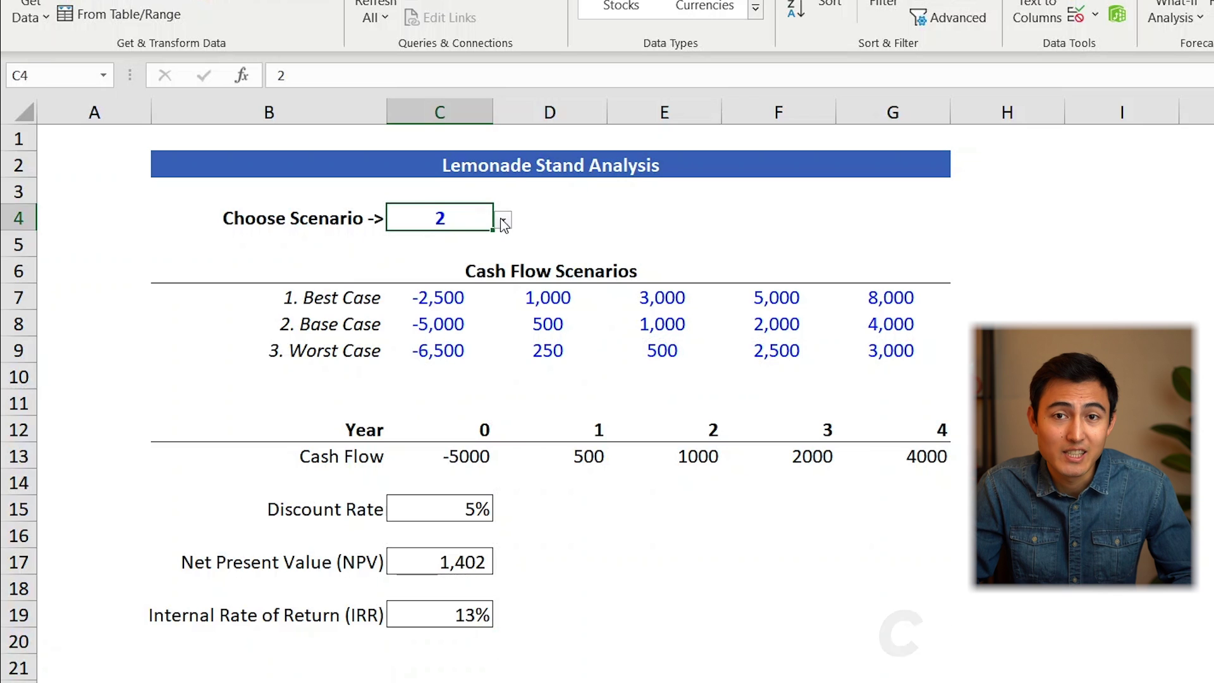
Step: Choose scenario 1 for the lemonade stand analysis in cell C4
left_click(502, 220)
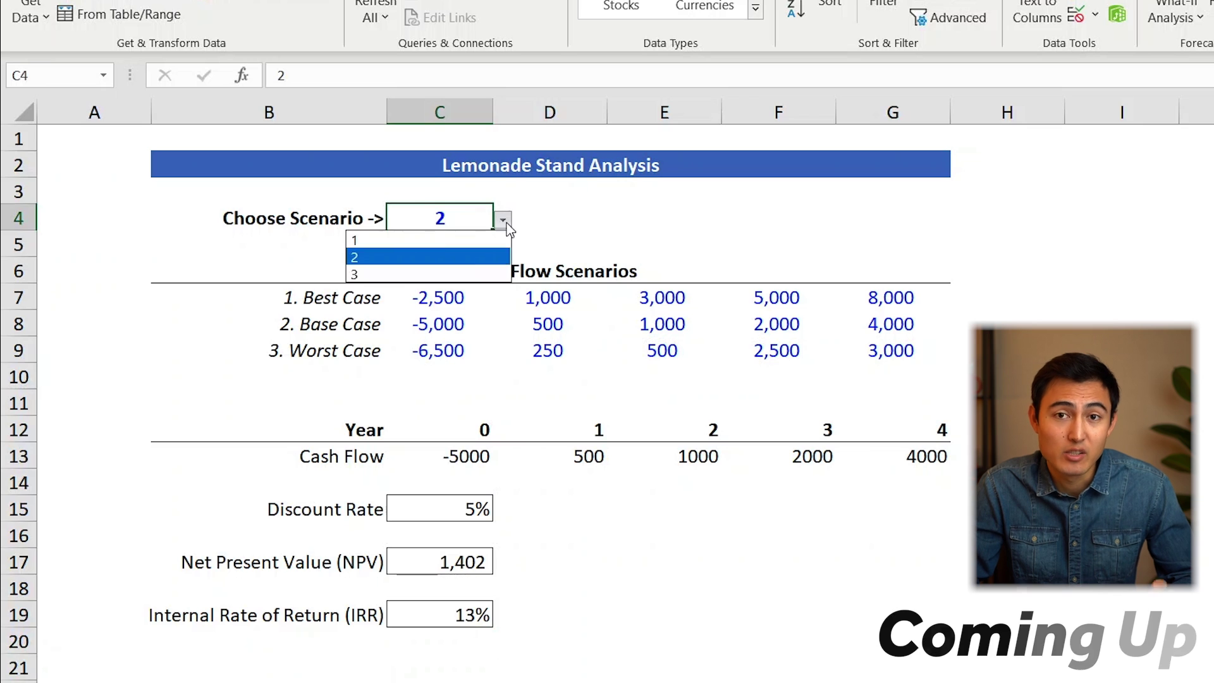
left_click(453, 240)
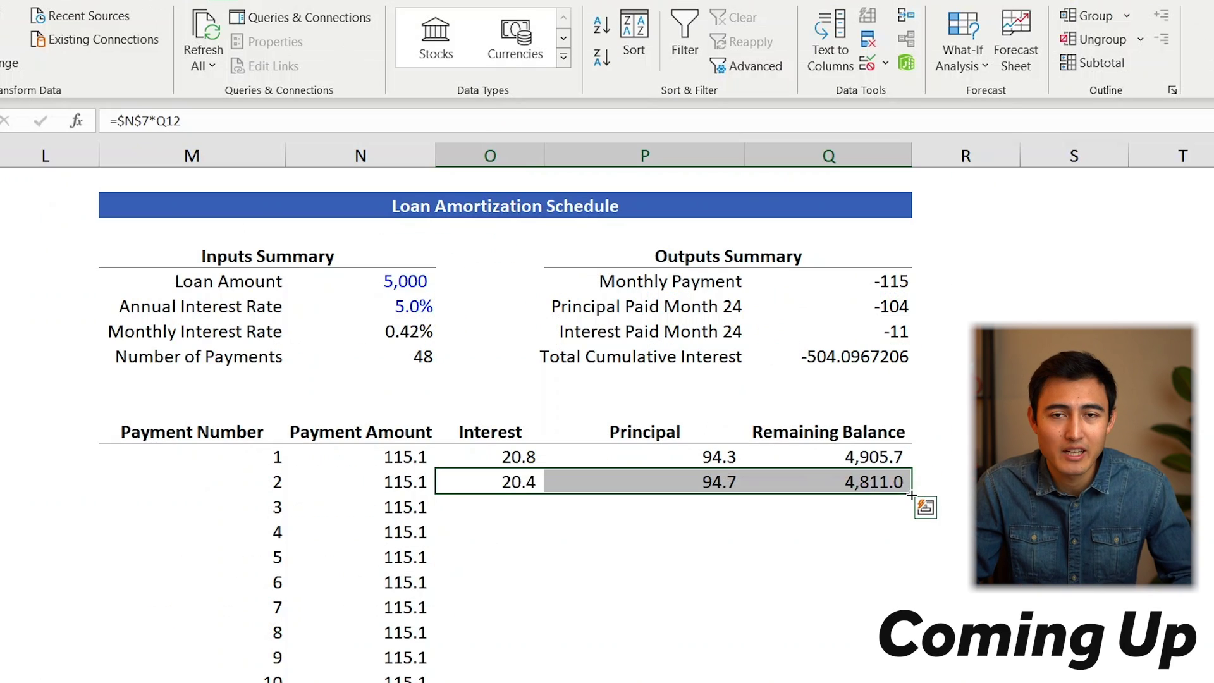
Step: Fill the payment 2 interest, principal and remaining balance formulas down the rest of the loan amortization schedule
double_click(911, 494)
left_click(750, 546)
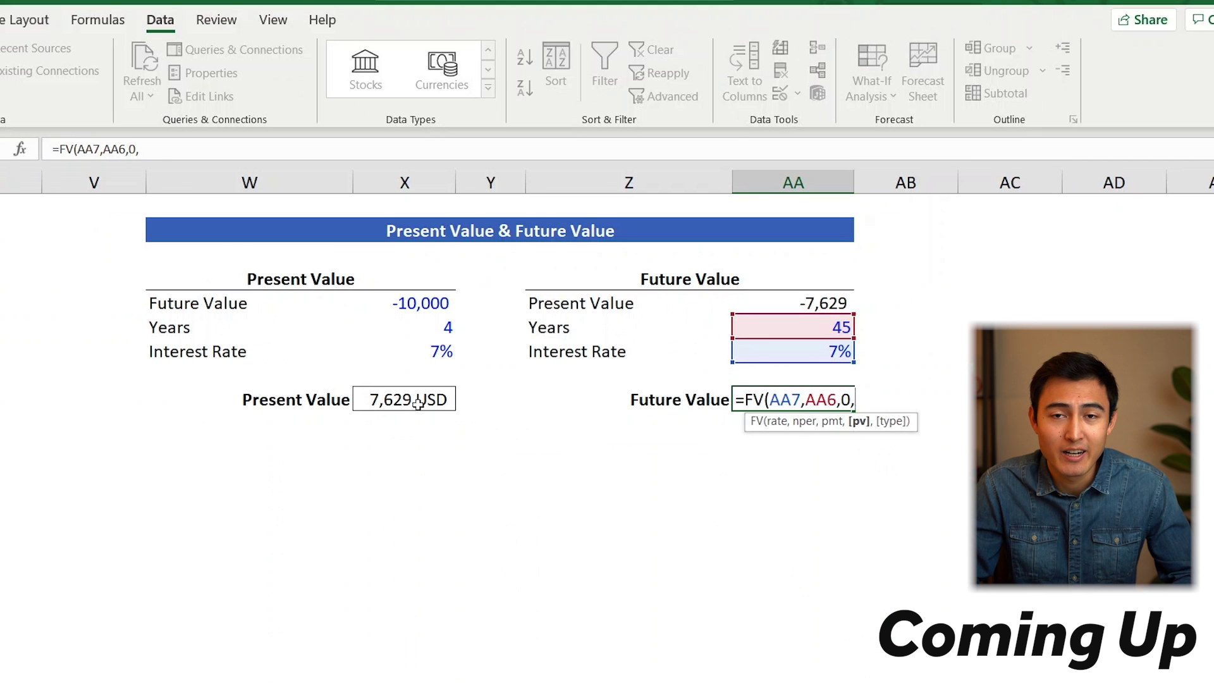
Step: Complete the FV formula in the Future Value cell with AA5 as the present value argument
key("Up")
key("Up")
key("Up")
key("Up")
key("Up")
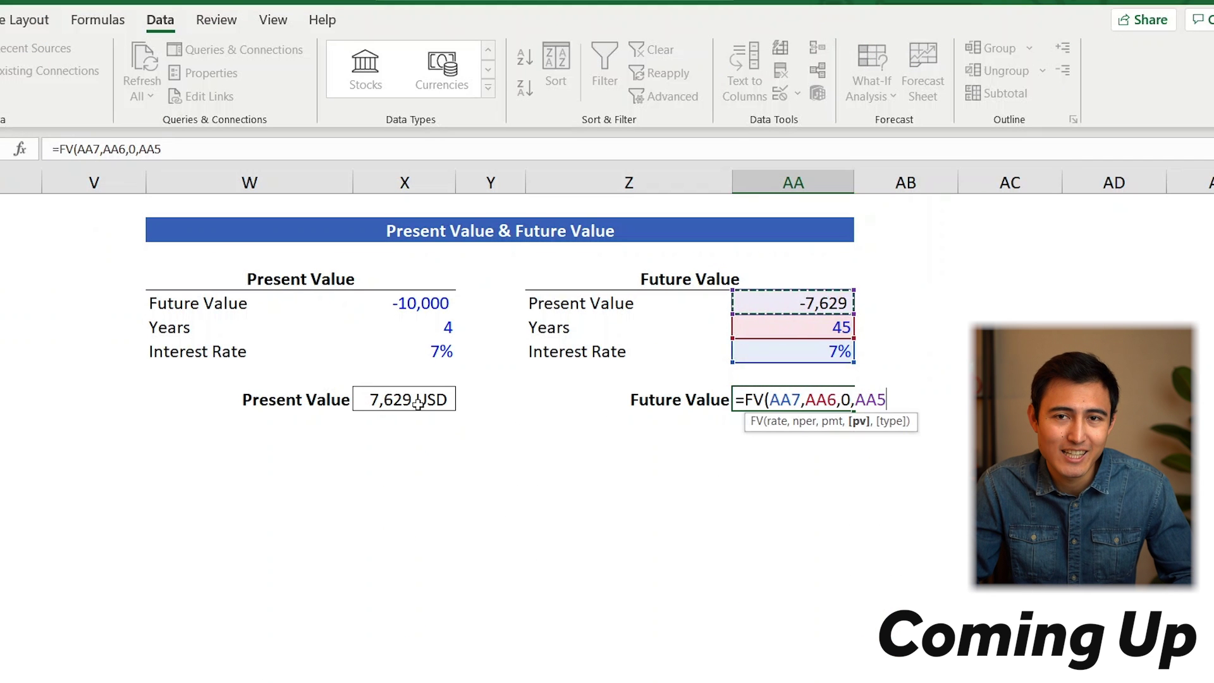
key("Return")
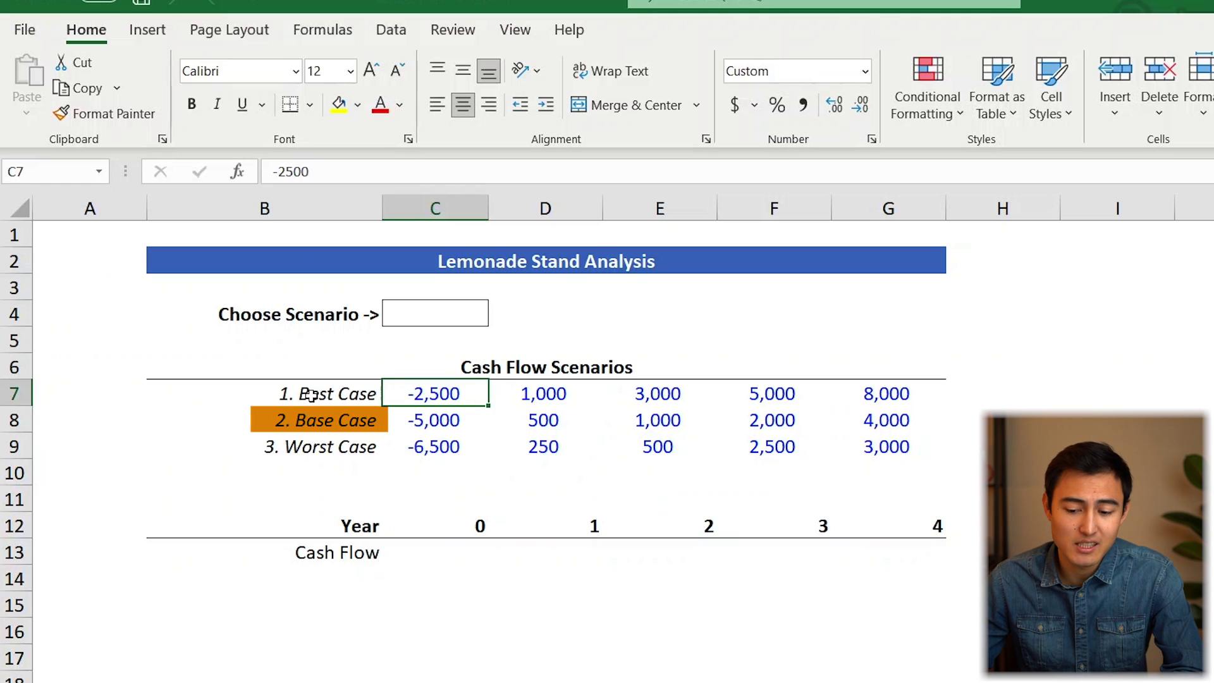
key("Down")
key("Down")
key("Up")
key("Up")
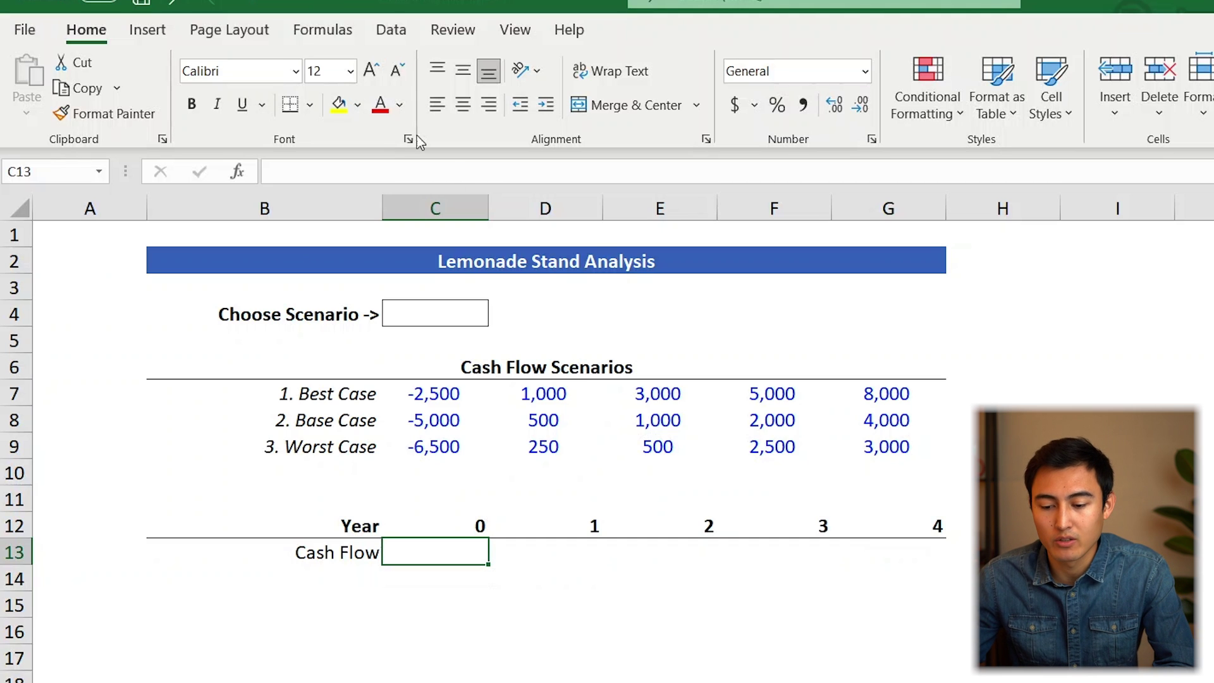
Step: Enter 1 in the Choose Scenario cell C4
left_click(440, 314)
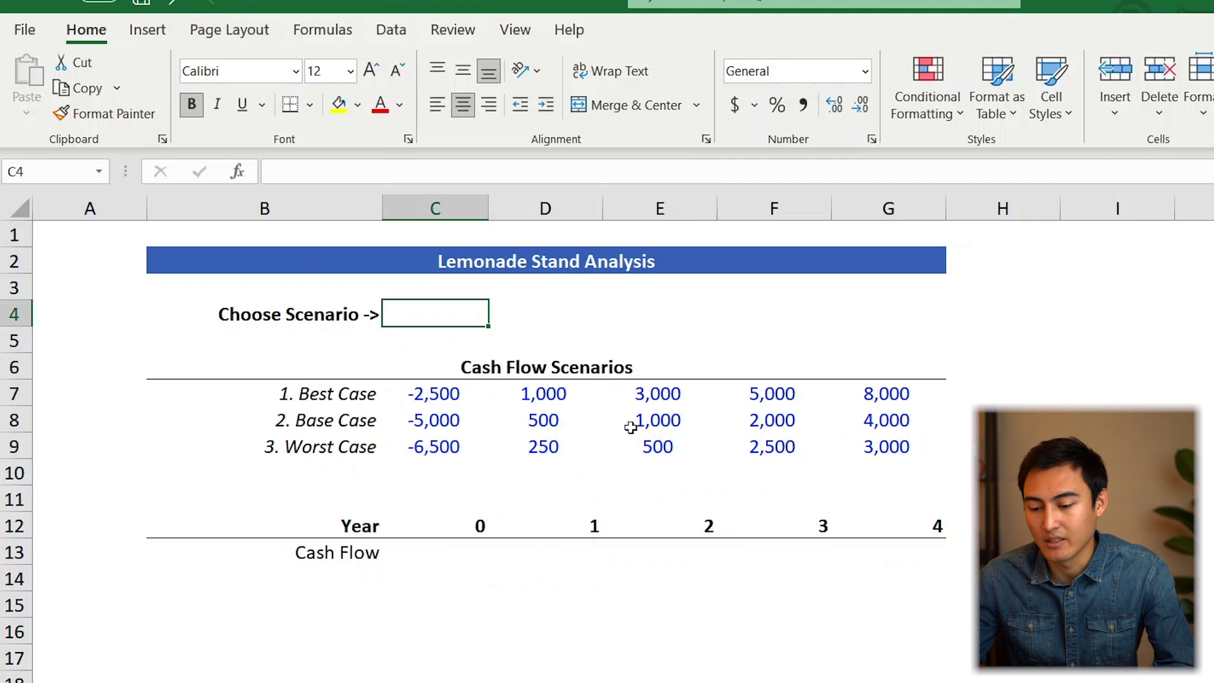
key("Return")
Step: Start a CHOOSE formula in the year 0 Cash Flow cell C13, with absolute reference $C$4 as the index number
key("Down")
key("Down")
key("Down")
key("Down")
key("Down")
key("Down")
key("Down")
key("Down")
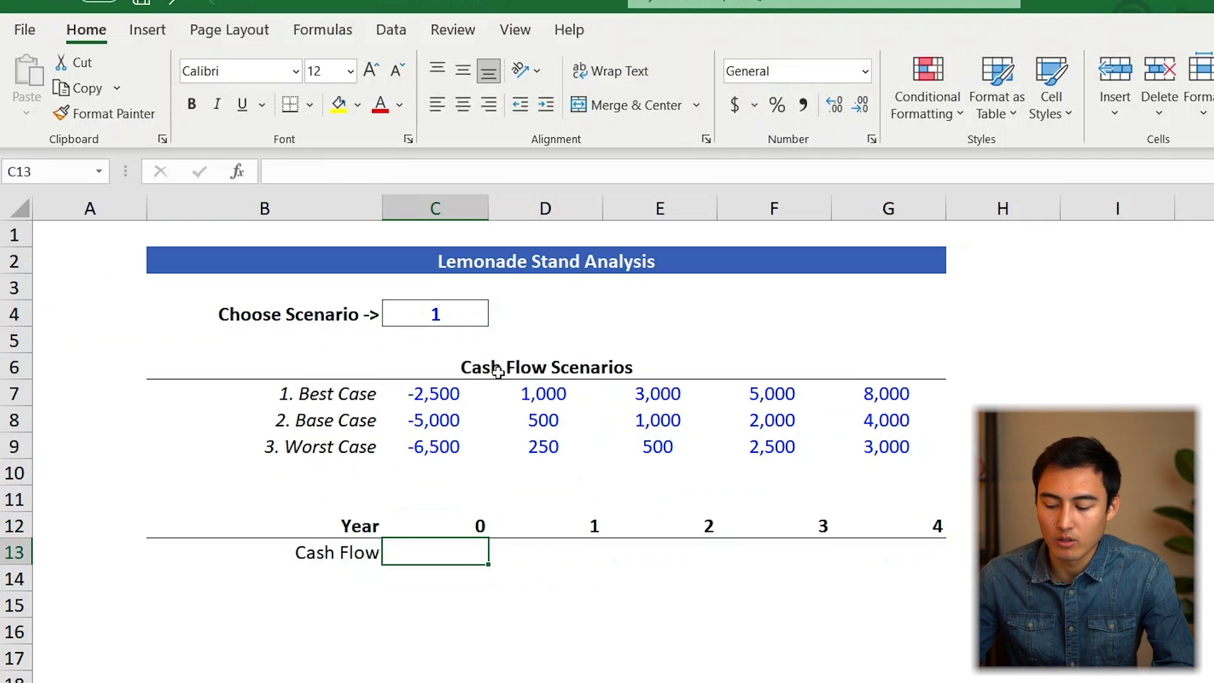
type("=choo")
key("Tab")
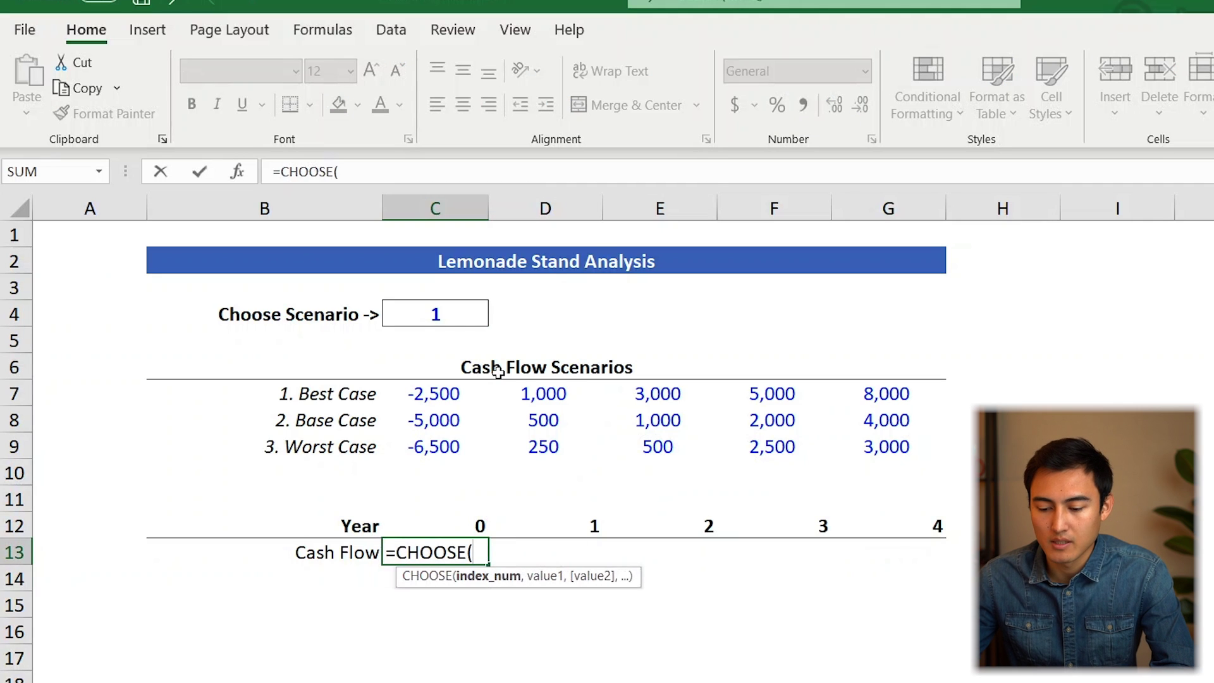
key("Up")
key("Up")
key("Up")
key("Up")
key("Up")
key("Up")
key("Up")
key("Up")
key("Up")
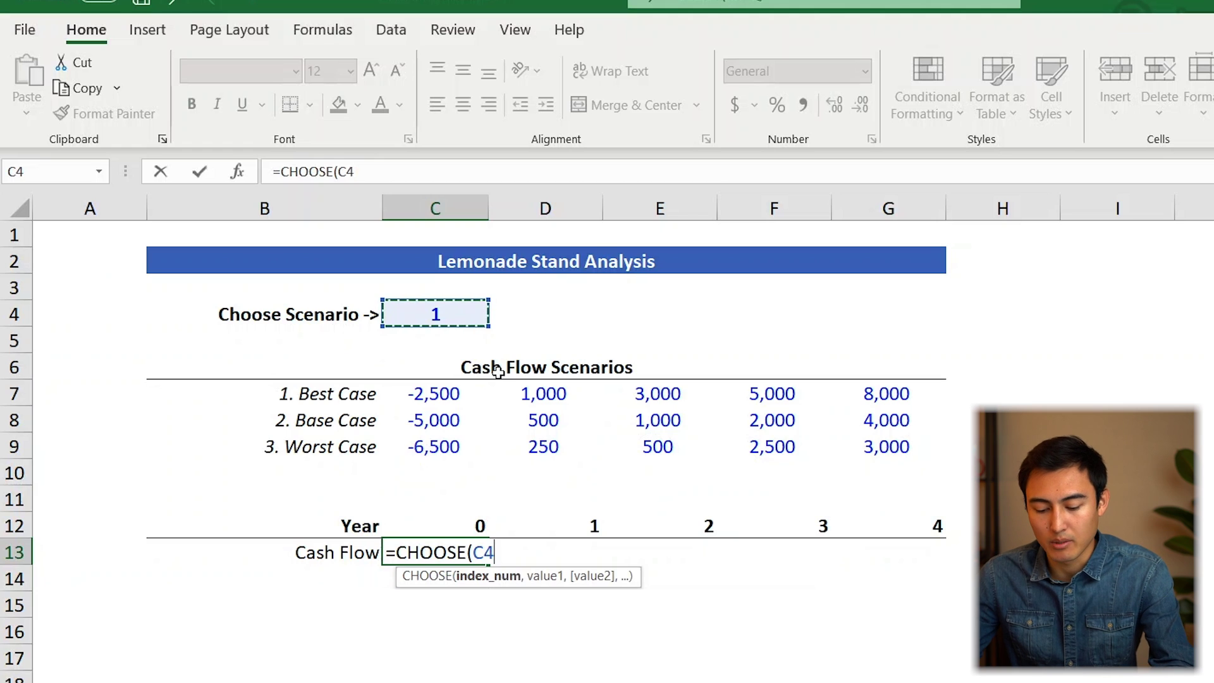
key("F4")
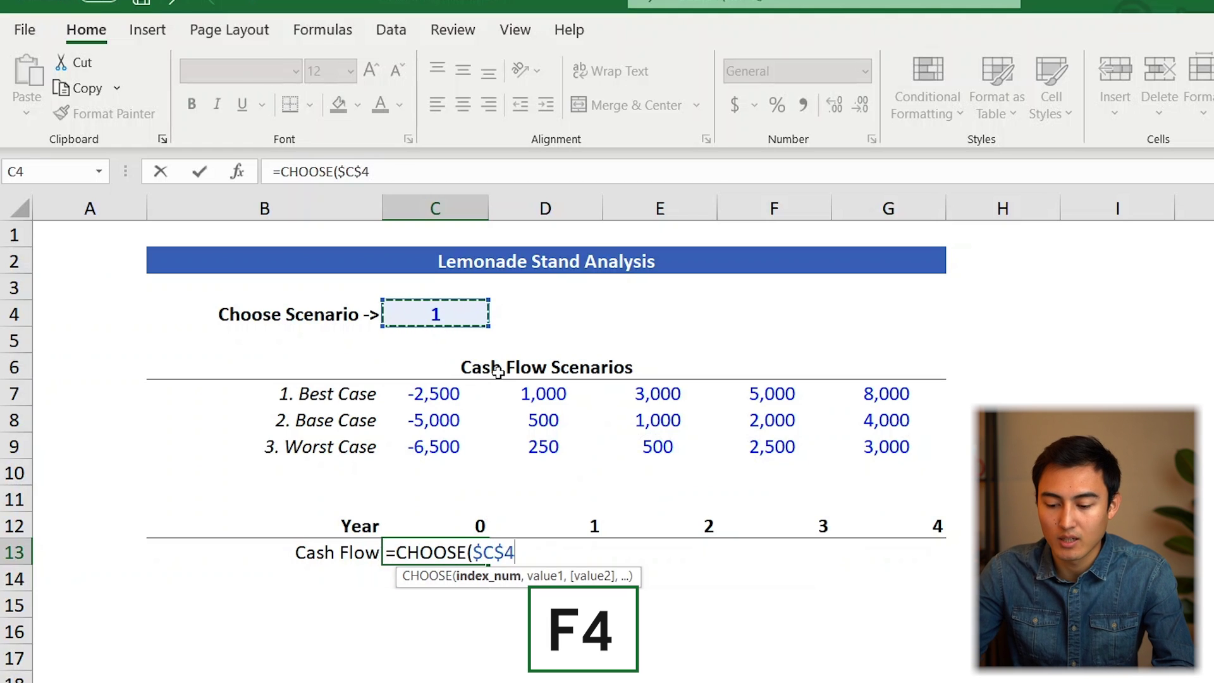
Step: Add C7, C8 and C9 as the choices and enter the finished formula =CHOOSE($C$4,C7,C8,C9) in C13
type(",")
key("Up")
key("Up")
key("Up")
key("Up")
key("Up")
key("Up")
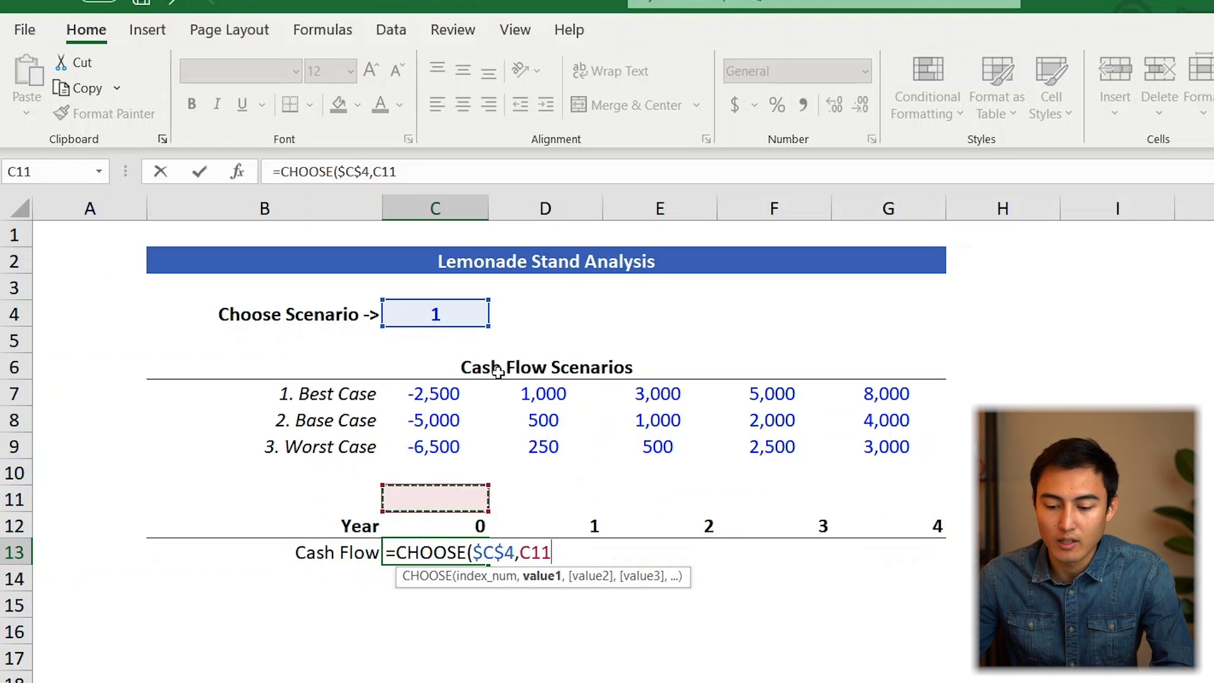
type(",")
key("Up")
key("Up")
key("Up")
key("Up")
key("Up")
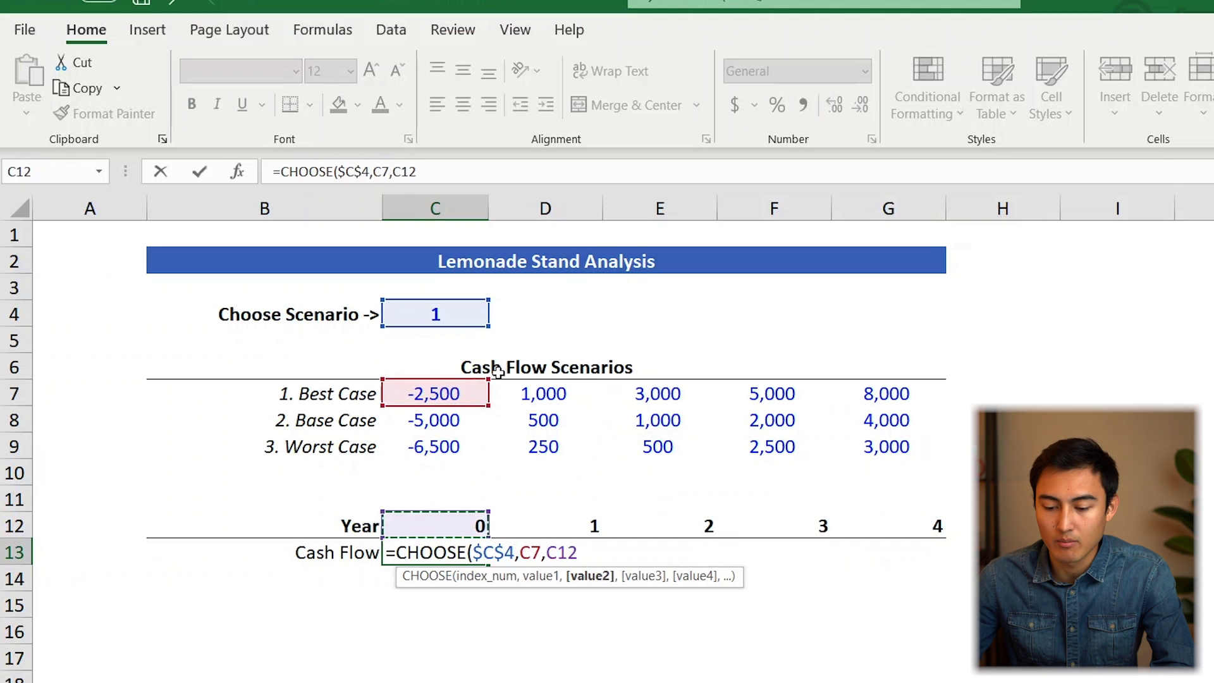
type(",")
key("Up")
key("Up")
key("Up")
key("Up")
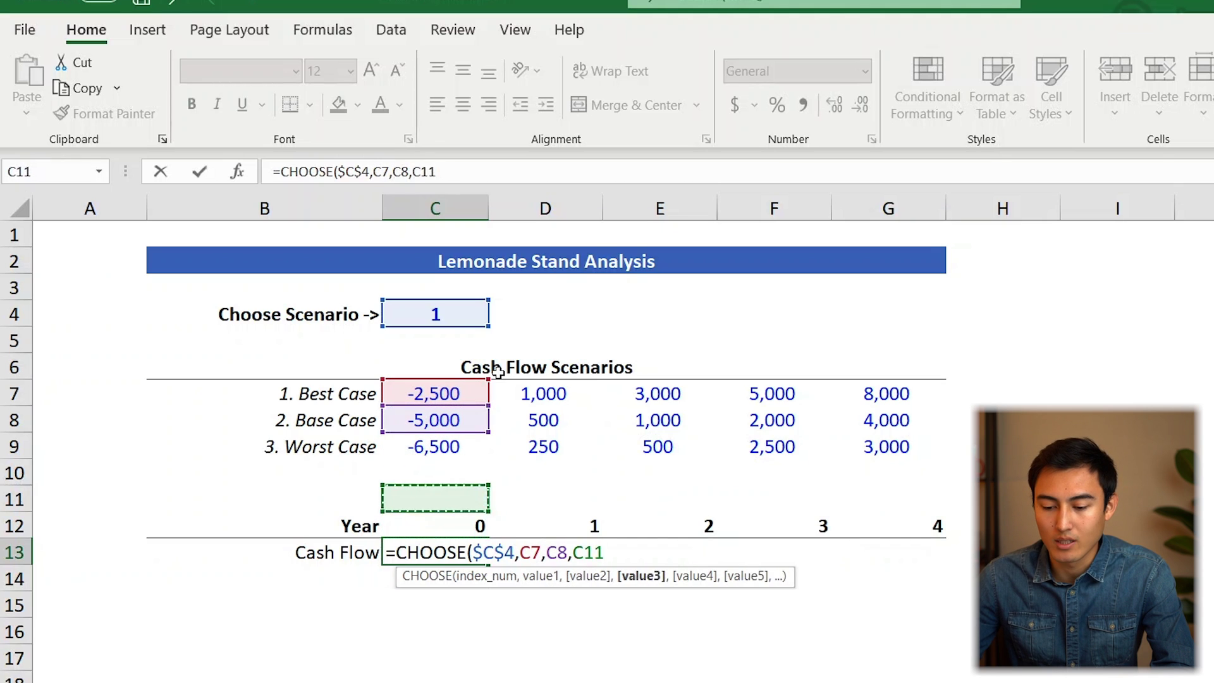
type(")")
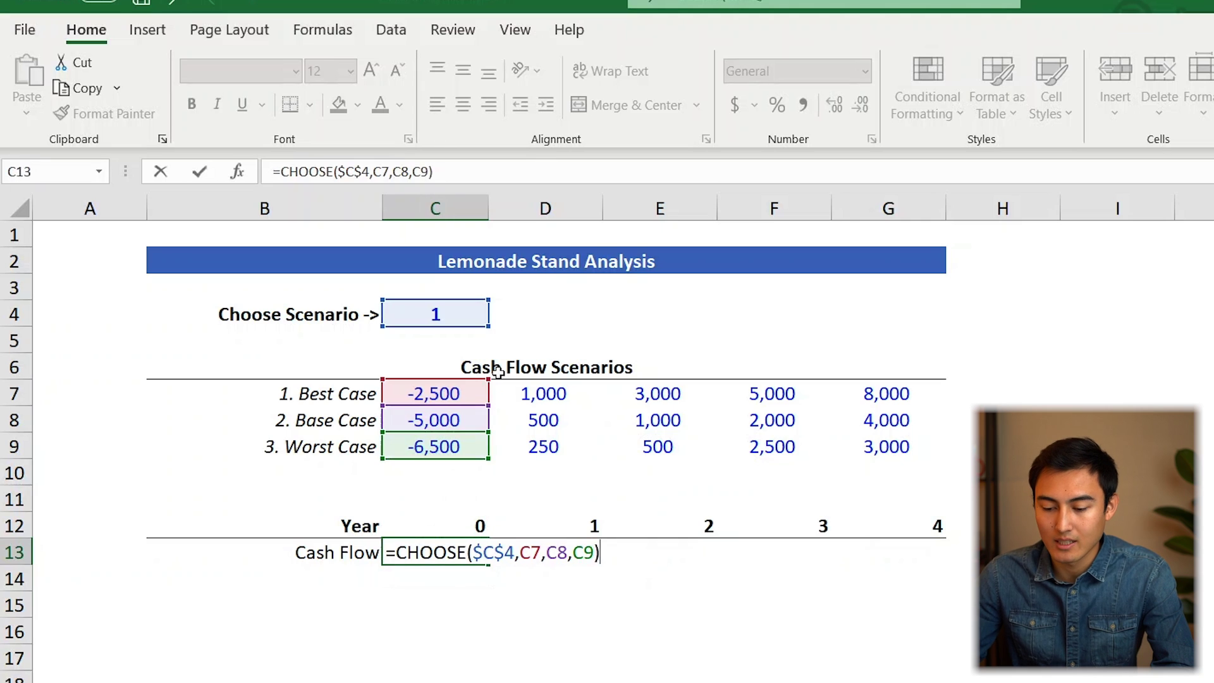
key("Return")
Step: Copy the CHOOSE formula from C13 across the Cash Flow row through G13 and check the copied cells
key("Up")
key("ctrl+c")
key("shift+Right")
key("shift+Right")
key("shift+Right")
key("shift+Right")
key("ctrl+v")
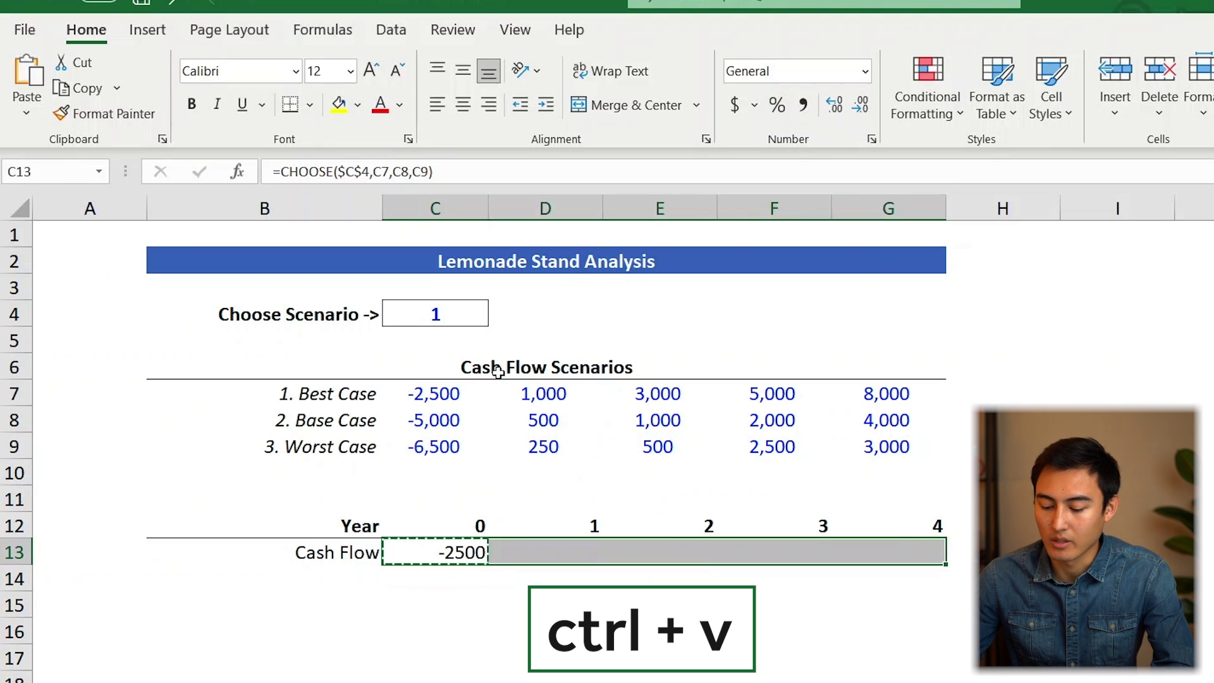
key("Right")
key("Right")
key("Right")
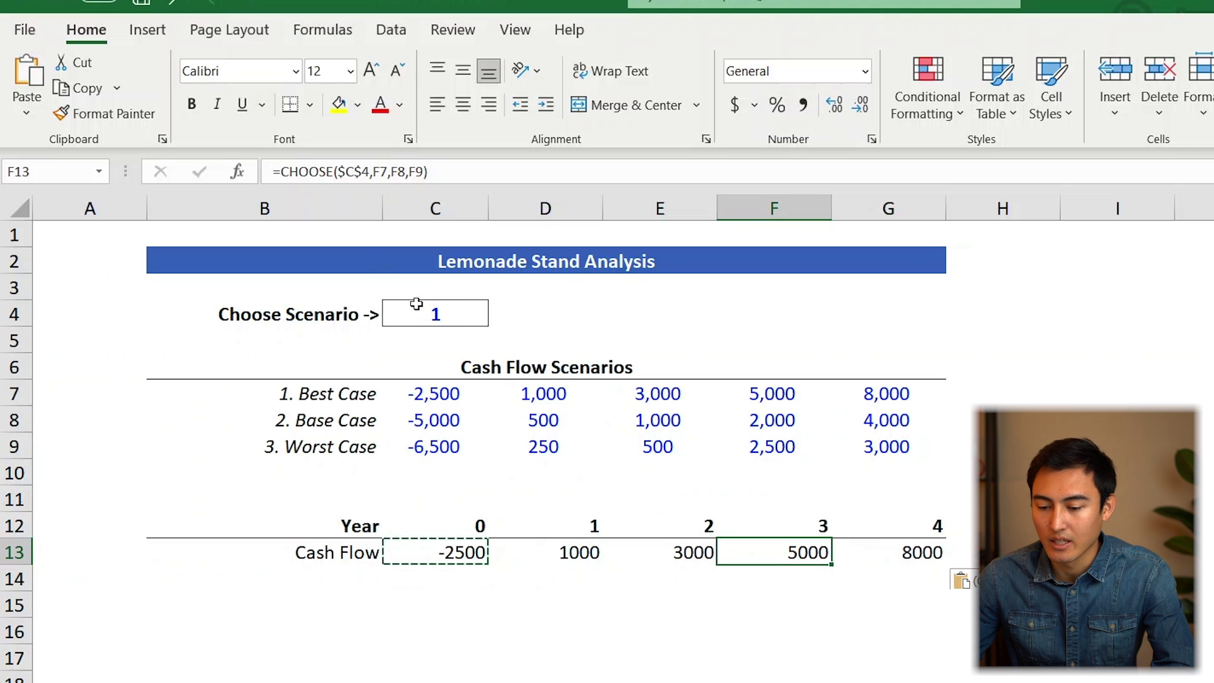
Step: Test the Cash Flow row by entering scenario 2 in C4, followed by the out-of-range scenario 4
left_click(416, 304)
type("2")
key("Return")
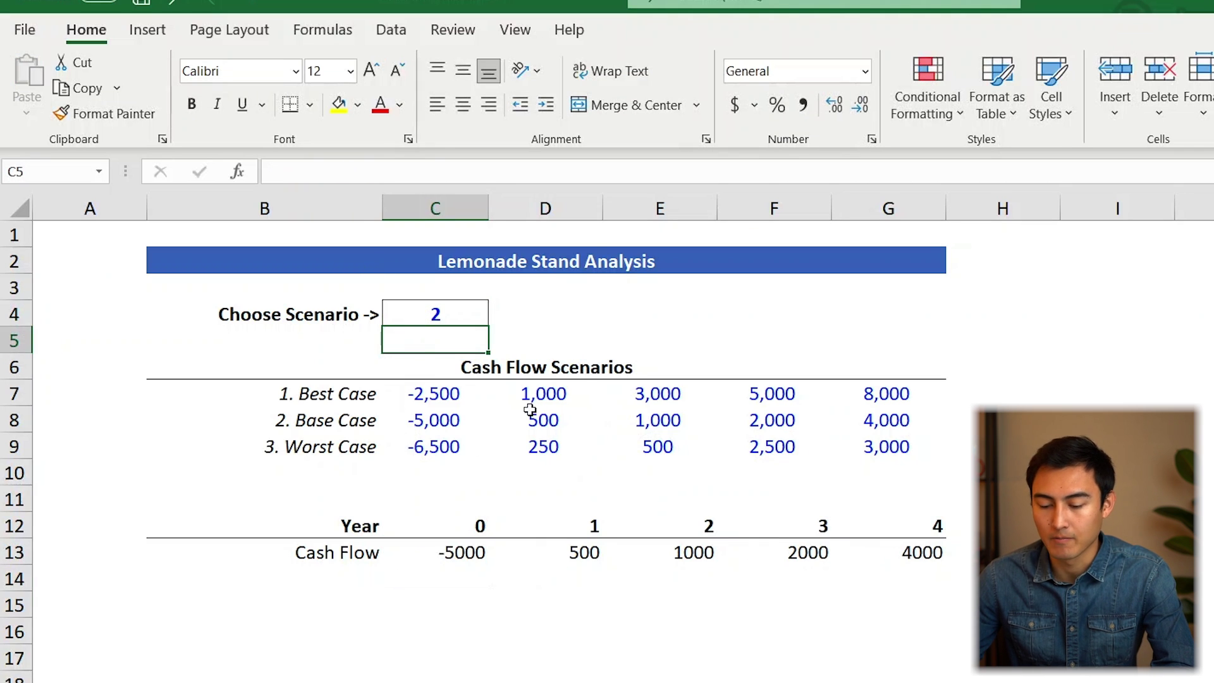
key("Up")
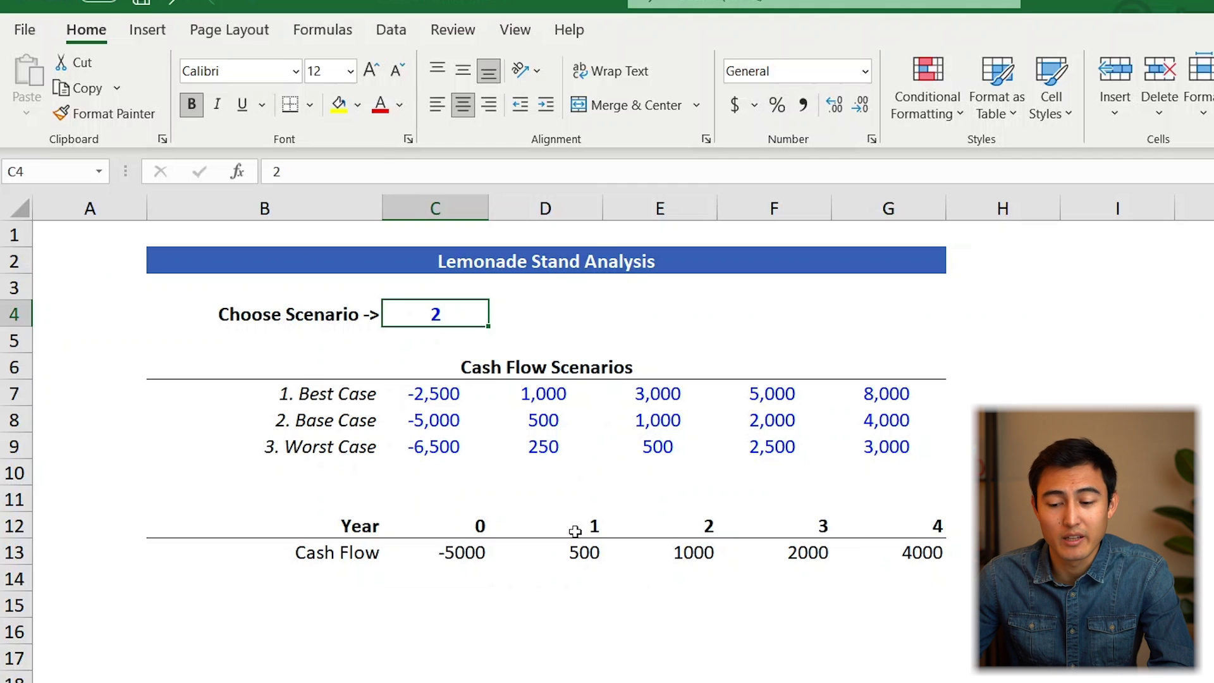
type("4")
key("Return")
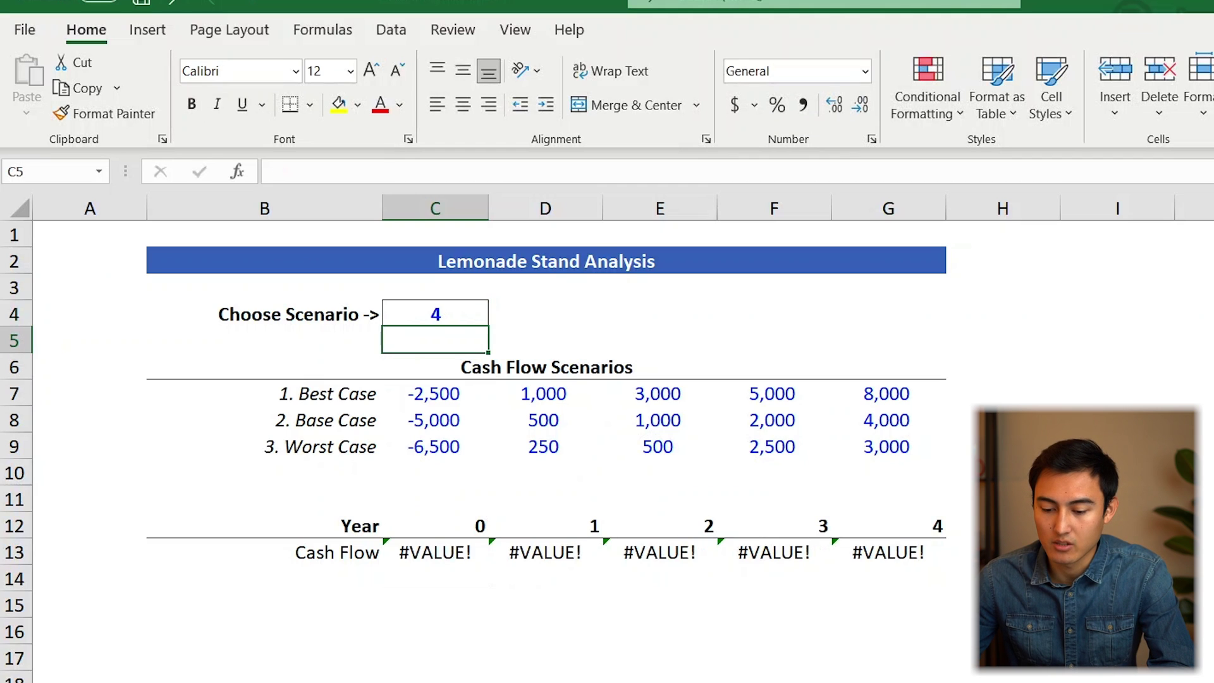
Step: Restrict C4 with a data validation list that uses 1,2,3 as its source
key("Up")
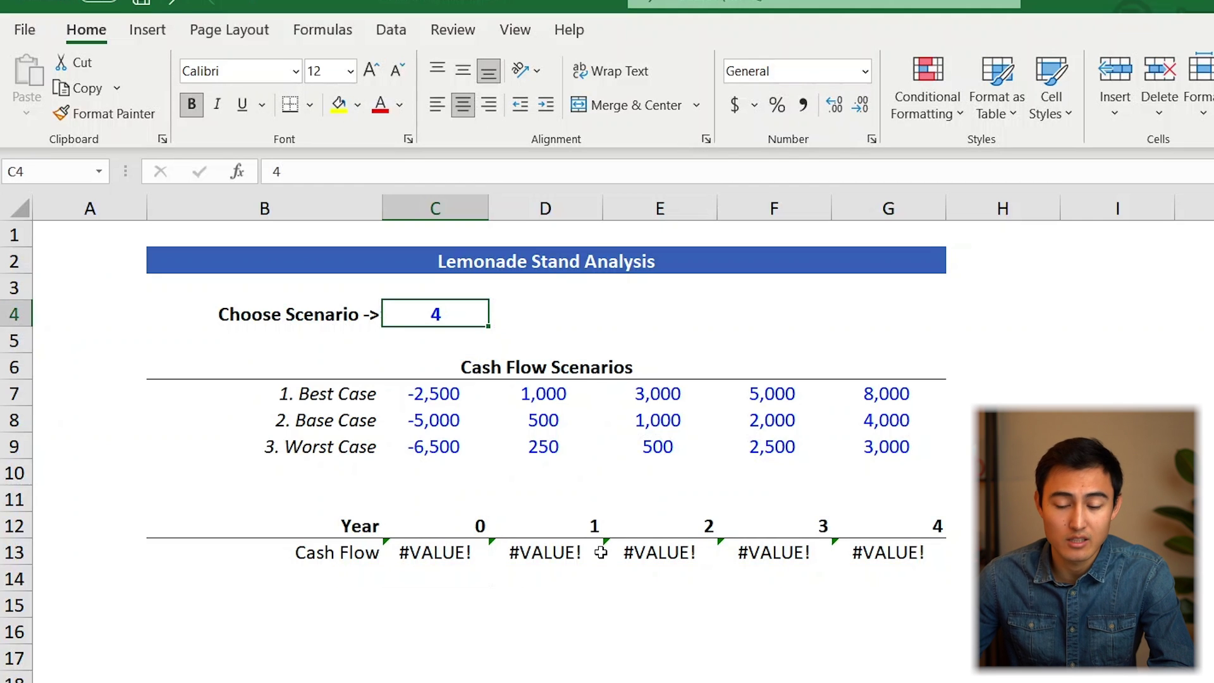
key("alt")
key("a")
key("v")
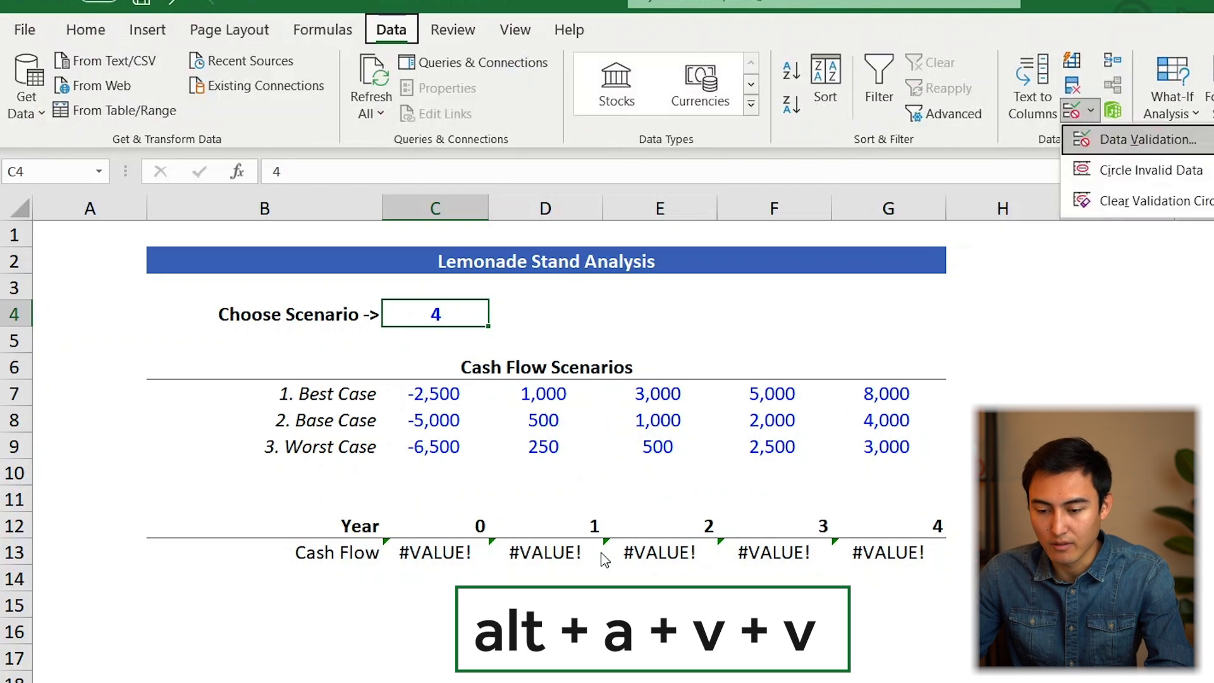
key("v")
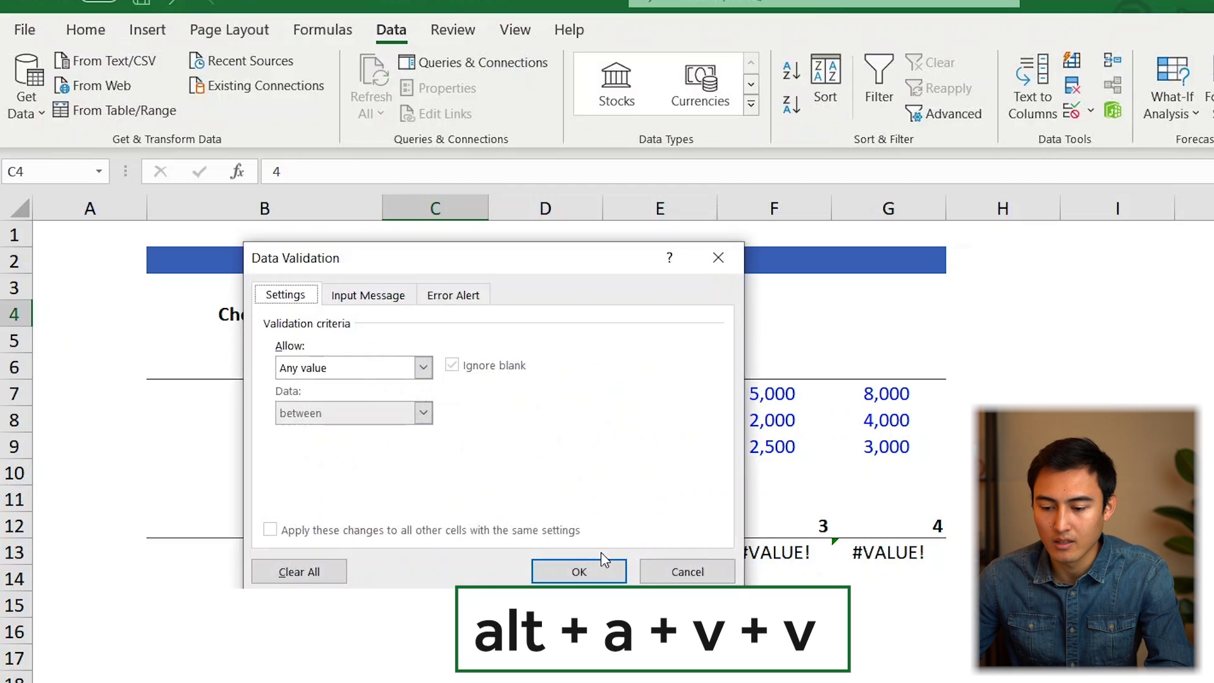
left_click(345, 370)
left_click(337, 433)
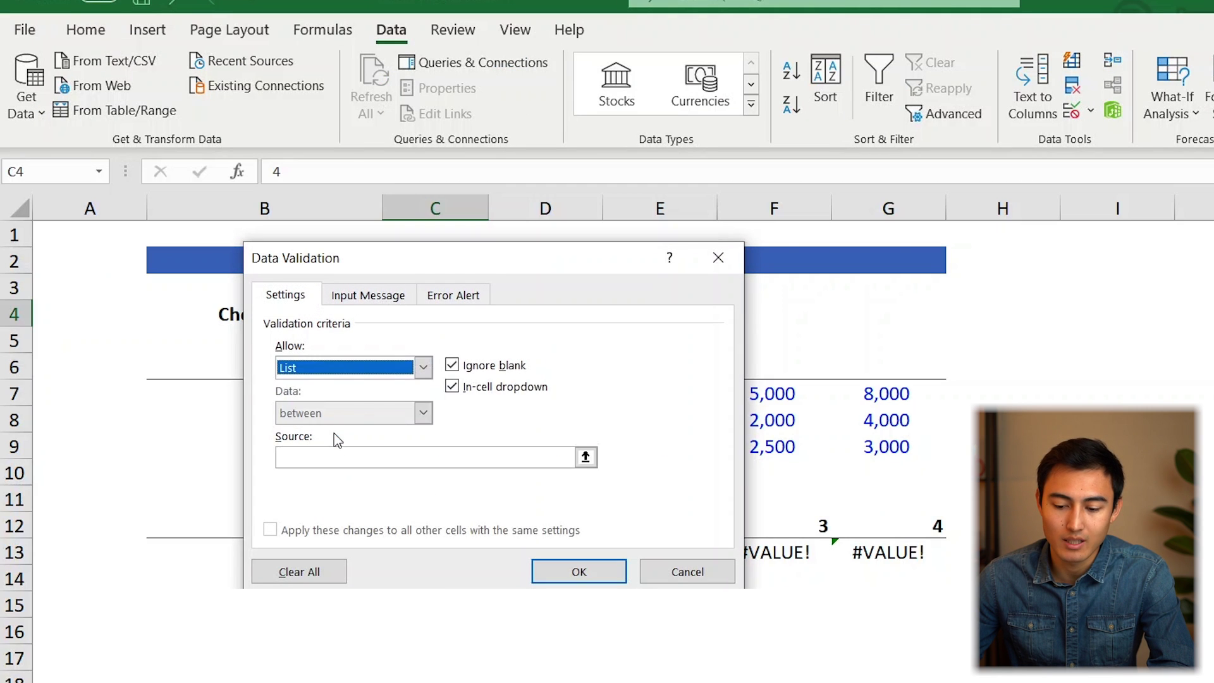
left_click(327, 462)
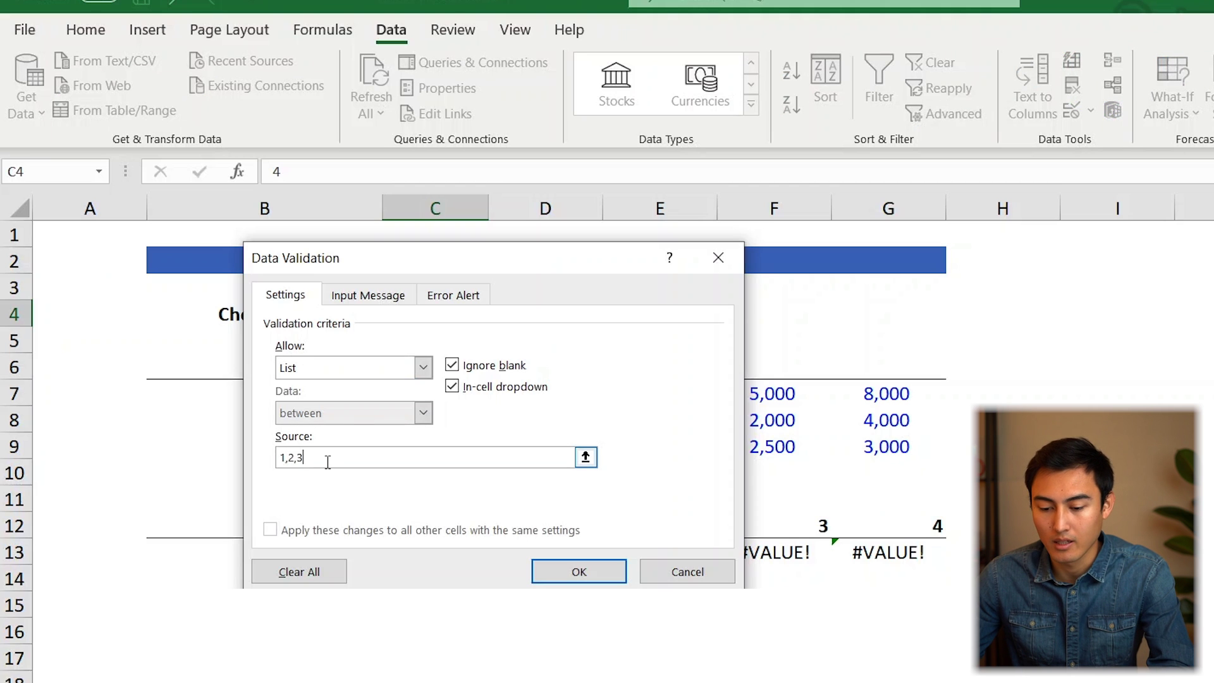
key("Return")
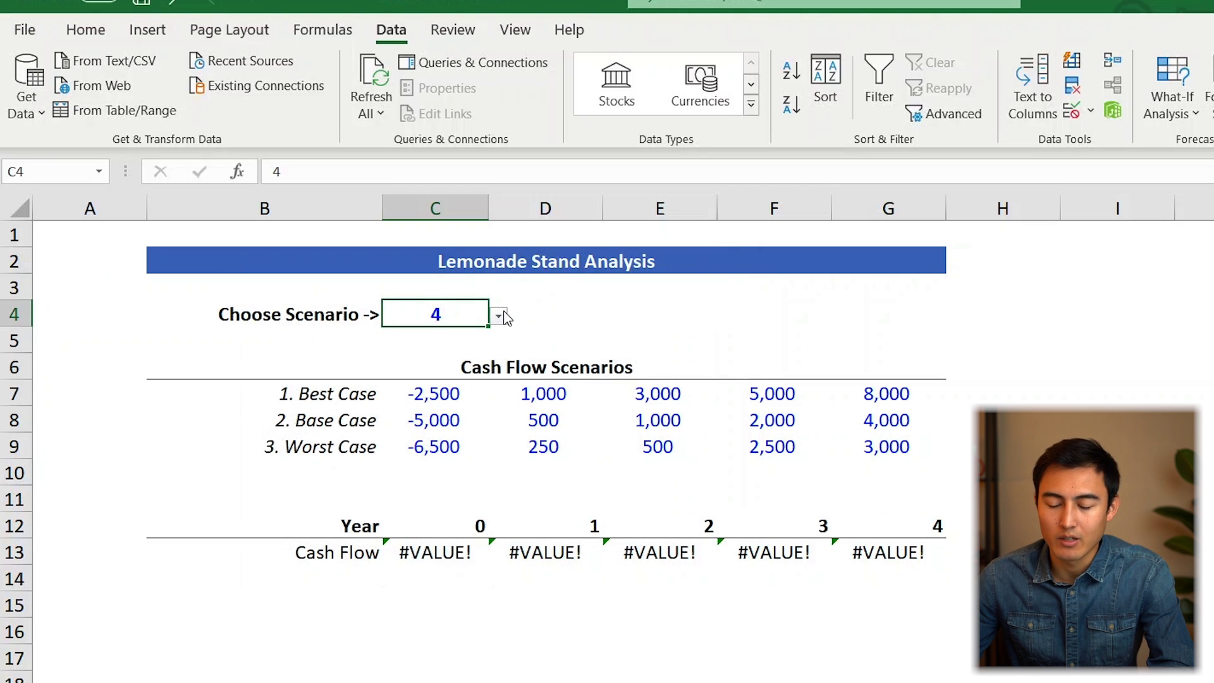
Step: Pick scenario 2 from the list in cell C4
left_click(502, 315)
left_click(455, 353)
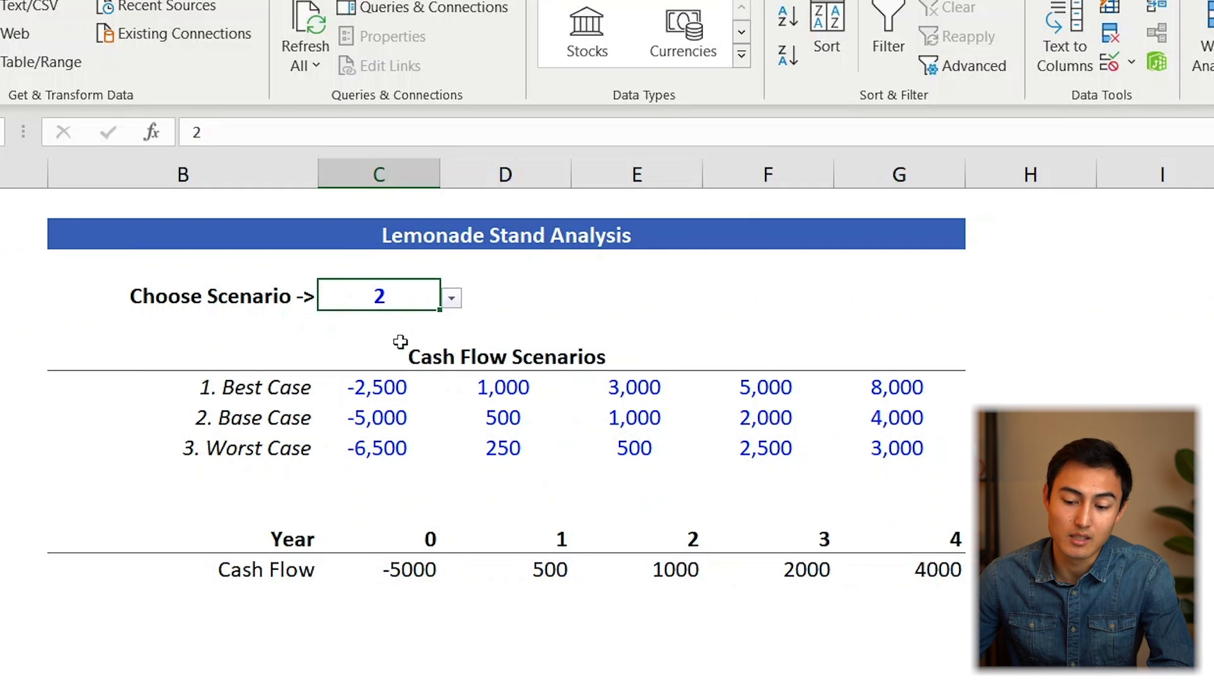
Step: Review the scenario choices in C4 and try to enter 4 to test the validation rule
left_click(455, 302)
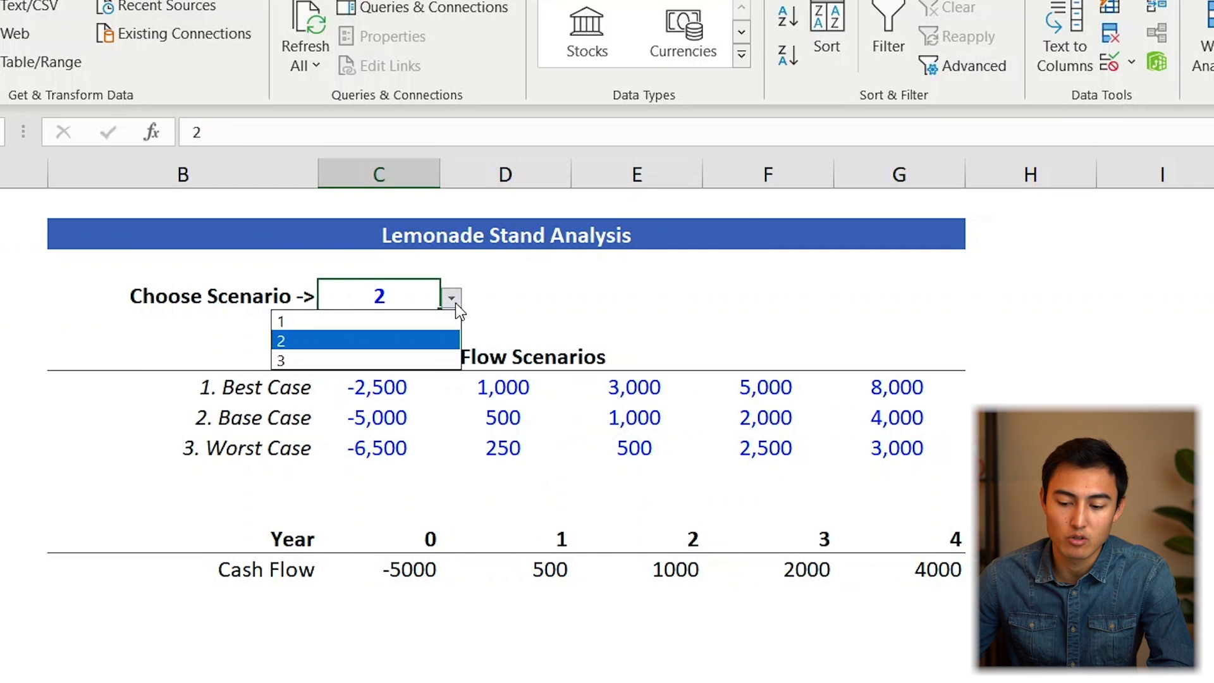
left_click(377, 352)
type("4")
key("Return")
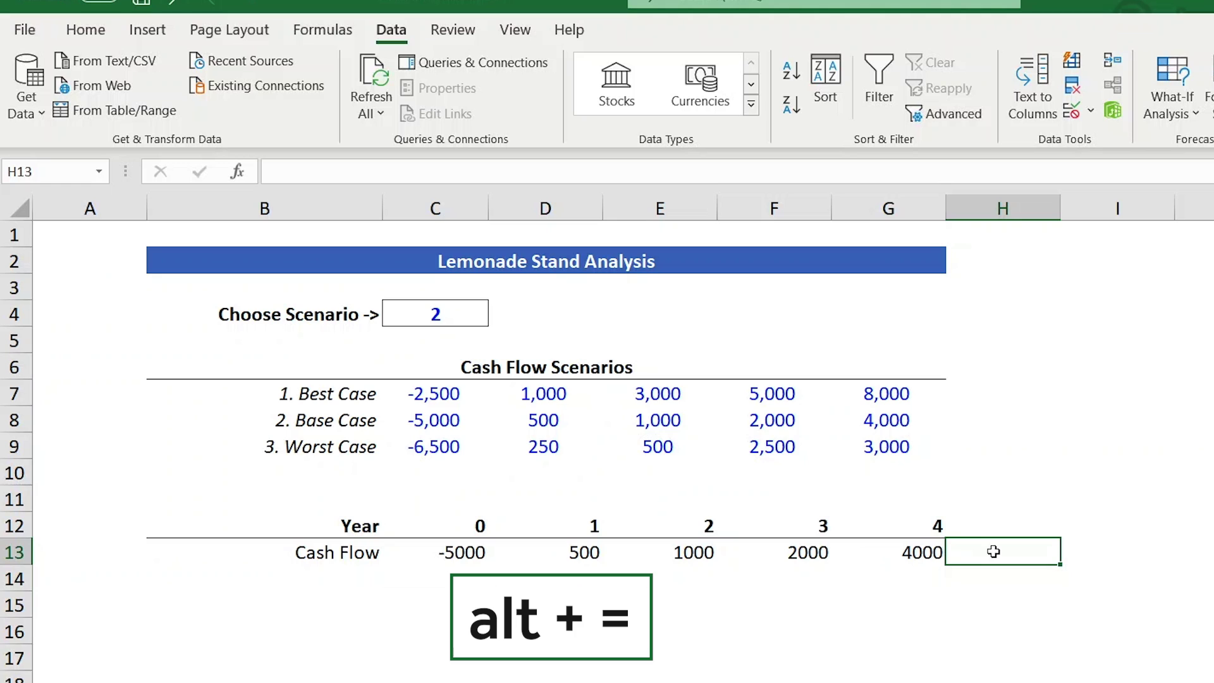
Step: Sum the cash flows C13:G13 in cell H13 with AutoSum
key("alt+equal")
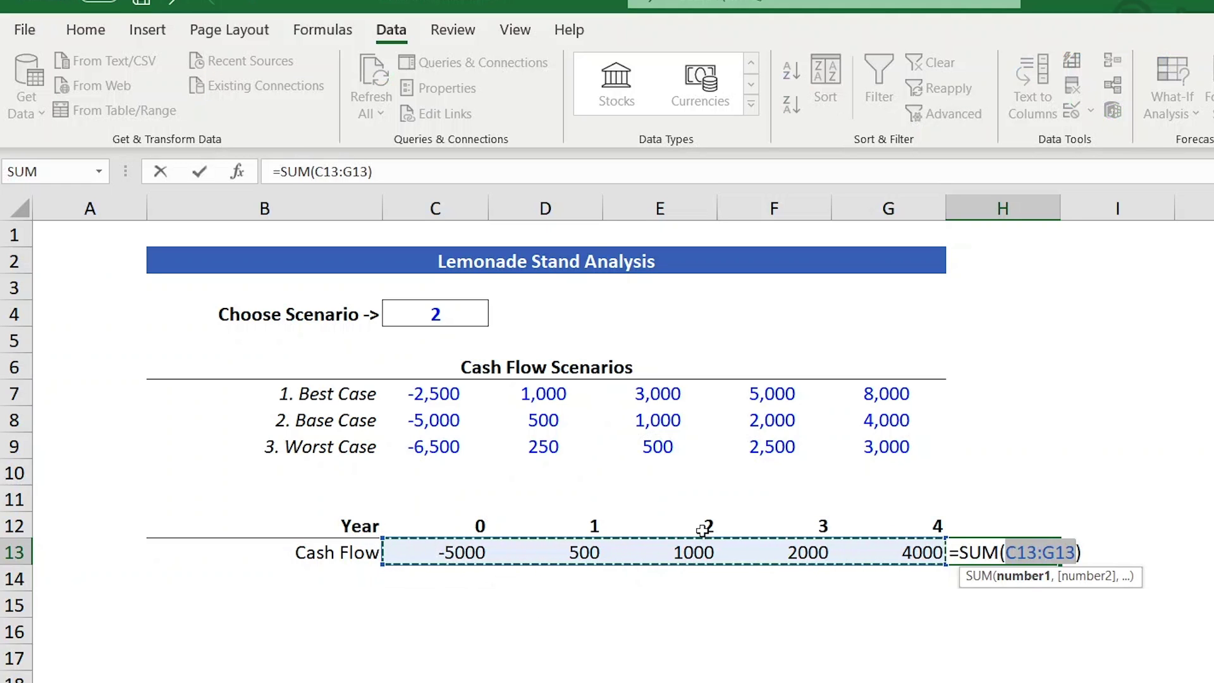
key("Return")
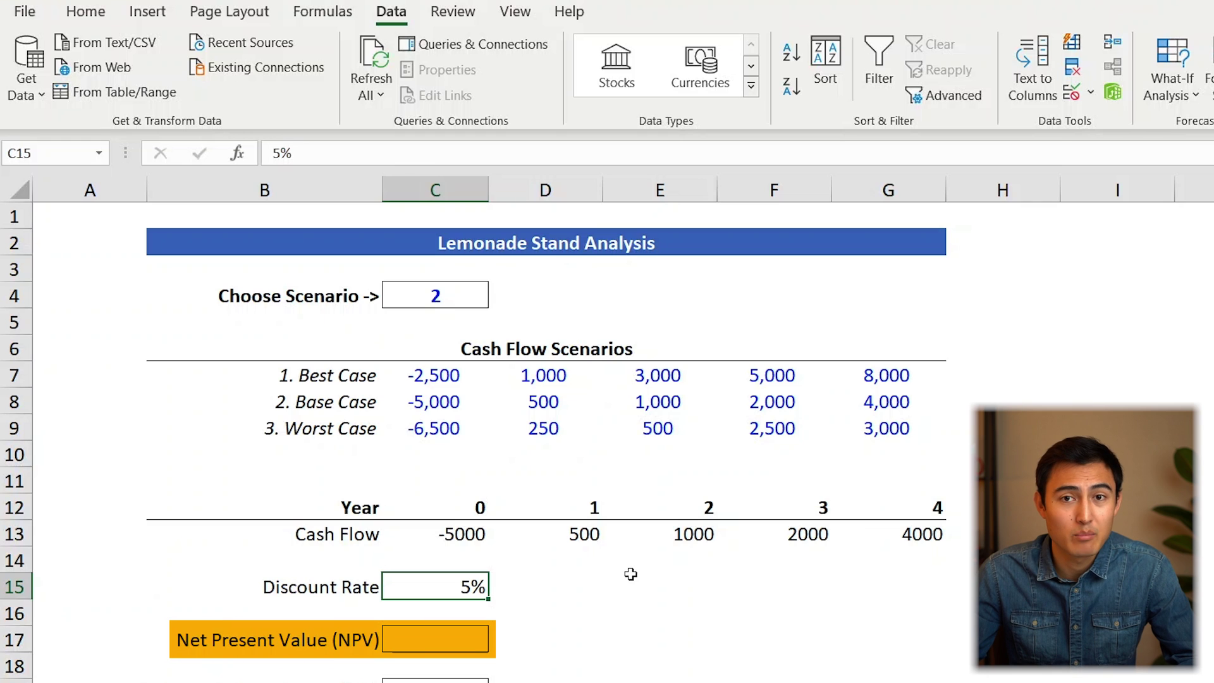
Step: Start an NPV formula in C17 that takes the discount rate in C15 as its rate
key("Down")
key("Down")
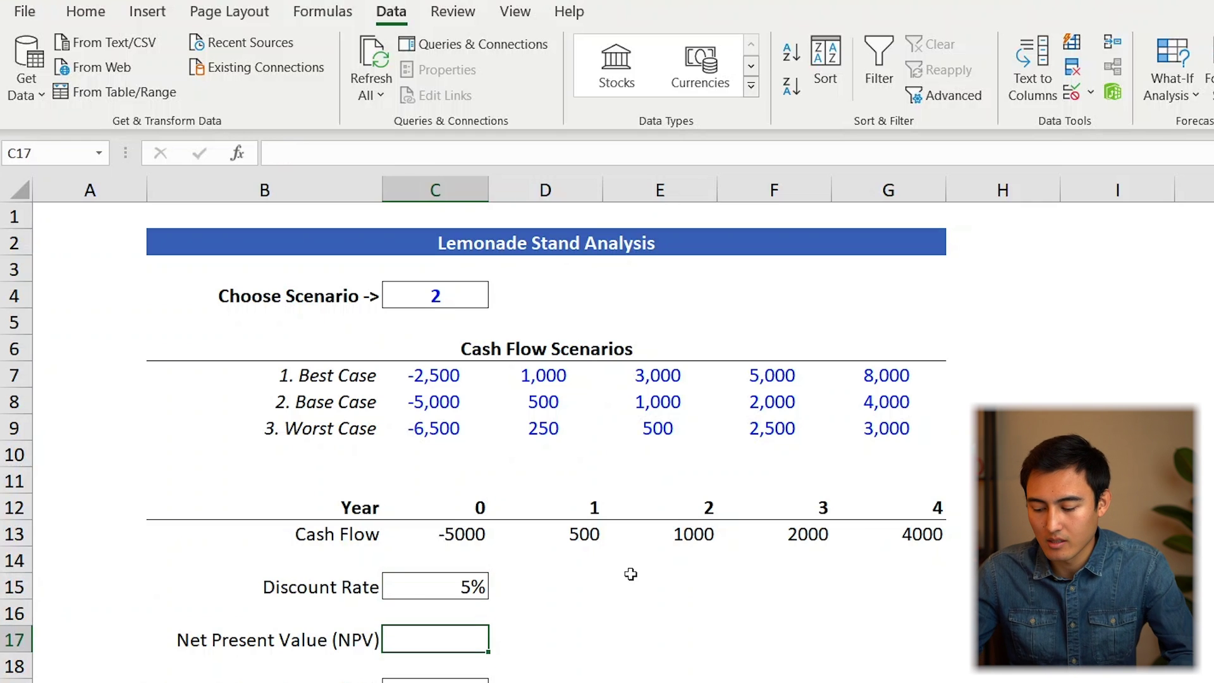
type("=npv")
key("Tab")
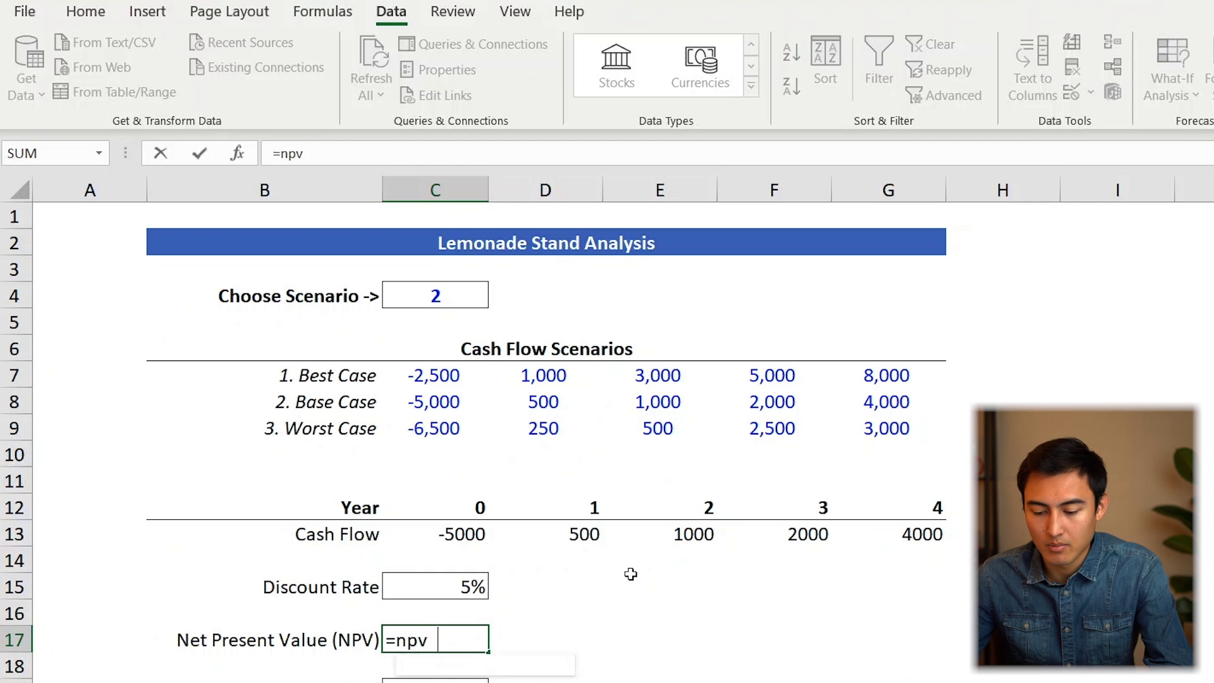
key("Up")
key("Up")
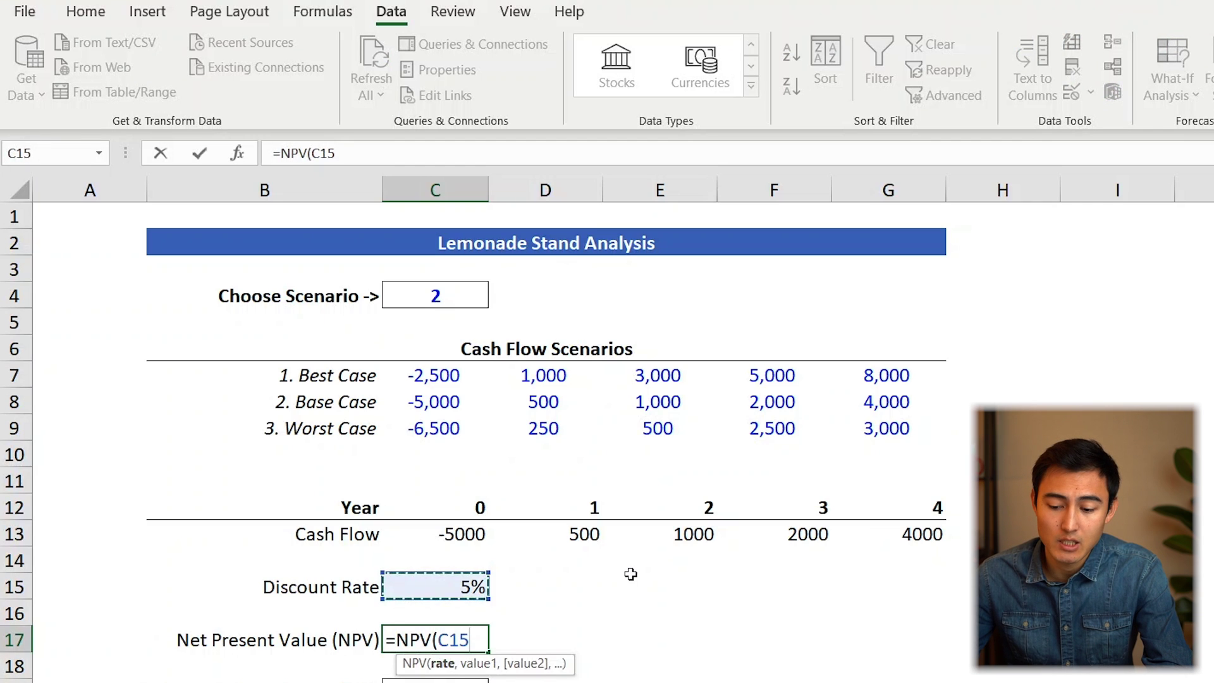
type(",")
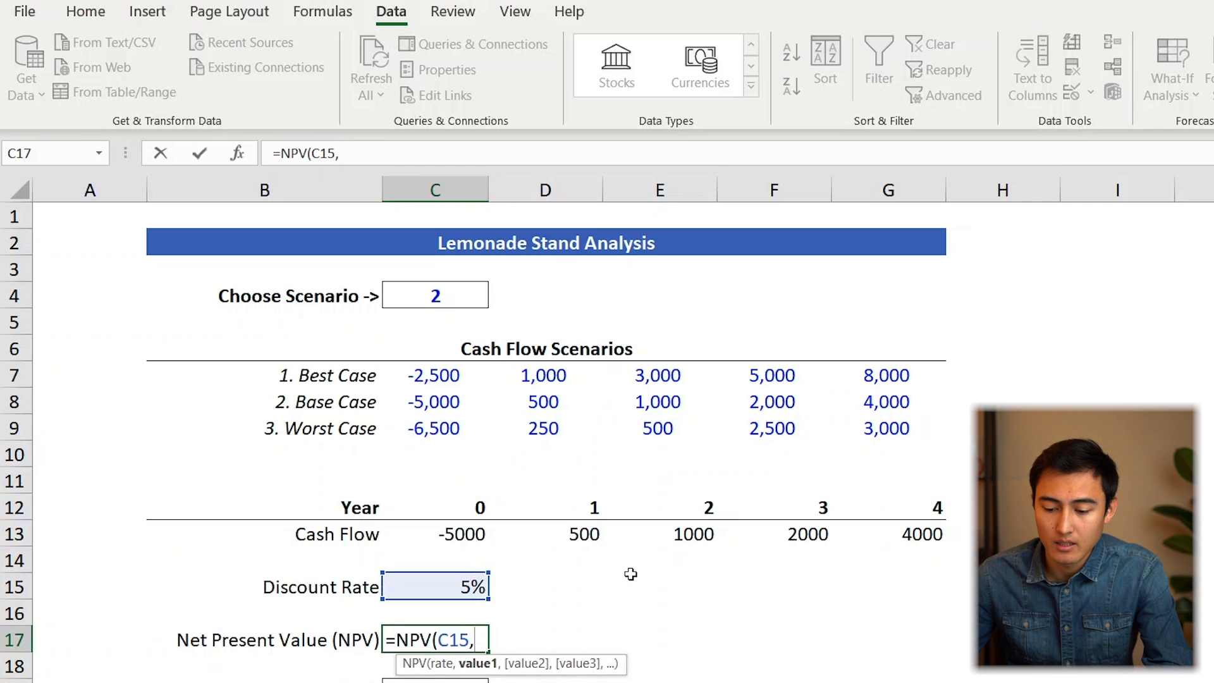
Step: Use the year 1 to 4 cash flows D13:G13 as the NPV values and close the function
key("Up")
key("Up")
key("Up")
key("Up")
key("Right")
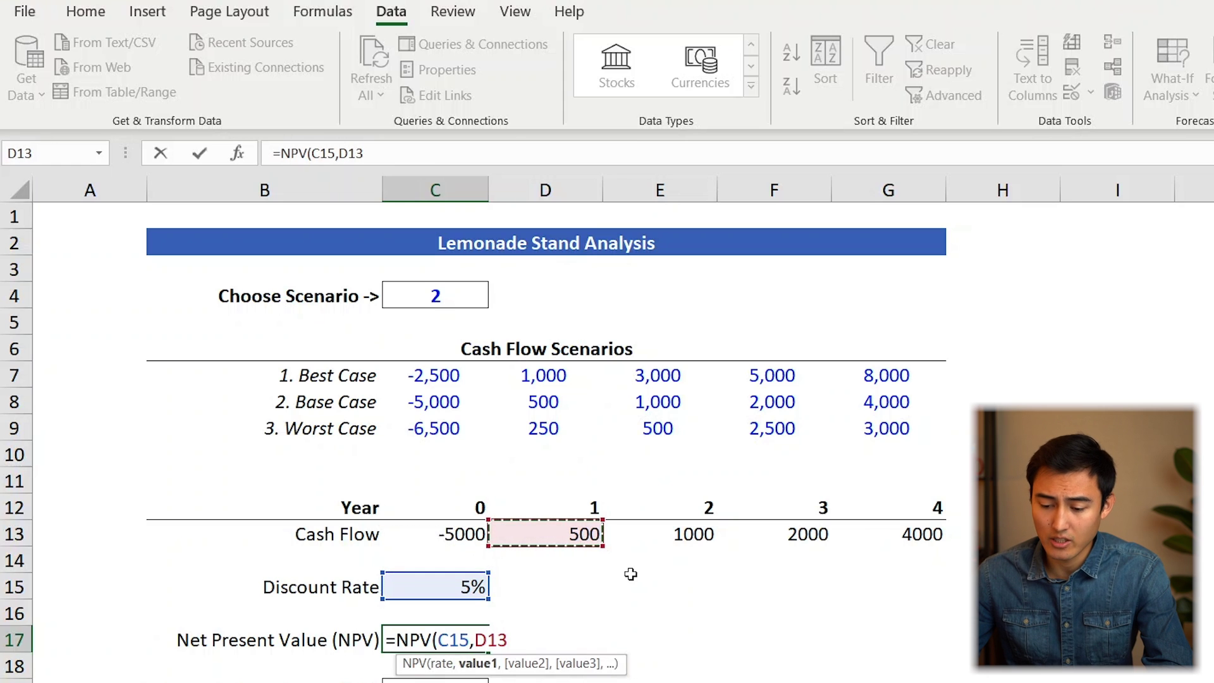
key("shift+Right")
key("shift+Right")
key("shift+Right")
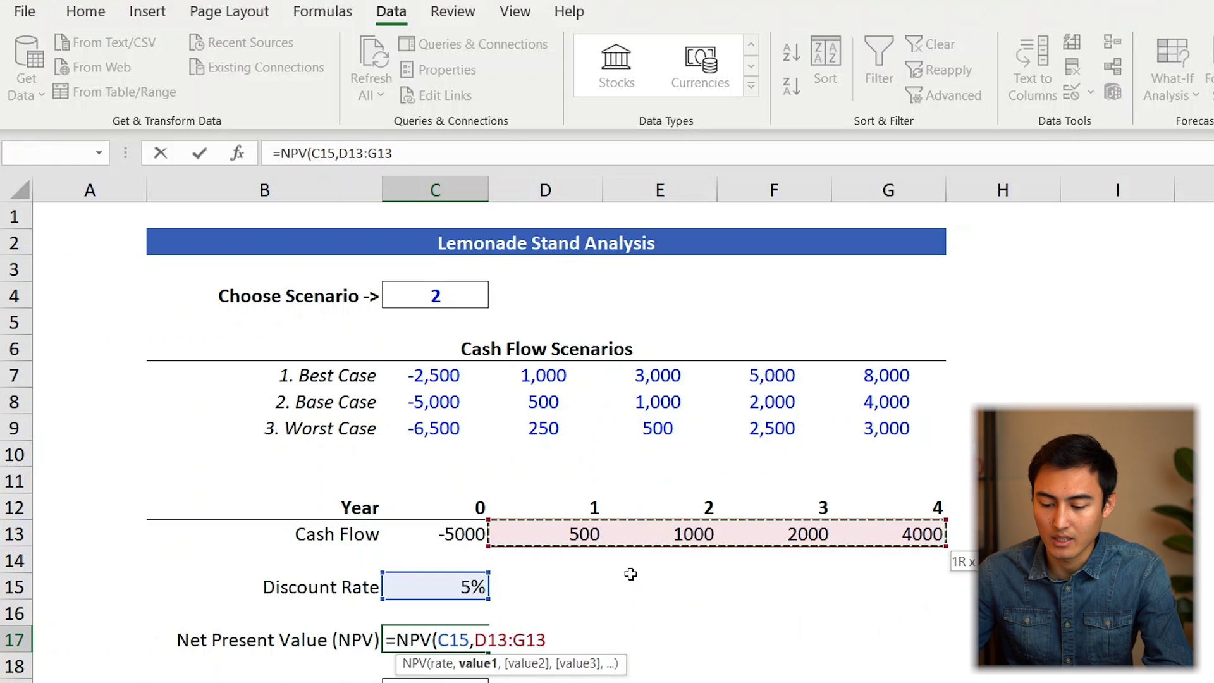
type(")")
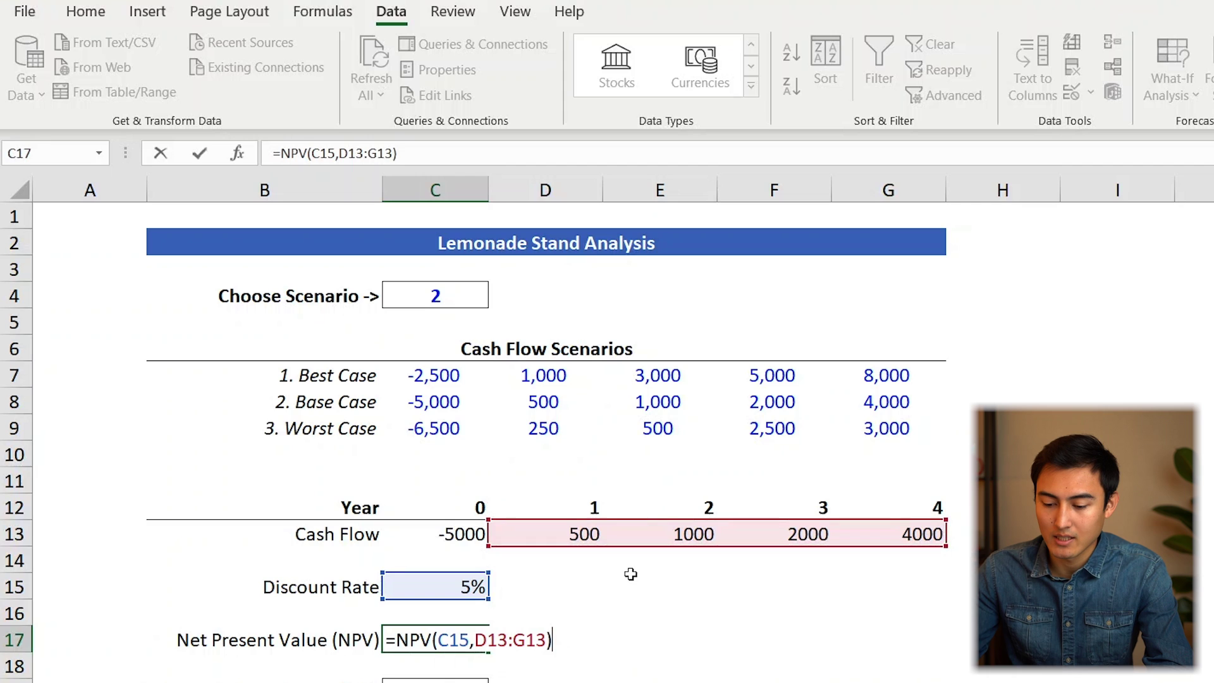
Step: Add the year 0 cash flow C13 to the NPV formula, enter it and check its references
type("+")
key("Up")
key("Up")
key("Up")
key("Up")
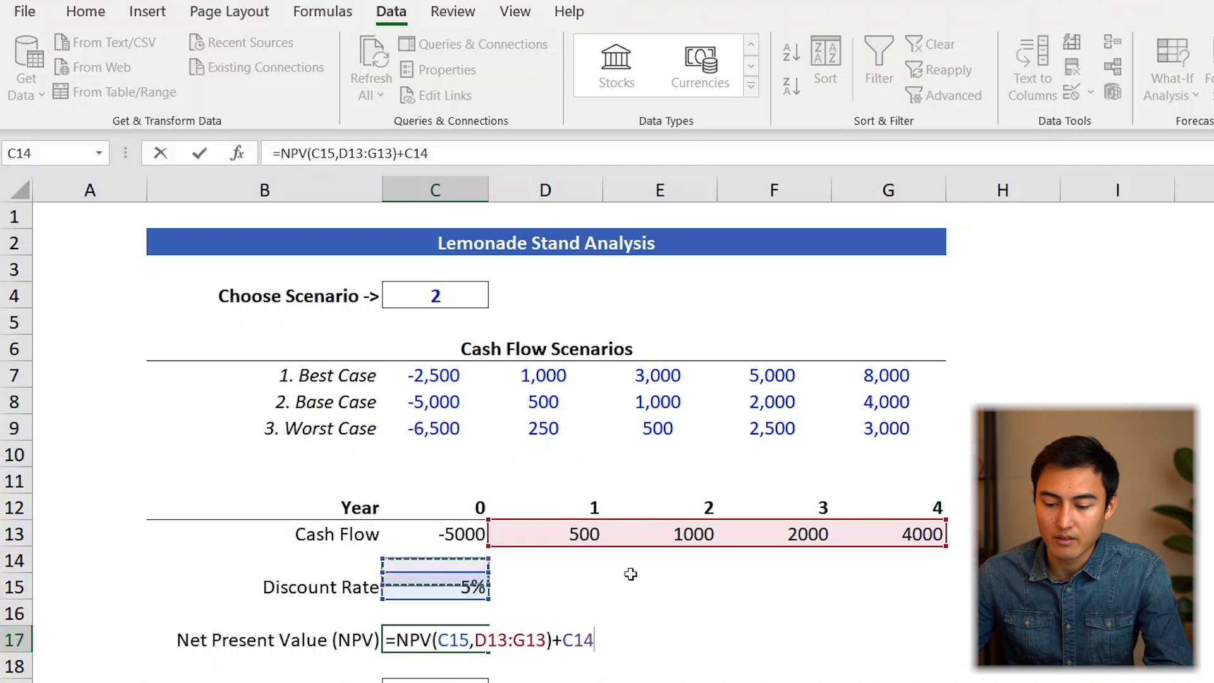
key("Return")
key("Up")
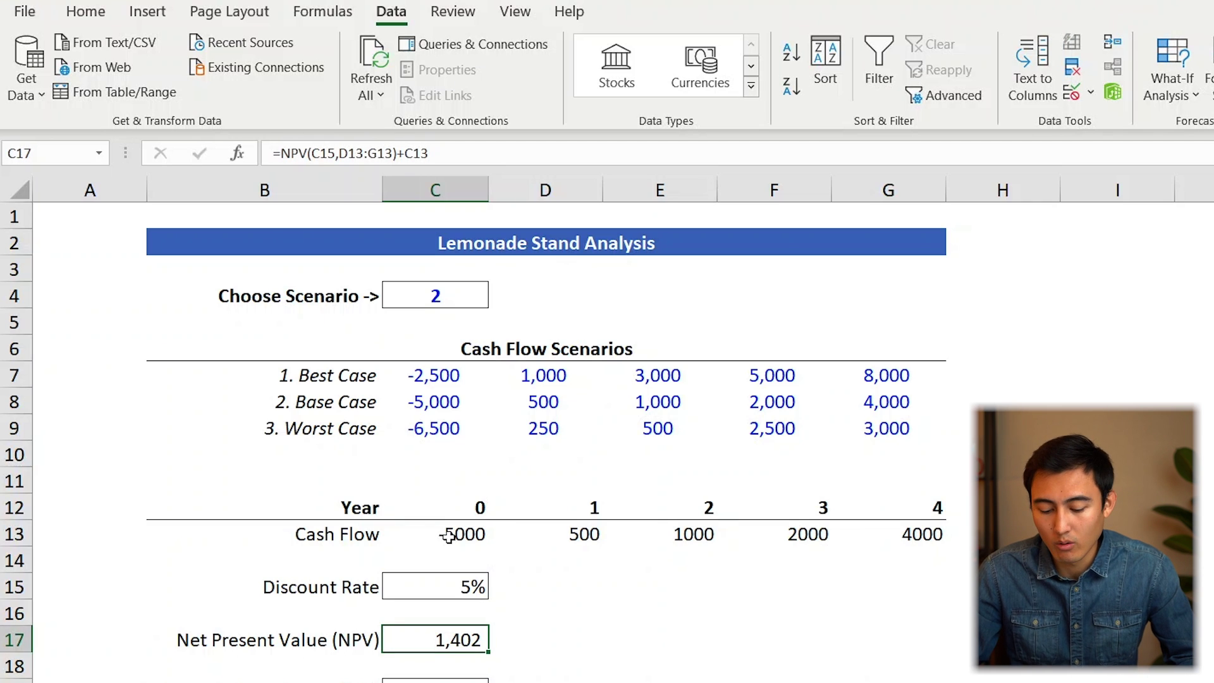
key("F2")
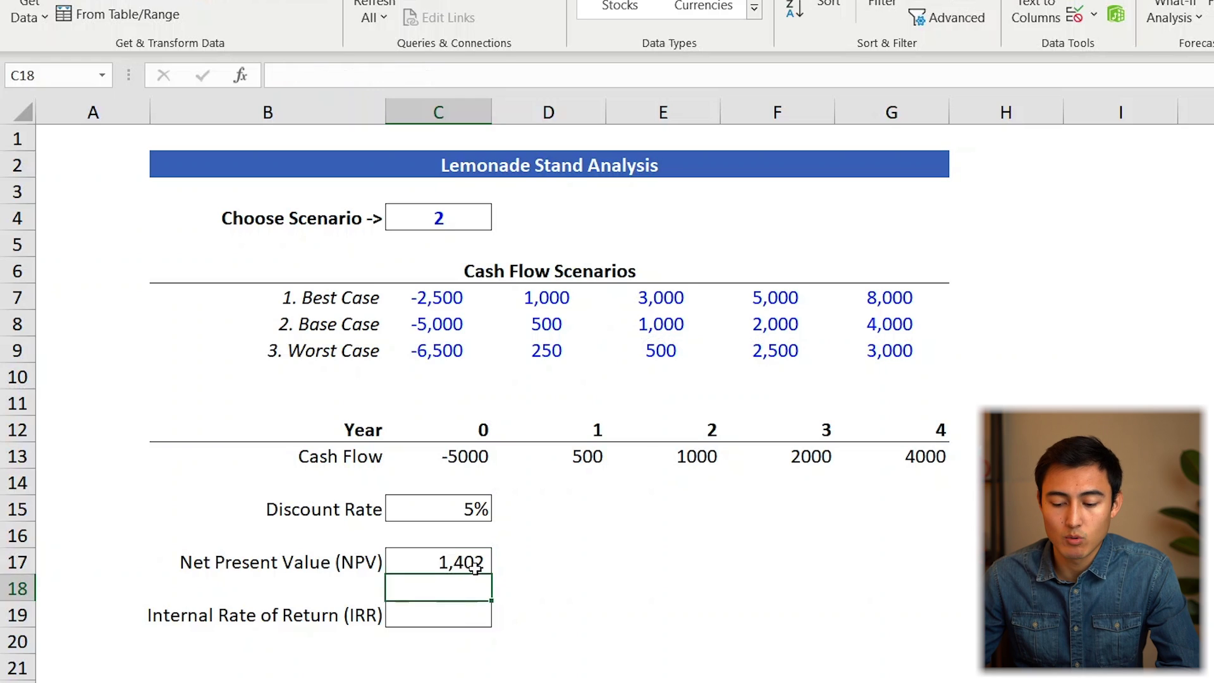
Step: Calculate the internal rate of return in C19 with IRR over the cash flows C13:G13
key("Down")
type("=ir")
key("Tab")
key("Up")
key("Up")
key("Up")
key("Up")
key("Up")
key("Up")
key("ctrl+shift+Right")
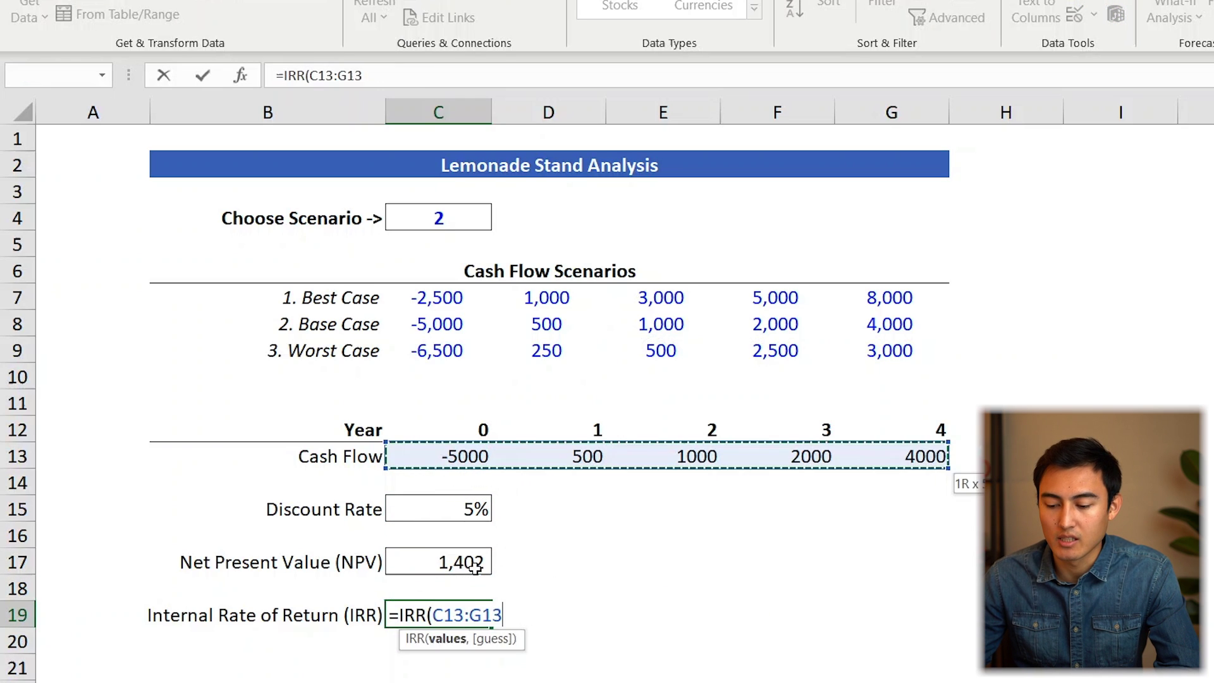
key("Return")
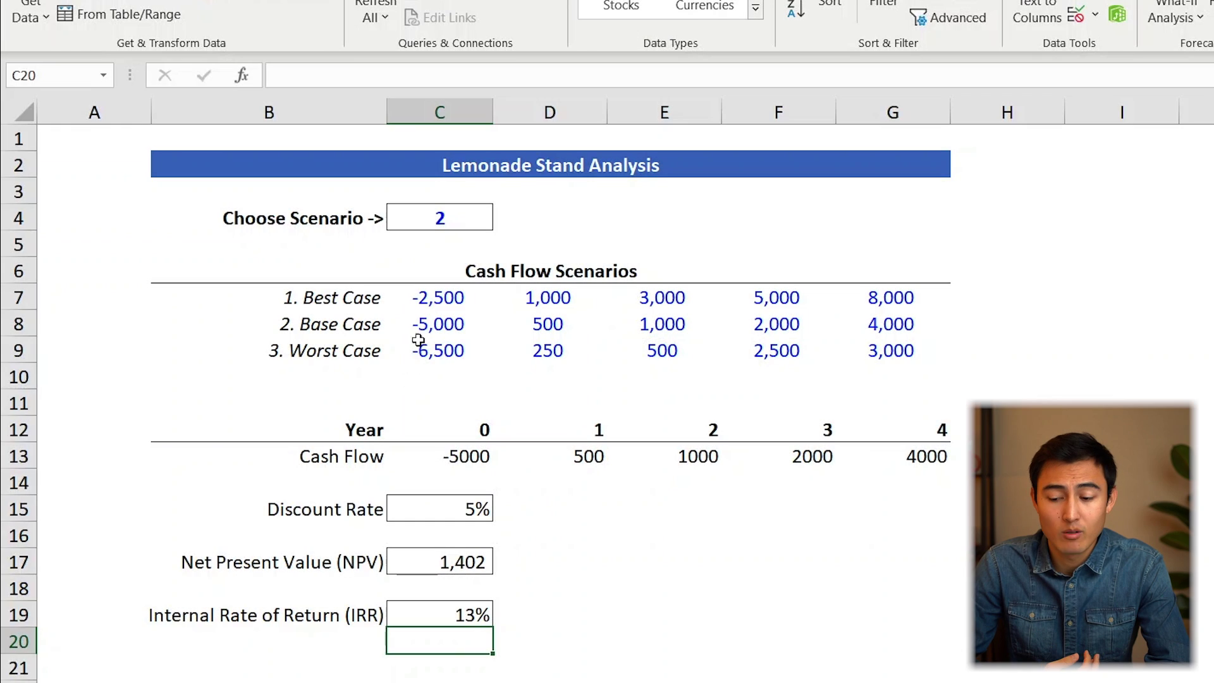
Step: Switch the scenario selector in C4 to scenario 1
left_click(478, 214)
left_click(504, 220)
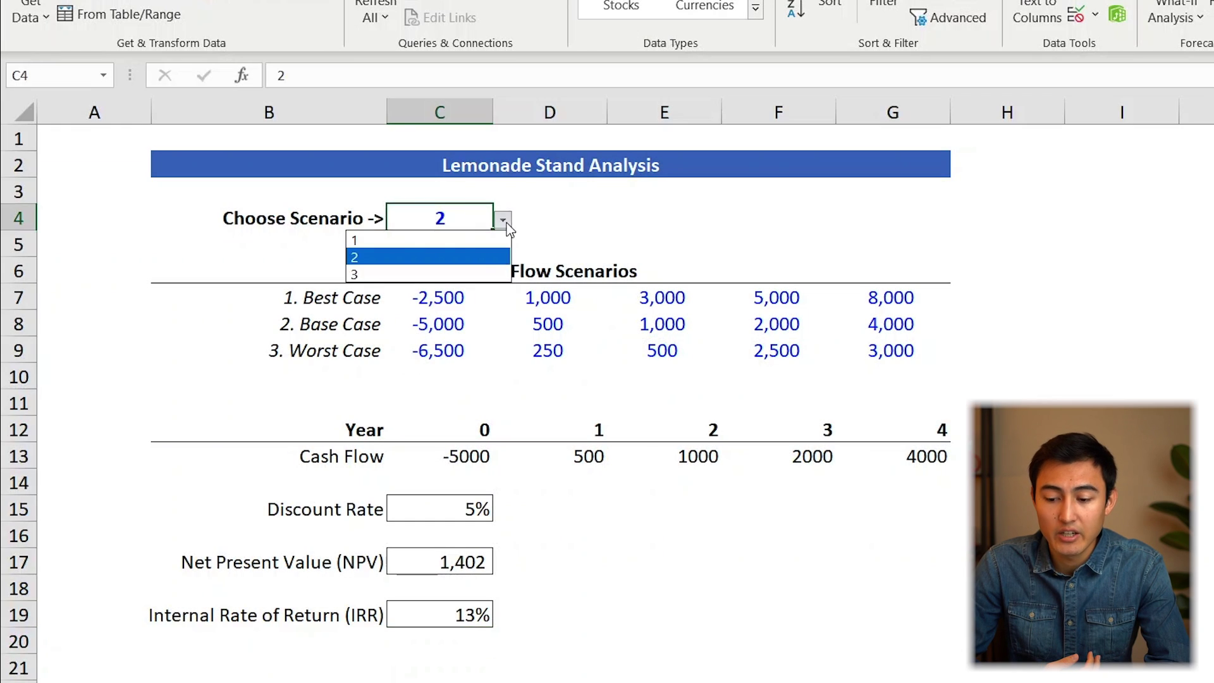
left_click(453, 240)
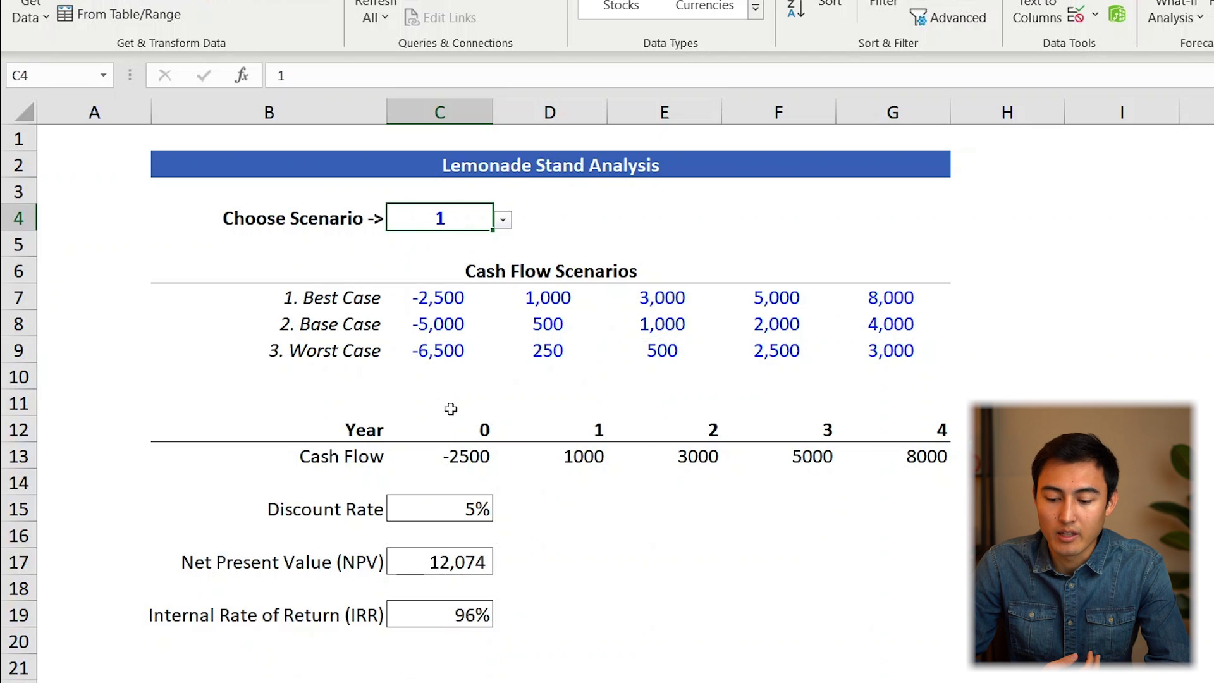
Step: Set the scenario selector in C4 to scenario 3
left_click(504, 235)
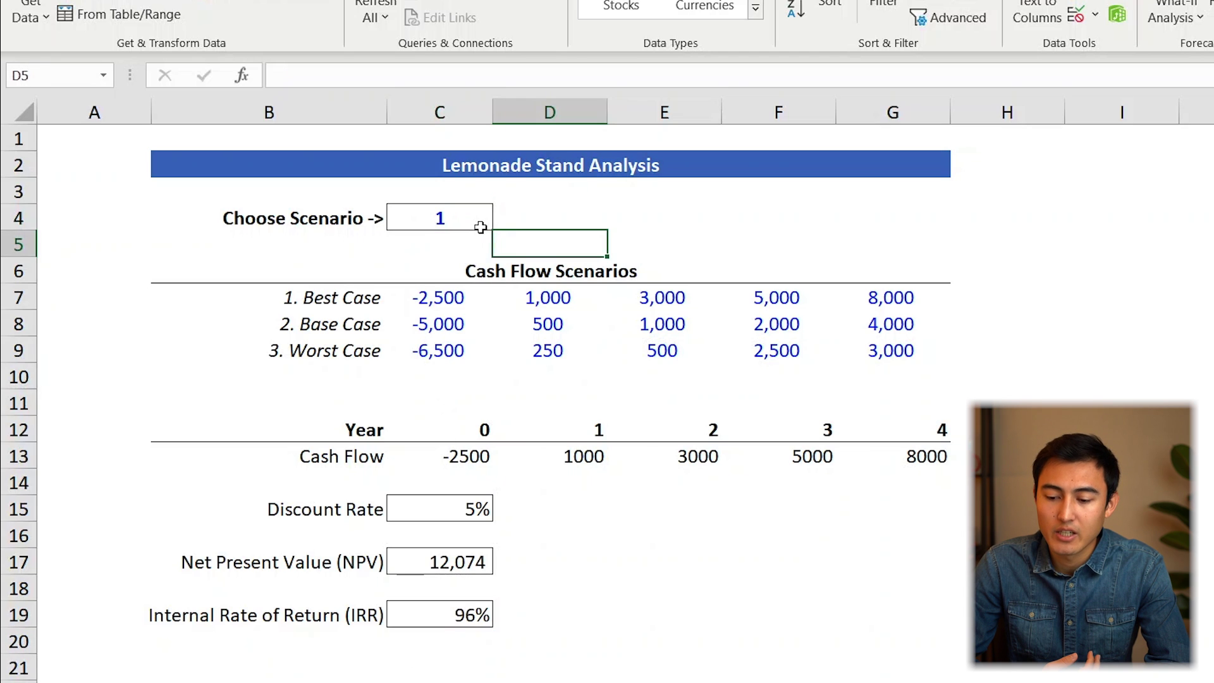
left_click(480, 222)
type("3")
key("Return")
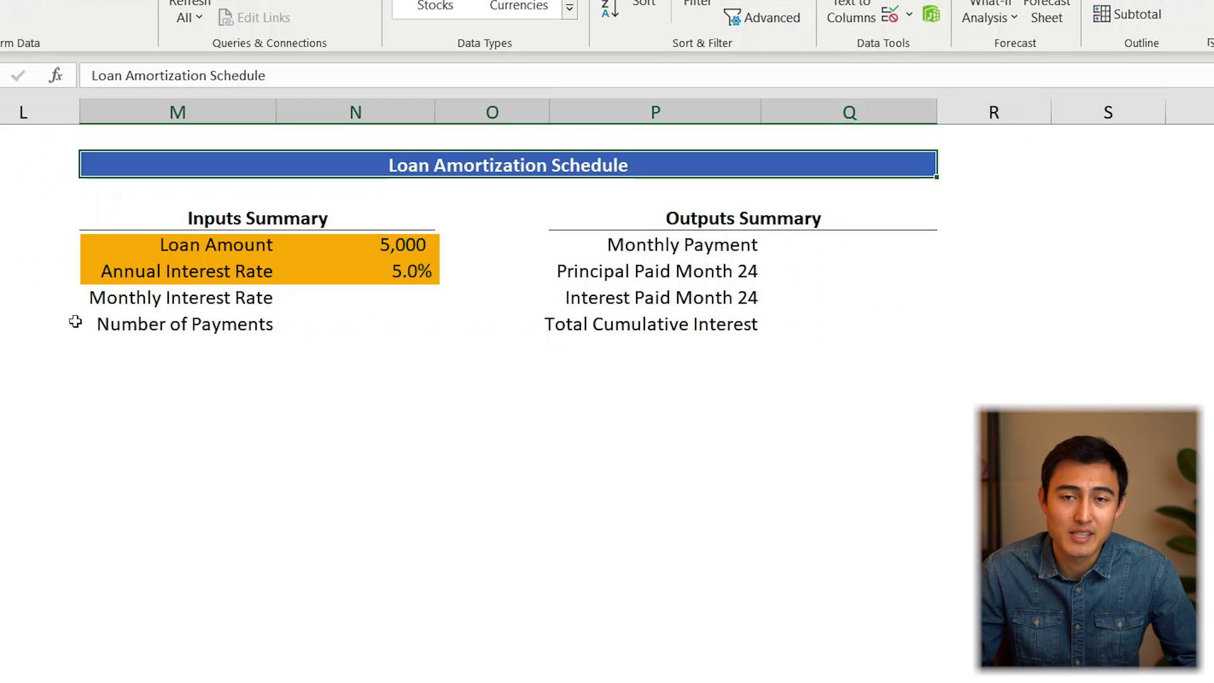
Step: Calculate the monthly interest rate in N7 by dividing the annual interest rate in N6 by 12
key("Down")
key("Down")
key("Down")
key("Down")
key("Down")
key("Right")
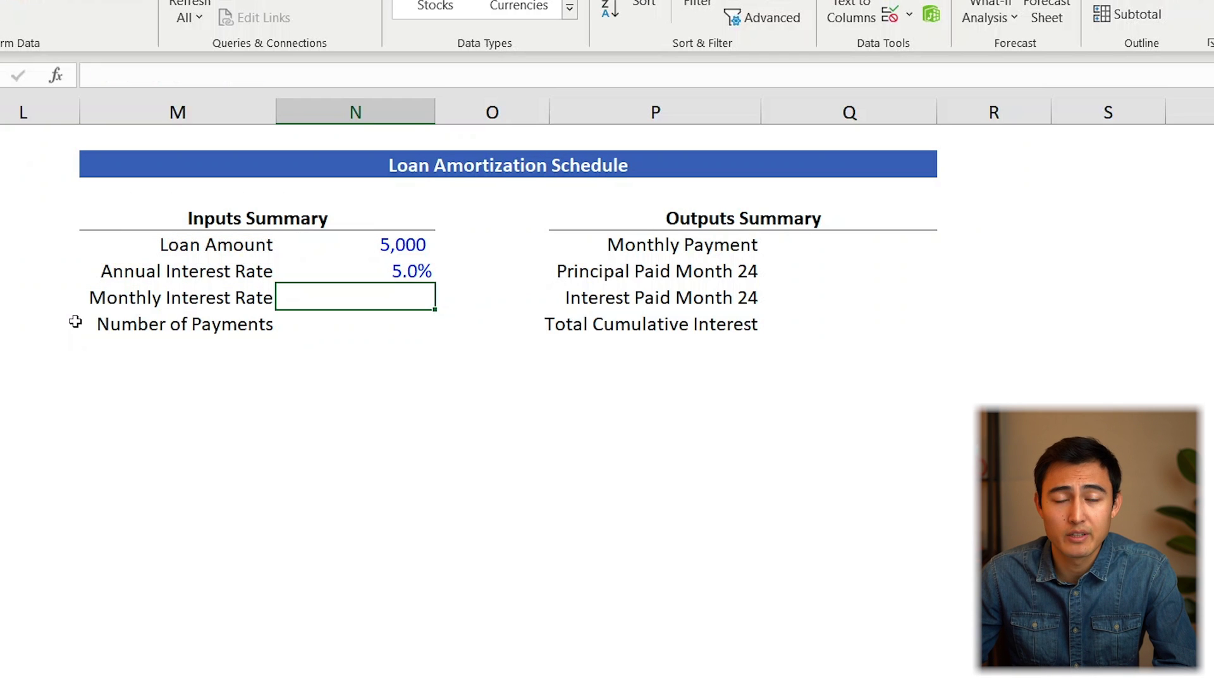
type("=")
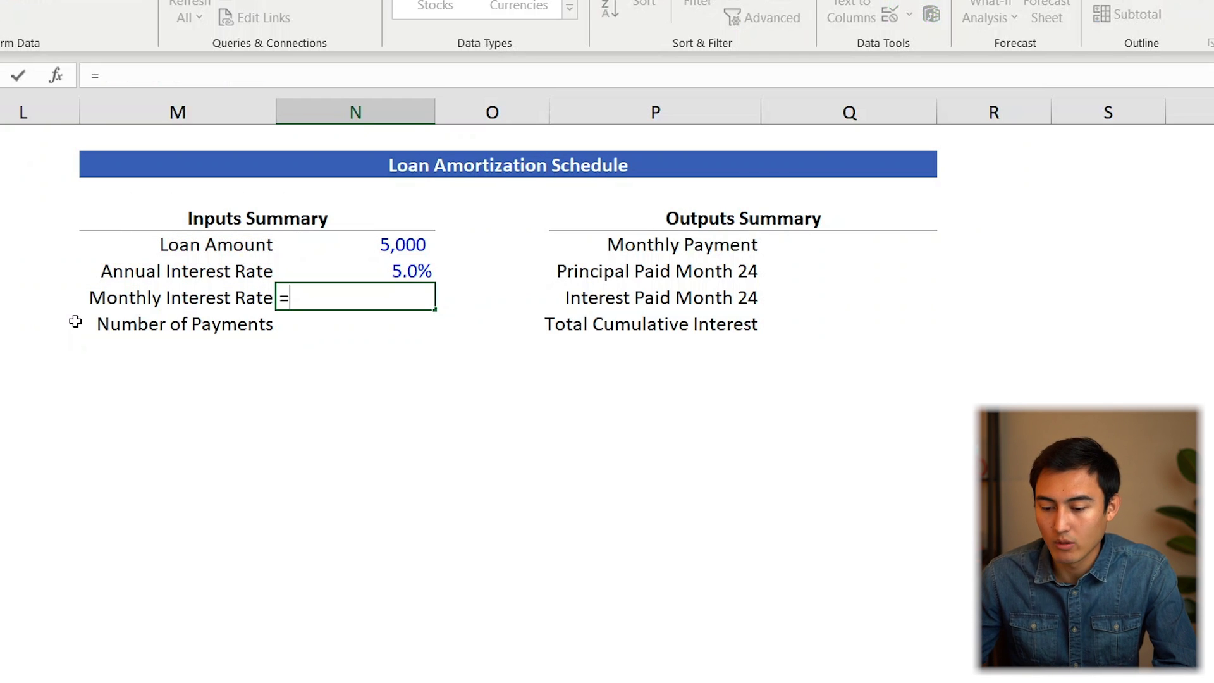
key("Up")
type("/12")
key("Return")
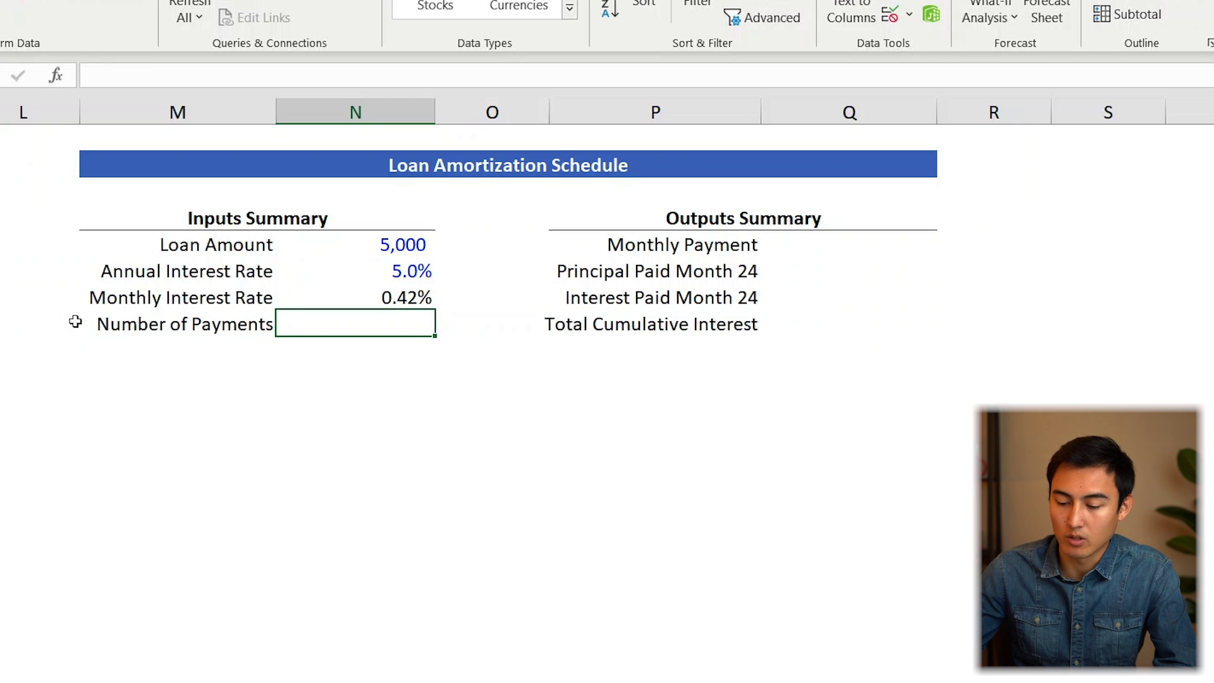
Step: Calculate the number of payments in N8 with the formula =4*12
type("=4*")
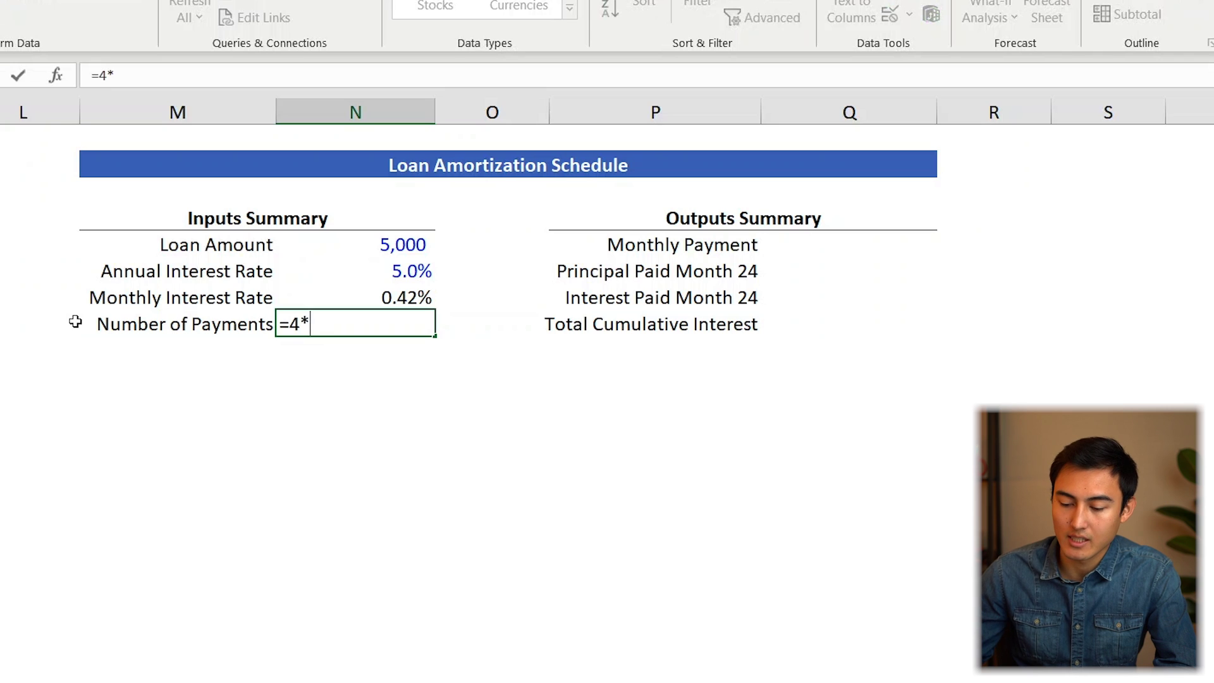
type("12")
key("ctrl+Return")
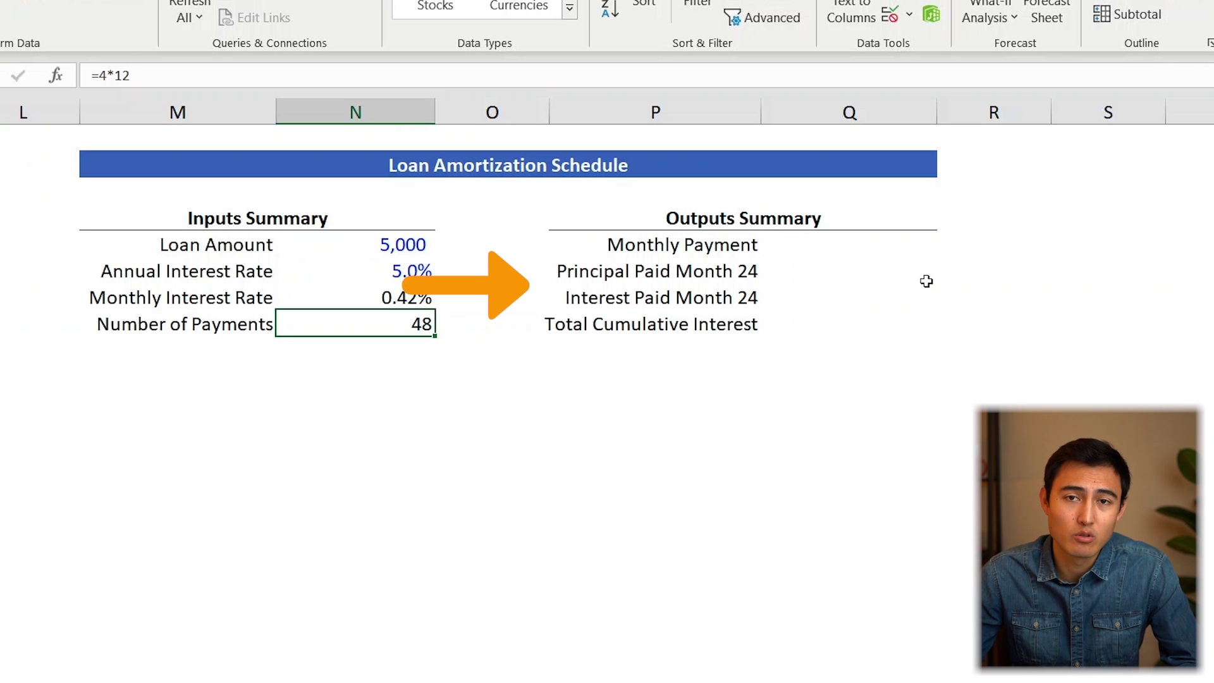
Step: Start a PMT formula in the Monthly Payment cell Q5 with the monthly interest rate N7 as its rate
key("Right")
key("Right")
key("Right")
key("Up")
key("Up")
key("Up")
type("=pm")
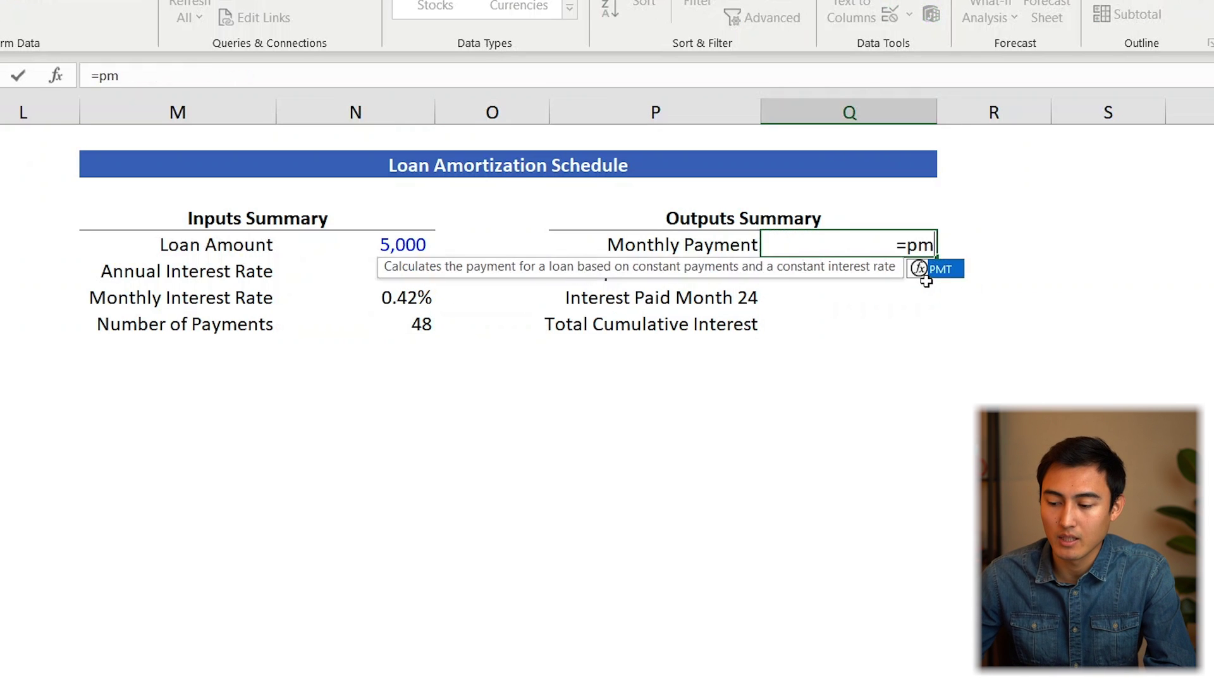
key("Tab")
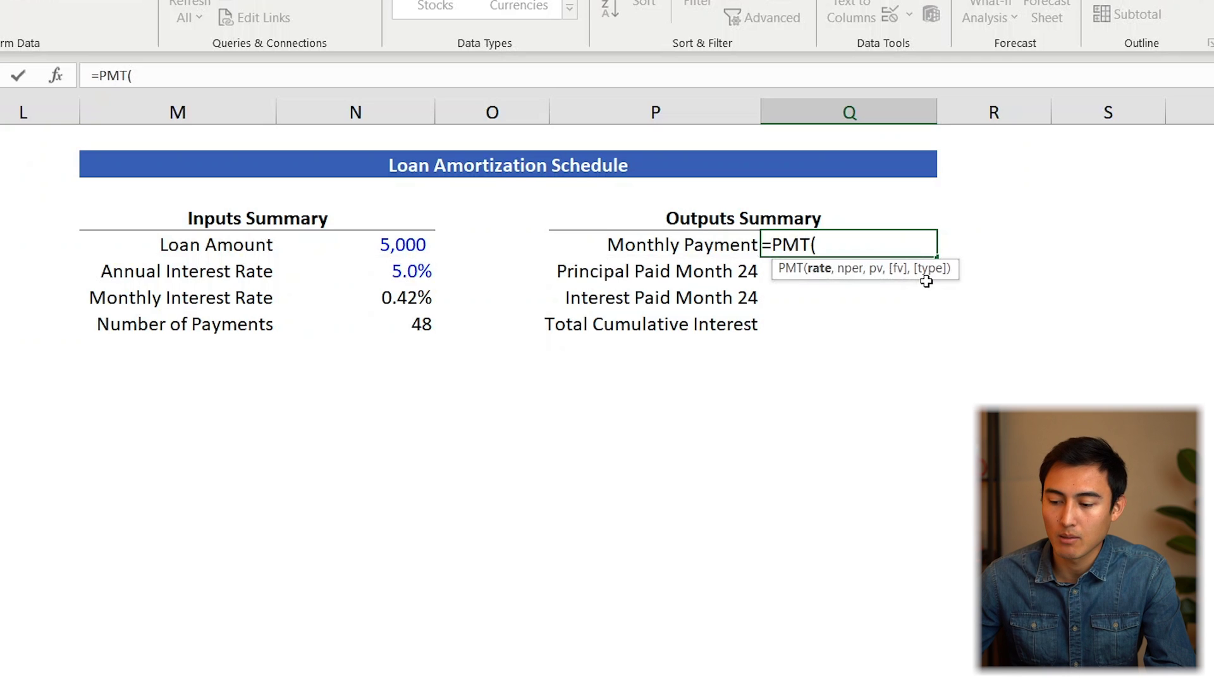
key("Left")
key("Left")
key("Left")
key("Down")
key("Down")
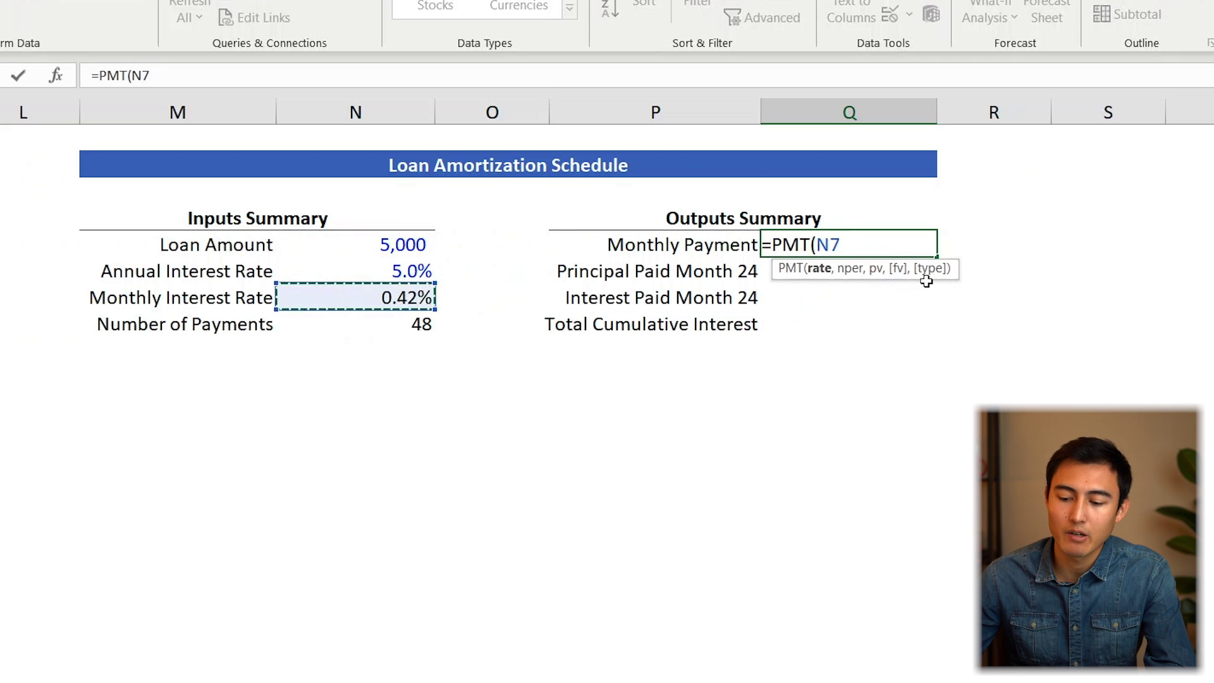
Step: Complete the PMT formula with N8 as the number of periods and the loan amount N5 as the present value
type(",")
key("Down")
key("Down")
key("Down")
key("Down")
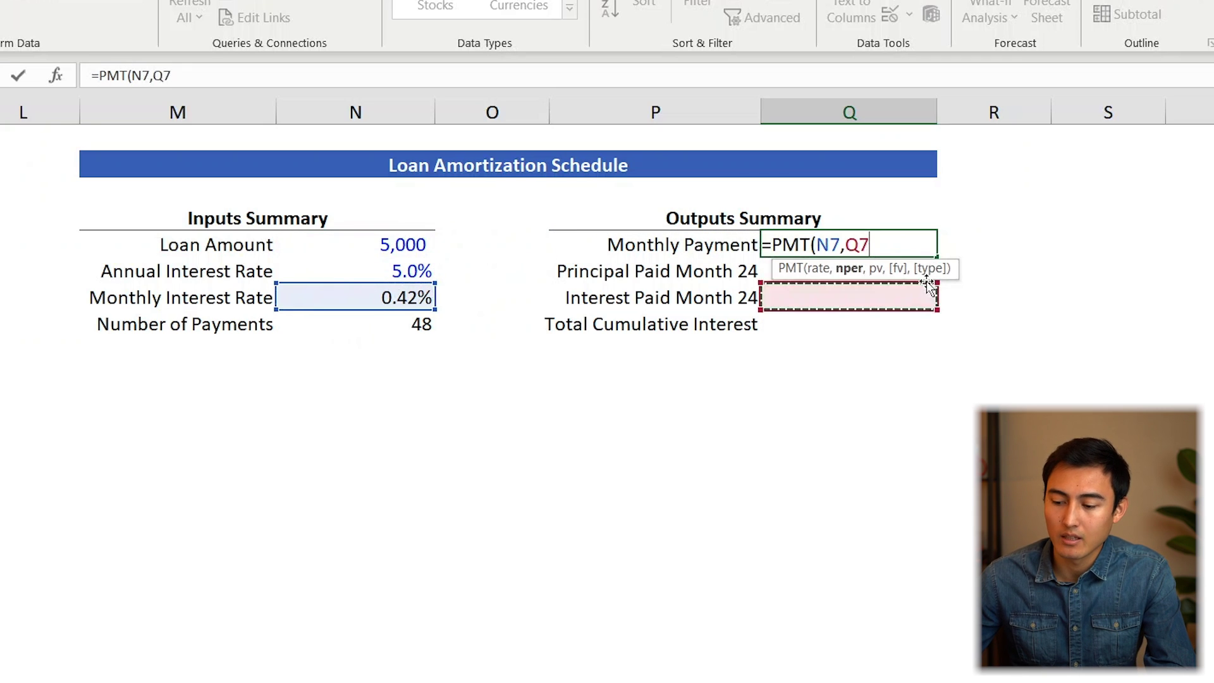
key("Left")
key("Left")
key("Left")
type(",")
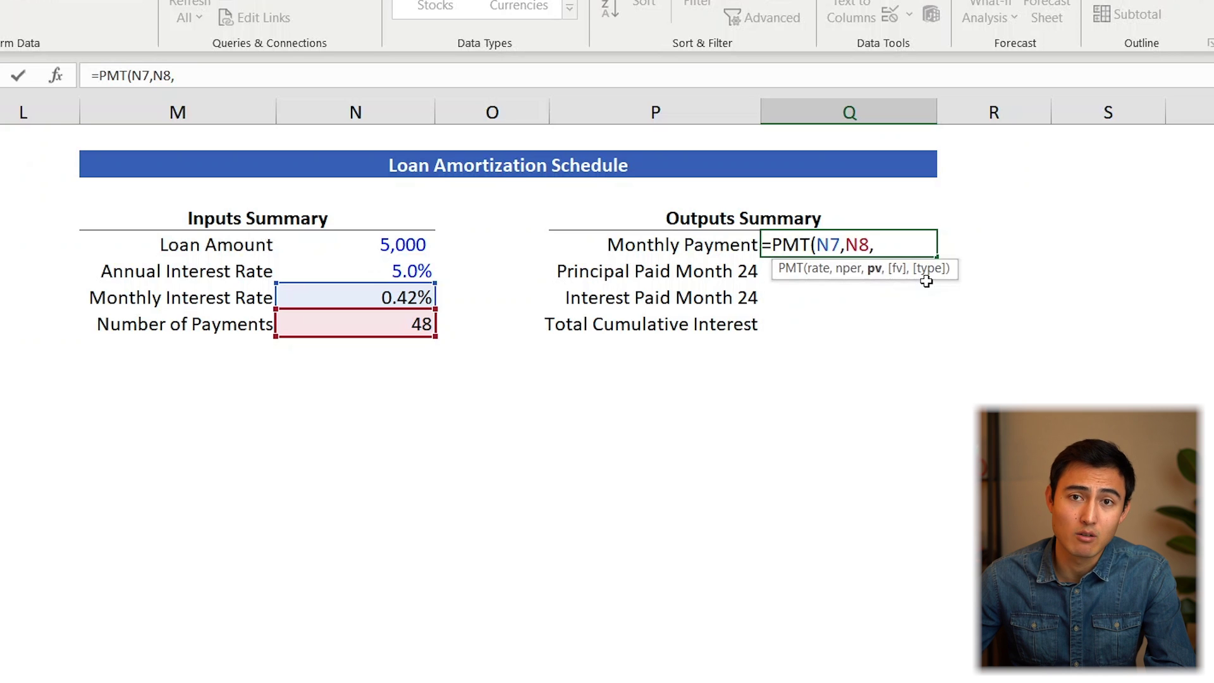
key("Left")
key("Left")
key("Left")
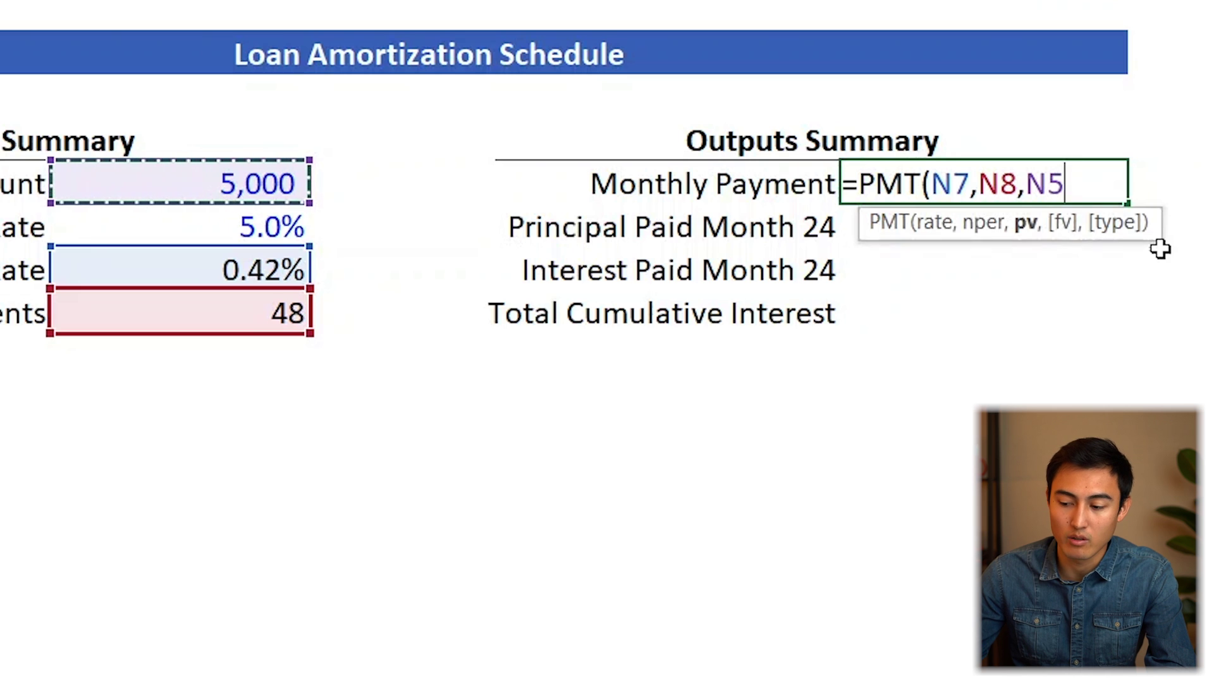
key("Return")
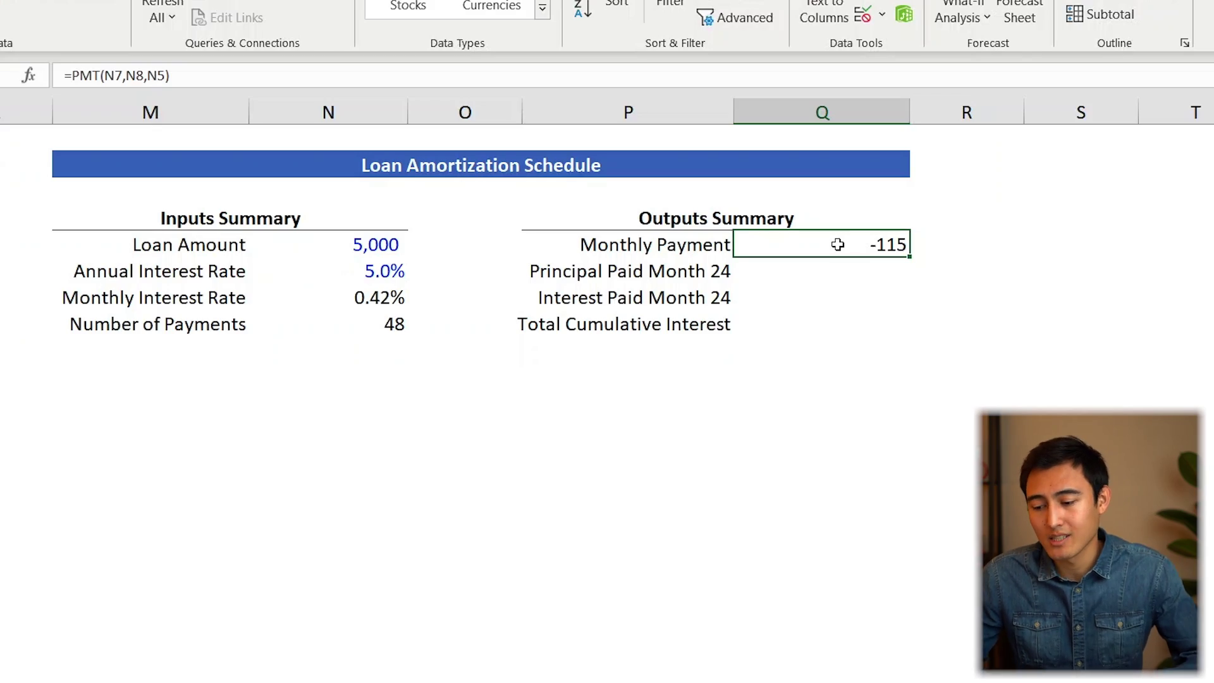
Step: Start a PPMT formula in the Principal Paid Month 24 cell Q6 with rate N7 and period 24
key("Down")
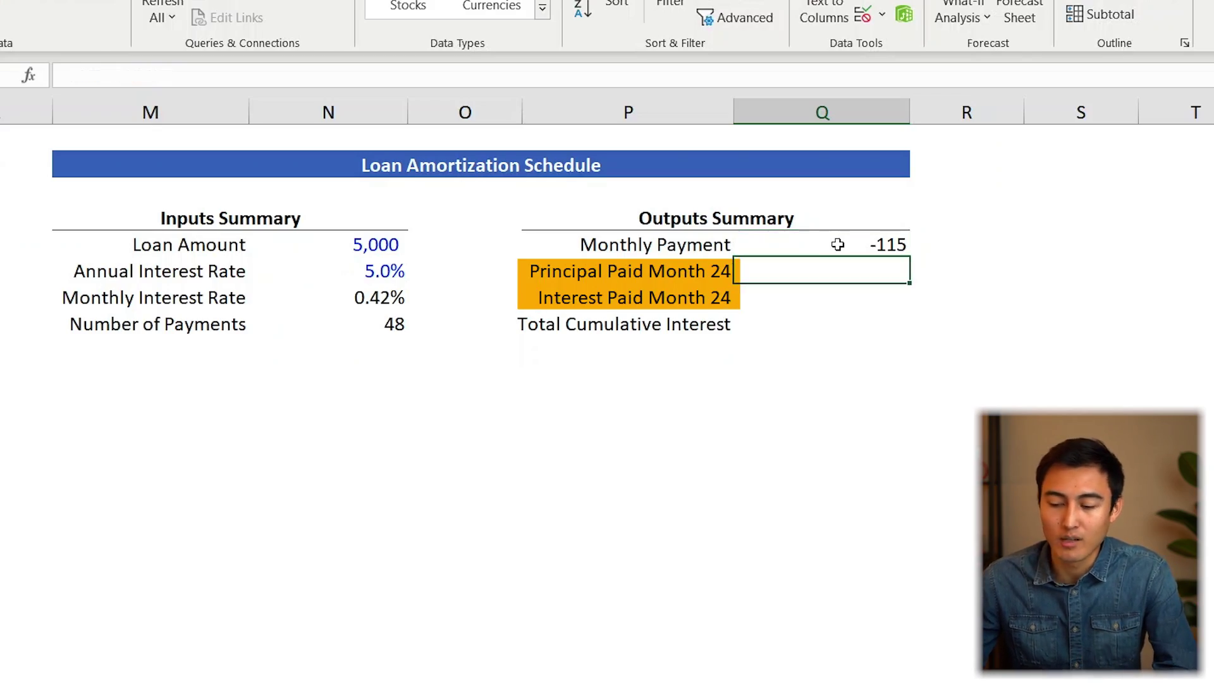
type("=ppm")
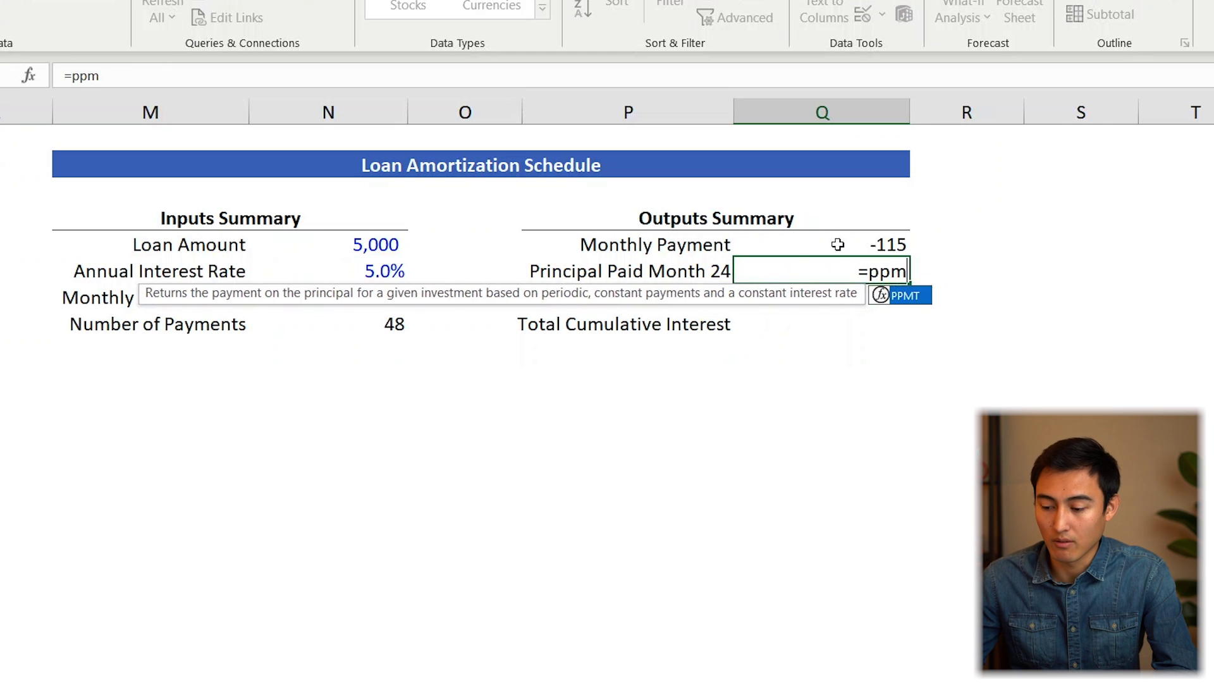
key("Tab")
key("Left")
key("Left")
key("Left")
key("Down")
type(",")
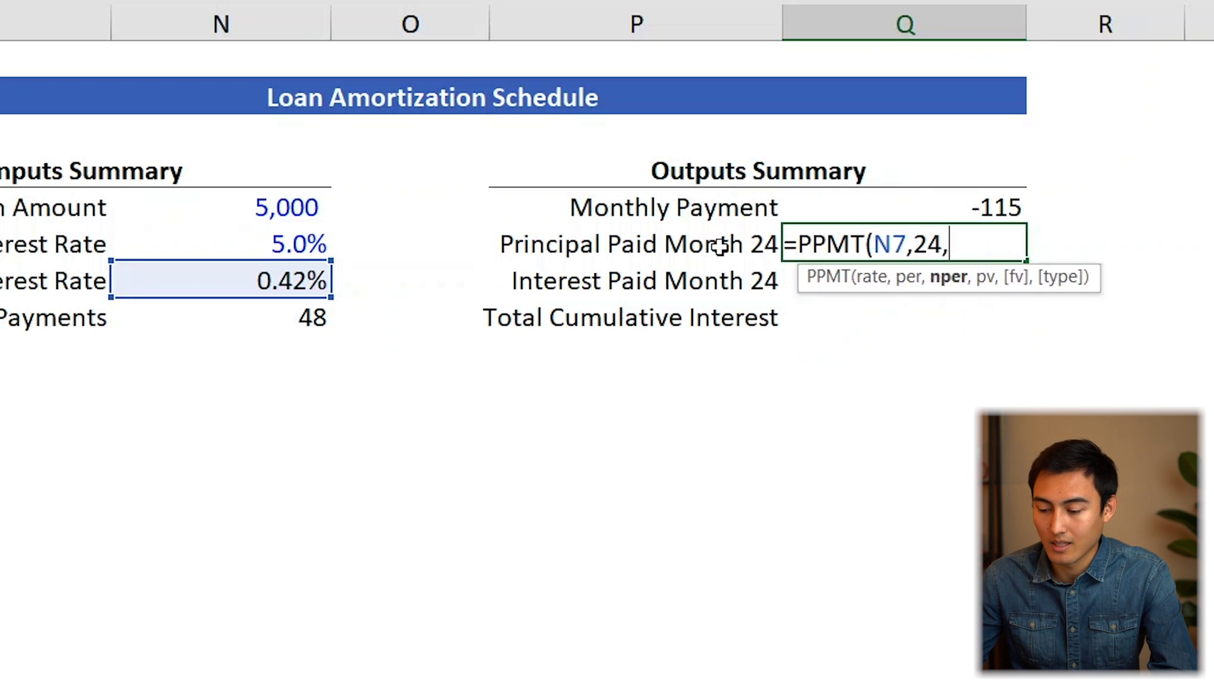
Step: Complete the PPMT formula with N8 as the number of periods and the loan amount N5 as the present value
key("Left")
key("Left")
key("Left")
key("Down")
key("Down")
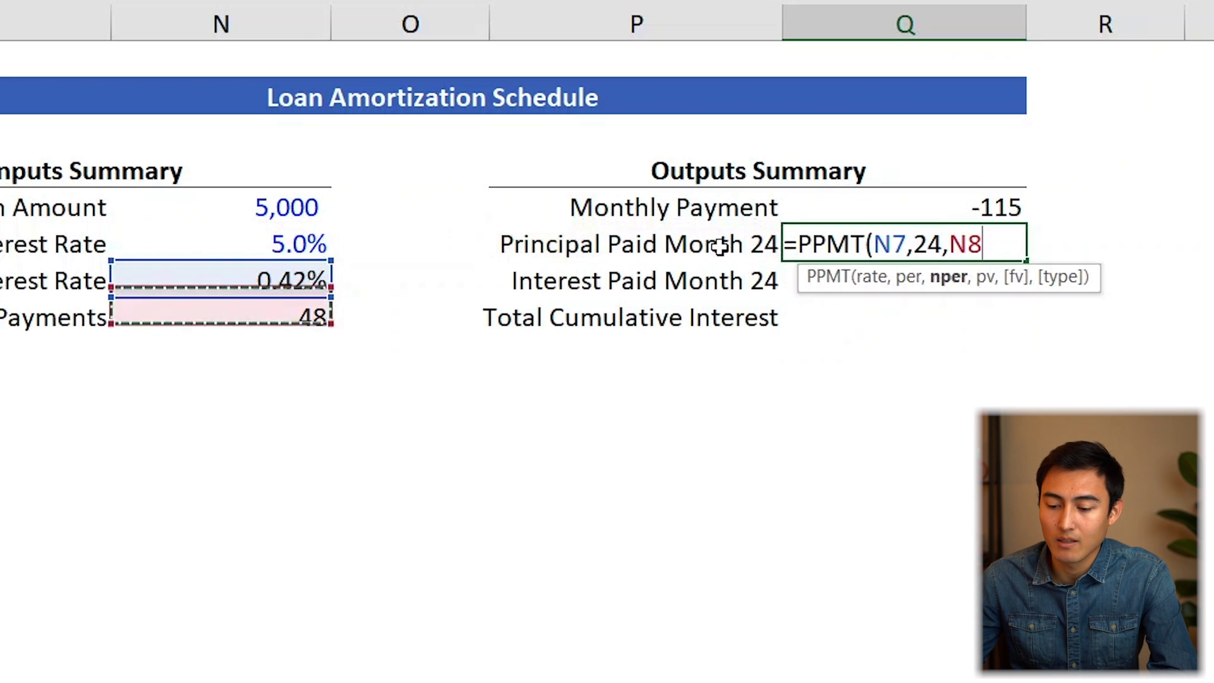
type(",")
key("Left")
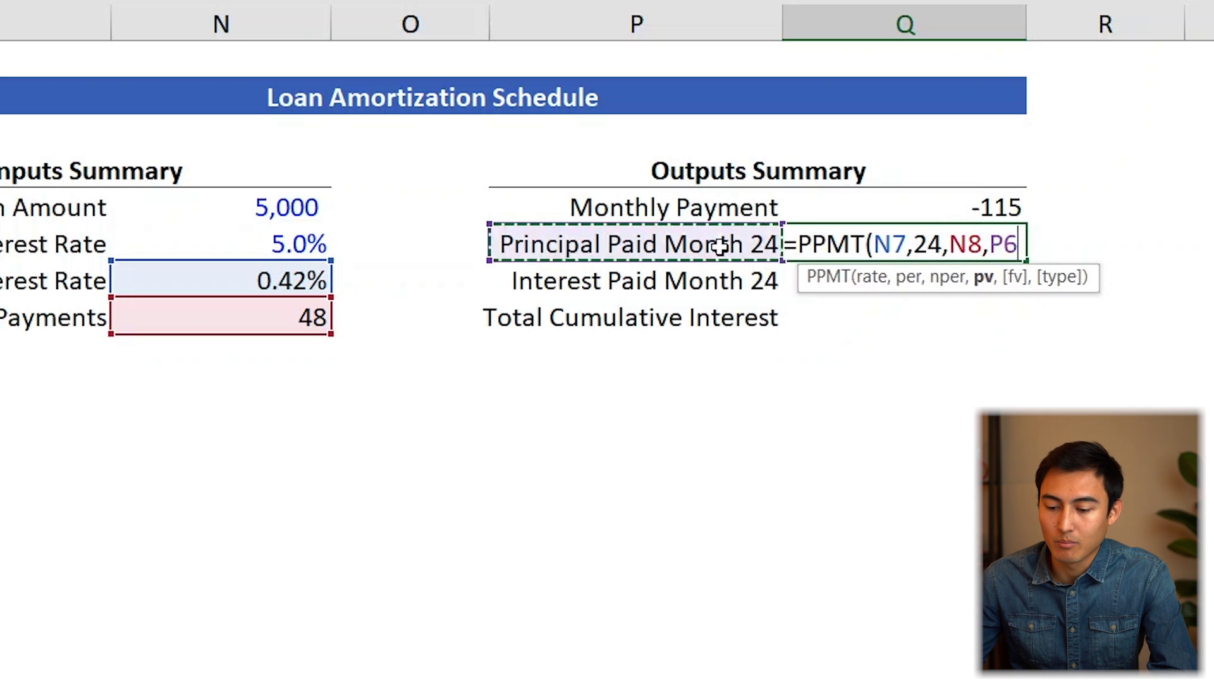
key("Left")
key("Left")
key("Up")
key("Return")
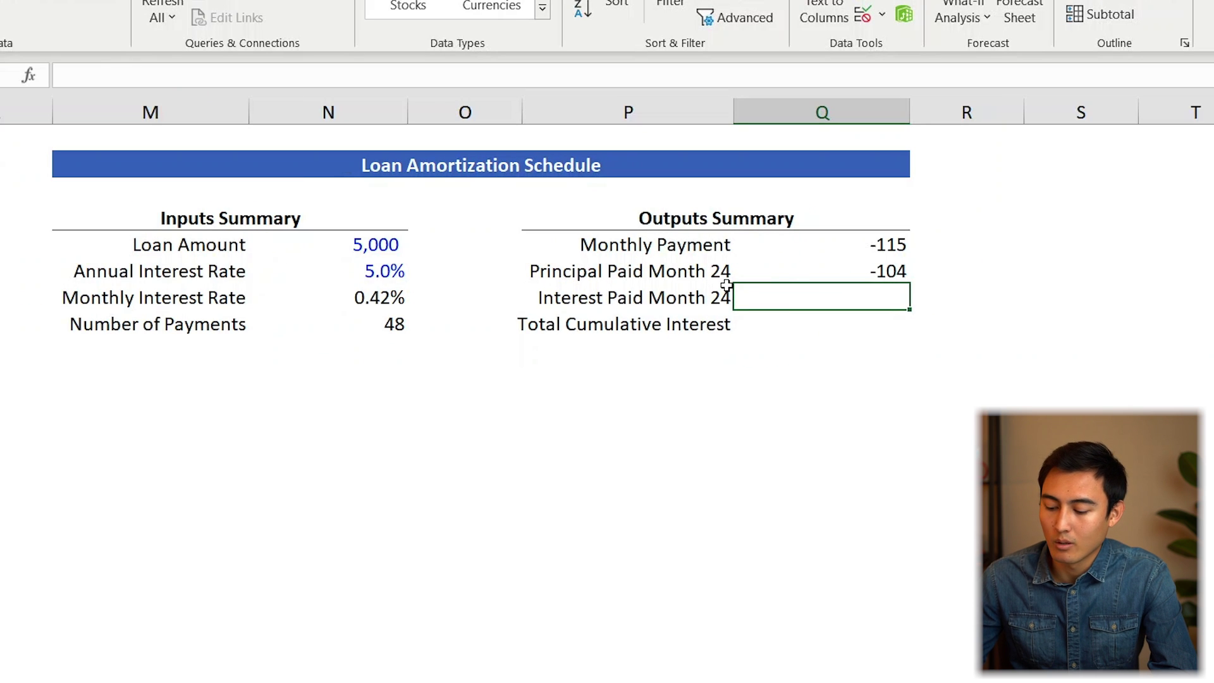
Step: Start an IPMT formula in the Interest Paid Month 24 cell Q7 with rate N7 and period 24
type("=")
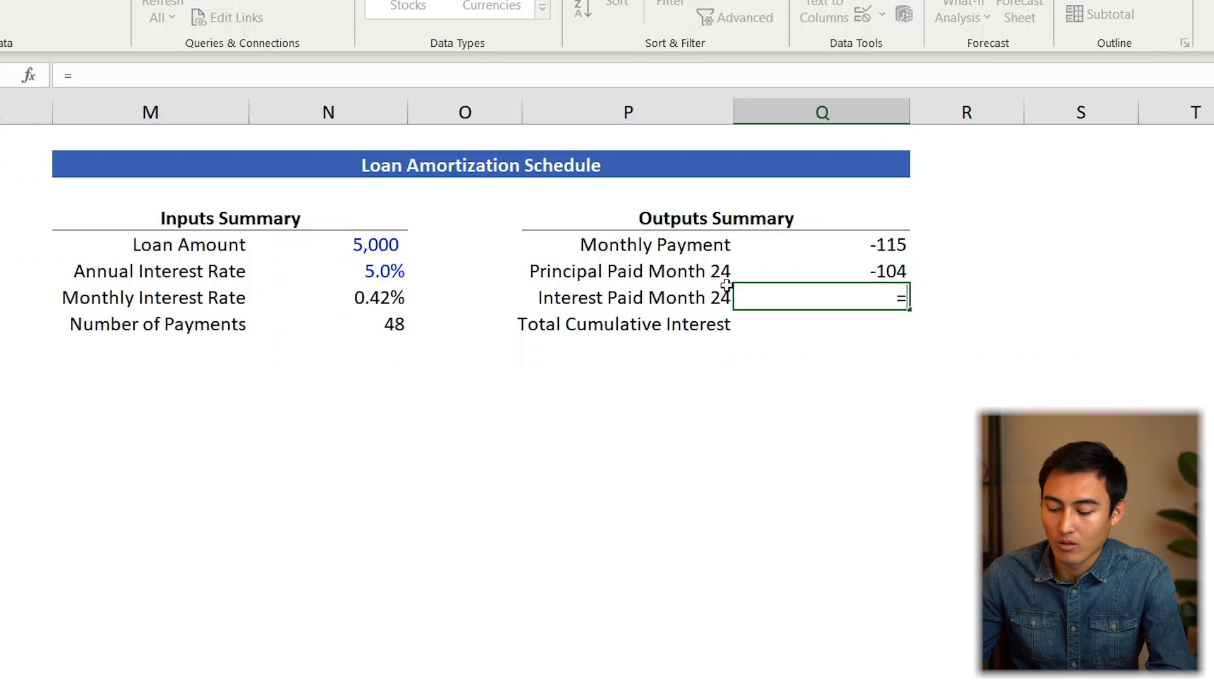
type("ip")
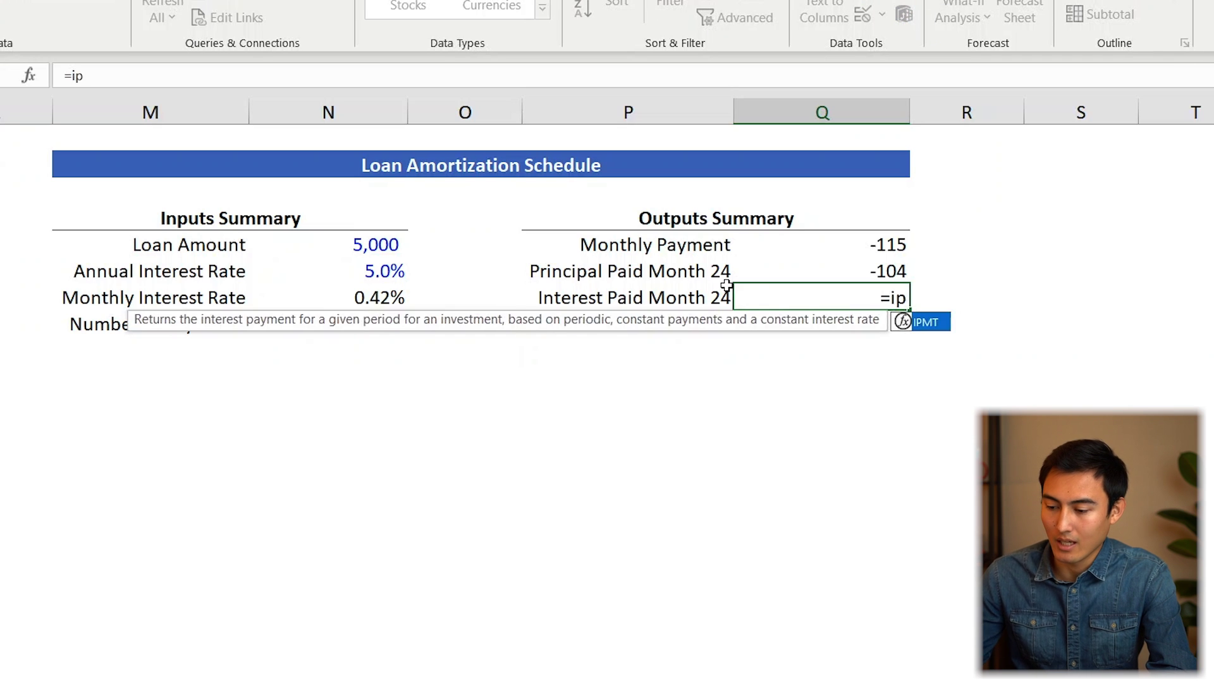
key("Tab")
key("Left")
key("Left")
key("Left")
type(",")
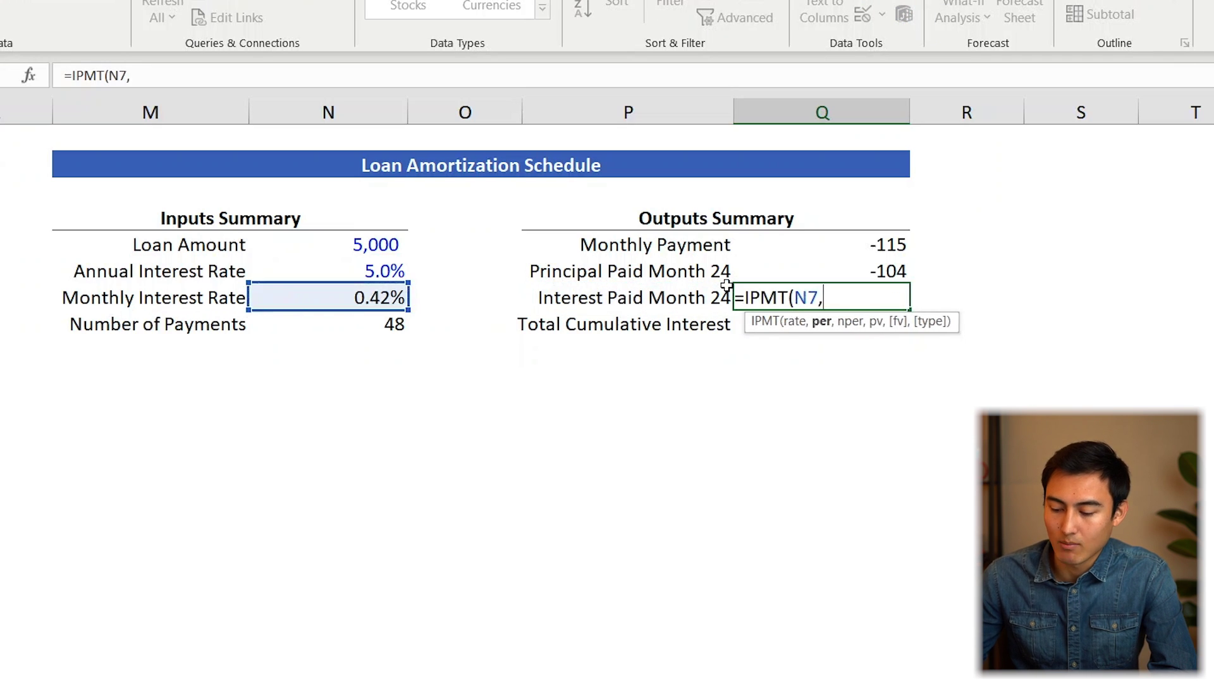
key("Left")
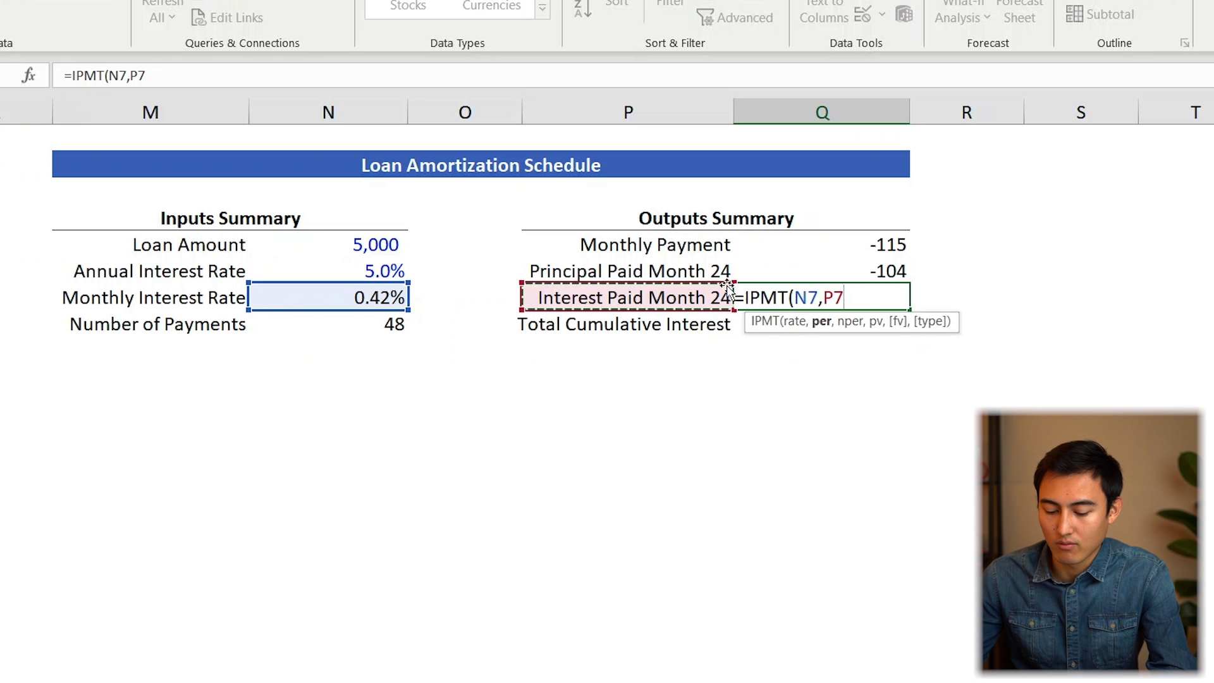
type("24,")
Step: Complete the IPMT formula with N8 as the number of periods and the loan amount N5 as the present value
key("Up")
key("Down")
key("Left")
key("Down")
key("Down")
key("Left")
key("Left")
key("Up")
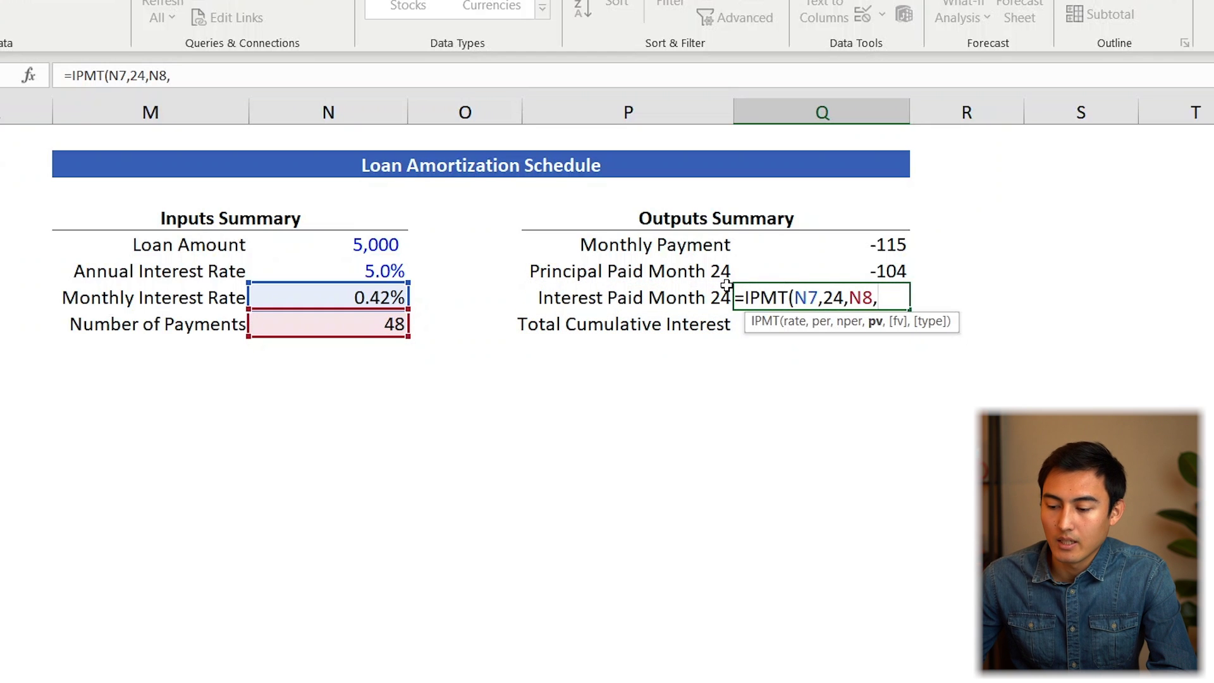
key("Left")
key("Left")
key("Left")
key("Up")
key("Up")
key("Return")
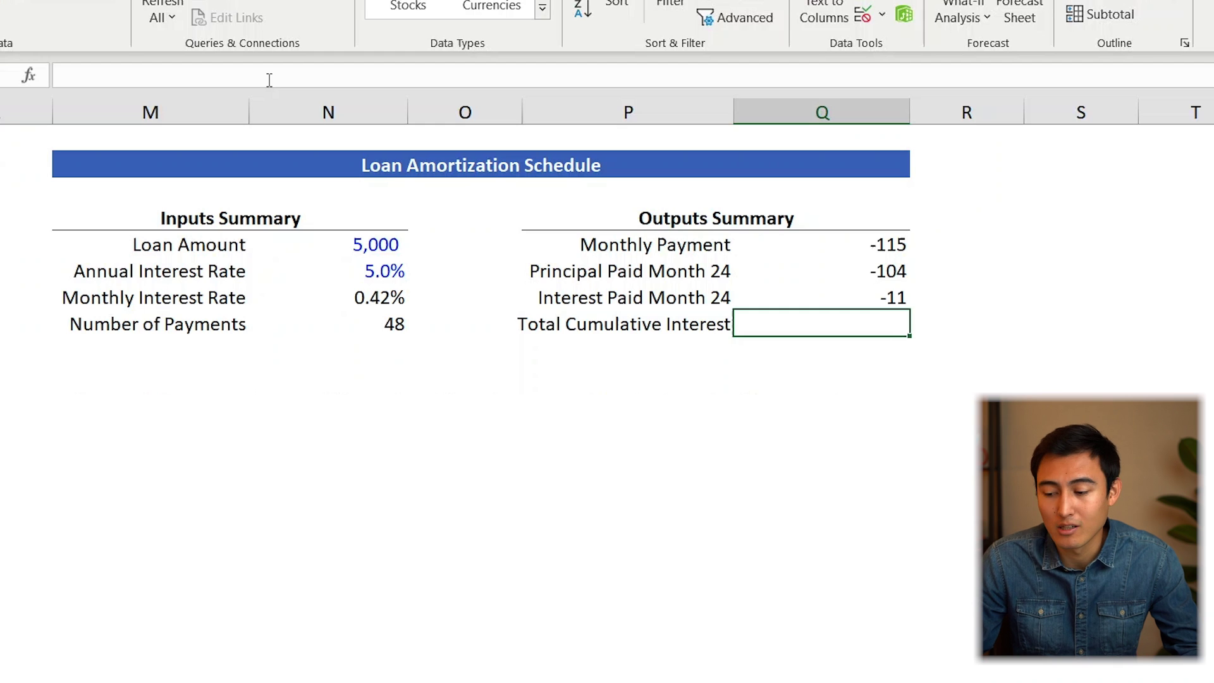
Step: Start a CUMIPMT formula in the Total Cumulative Interest cell Q8 with the monthly interest rate N7 as its rate
type("=")
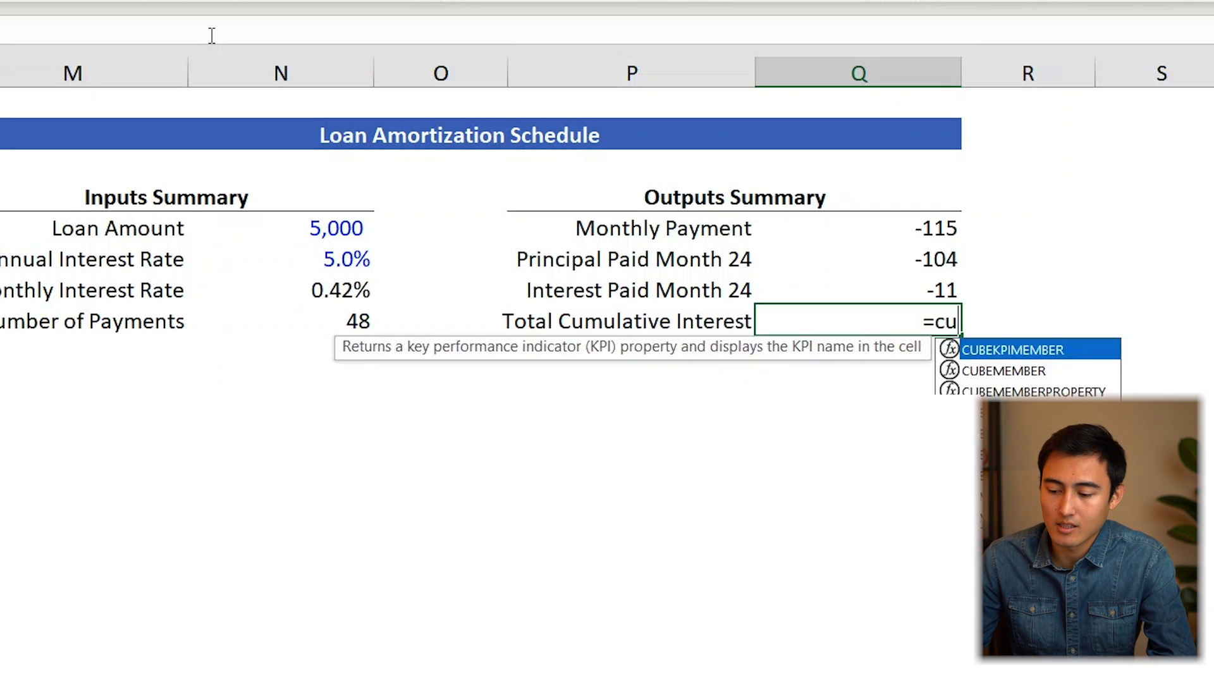
type("m")
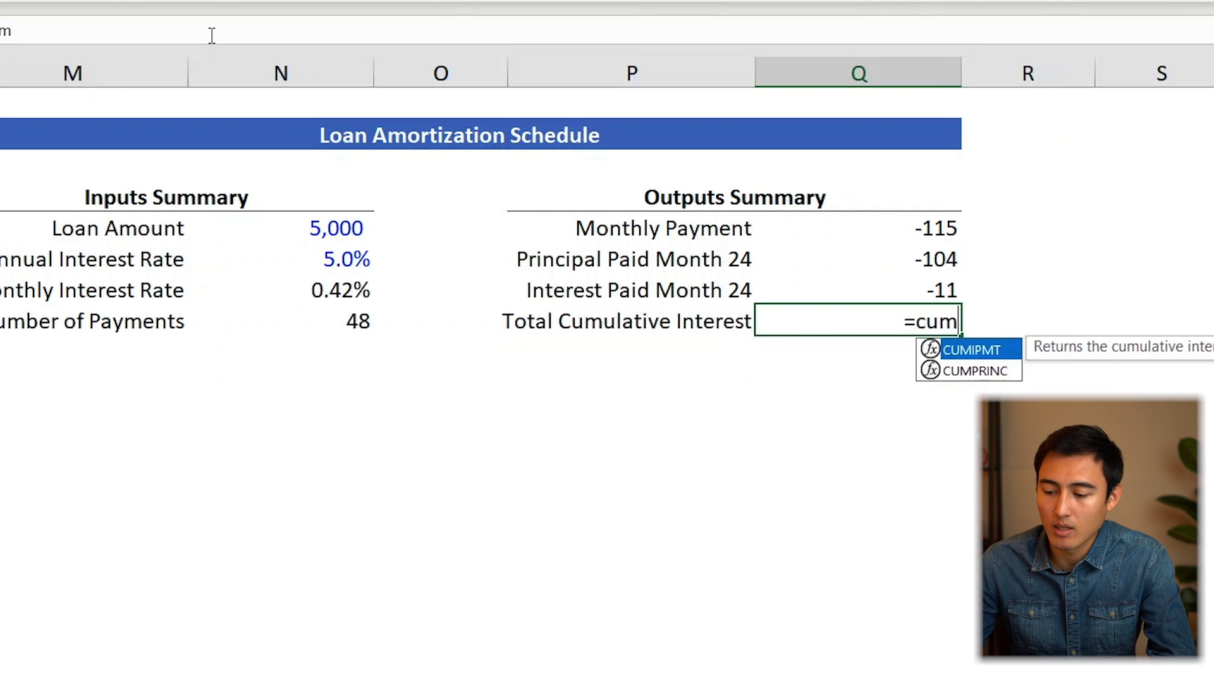
key("Tab")
key("Left")
key("Left")
key("Left")
key("Left")
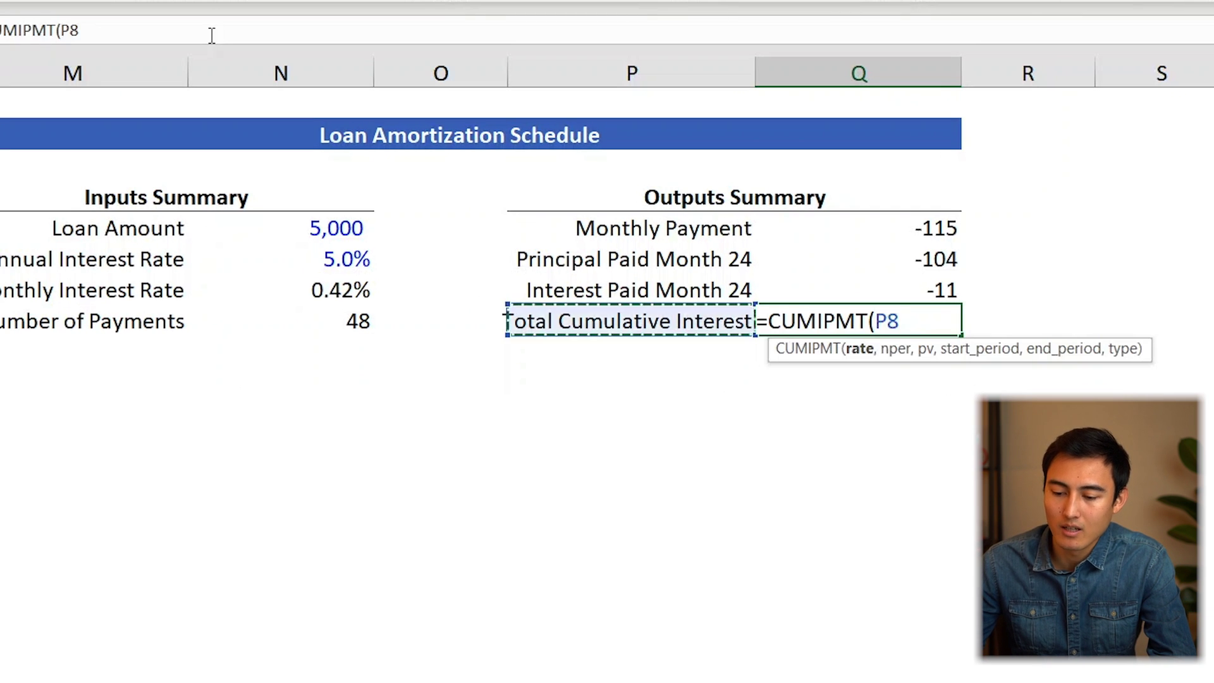
key("Right")
key("Up")
type(",")
Step: Add N8 as the number of periods and the loan amount N5 as the present value to the CUMIPMT formula
key("Left")
key("Left")
key("Left")
type(",")
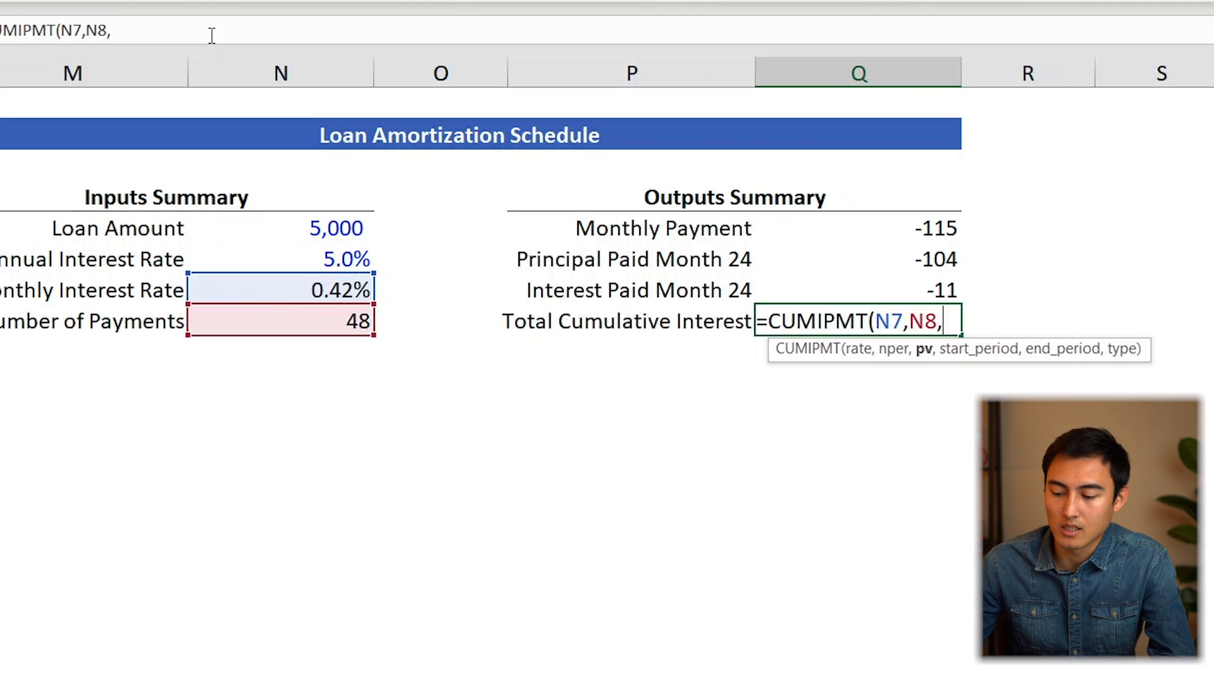
key("Left")
key("Up")
key("Up")
key("Up")
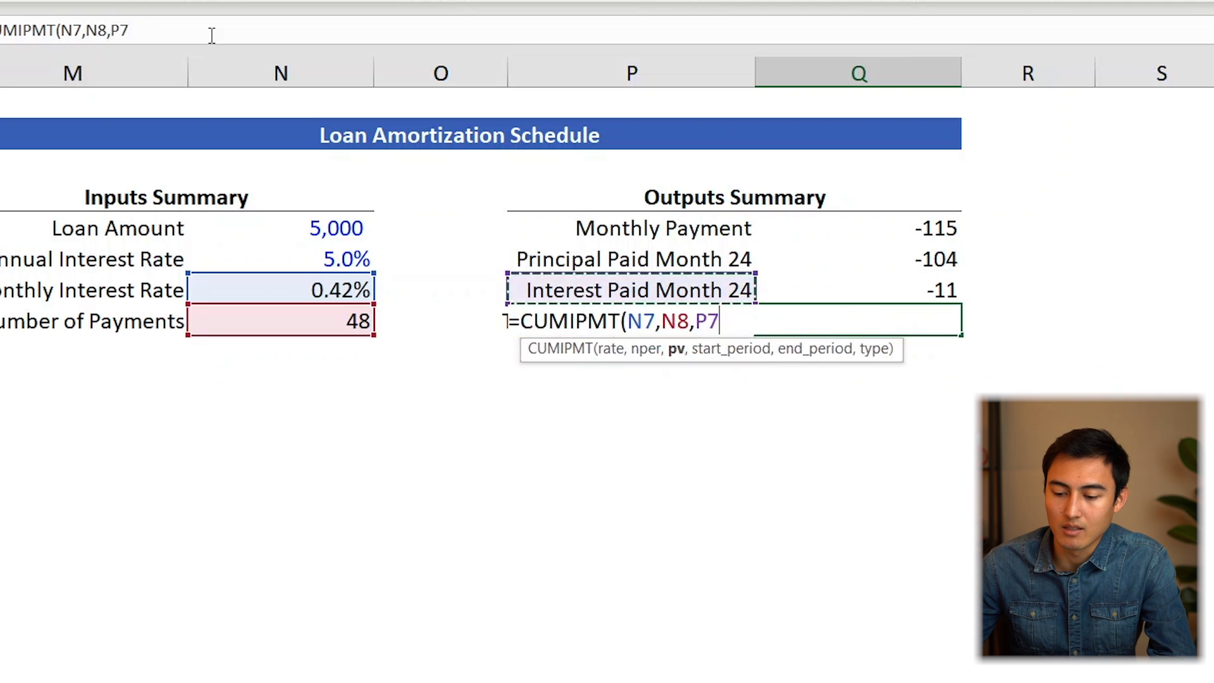
key("Left")
key("Left")
type(",")
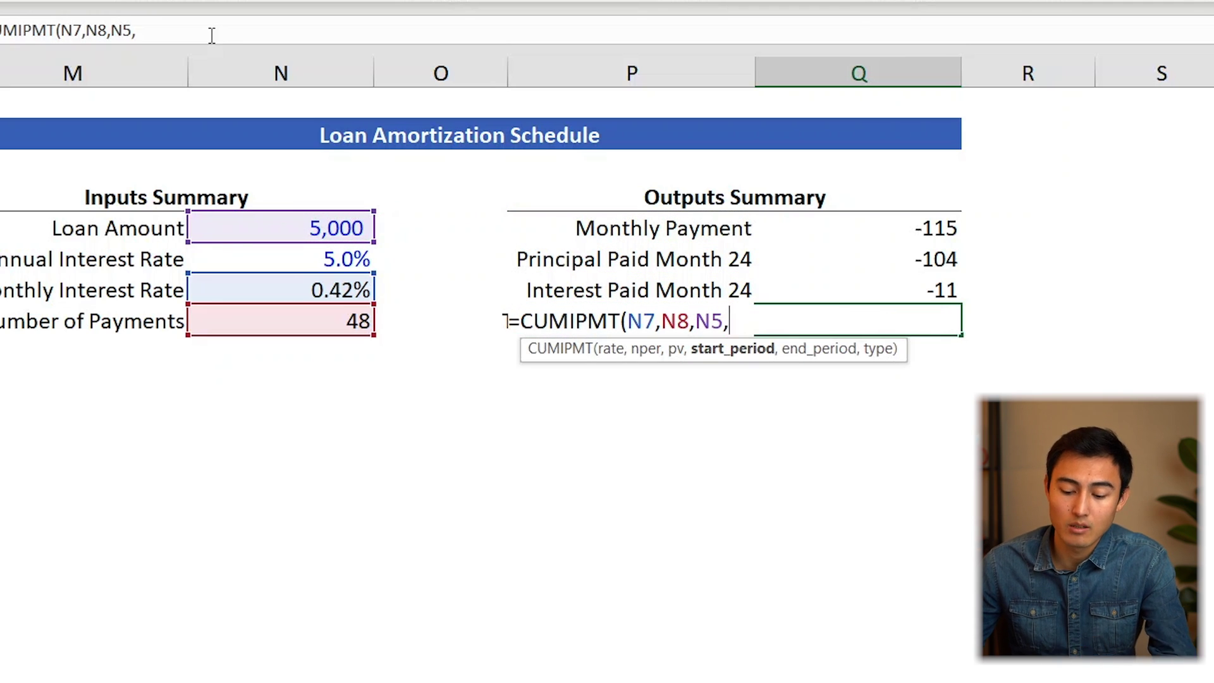
Step: Finish the CUMIPMT arguments with start period 1, end period 48 and payment type 0 (end of the period)
type("1")
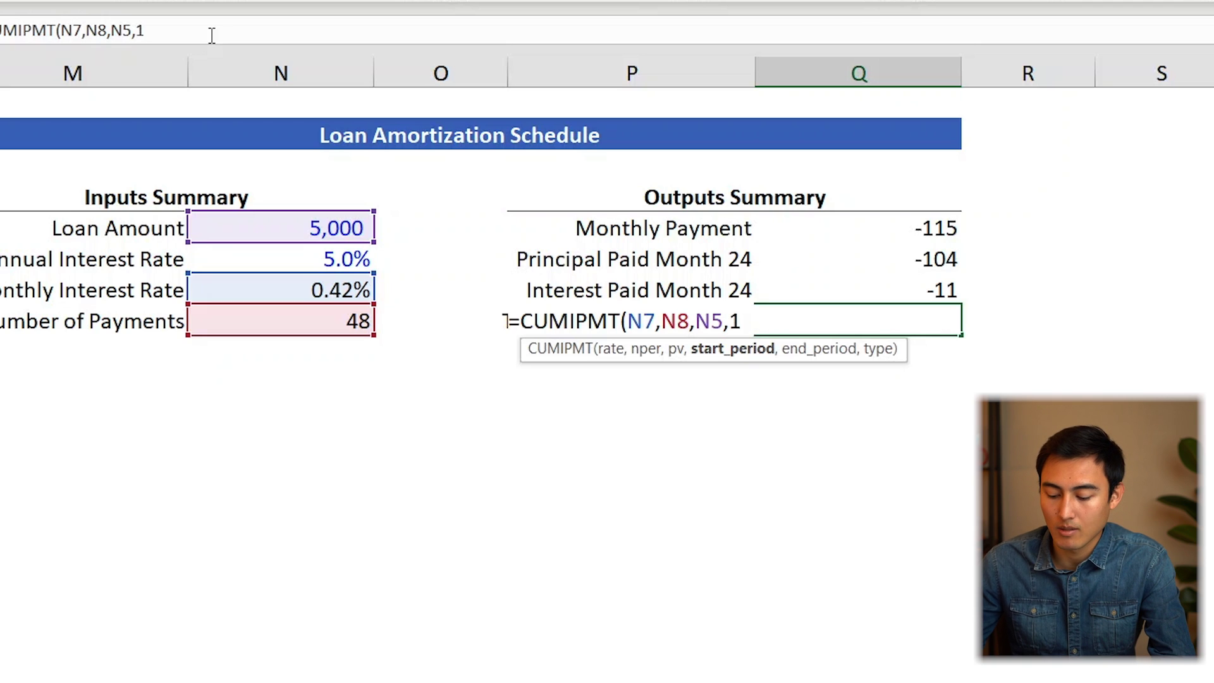
type(",48,")
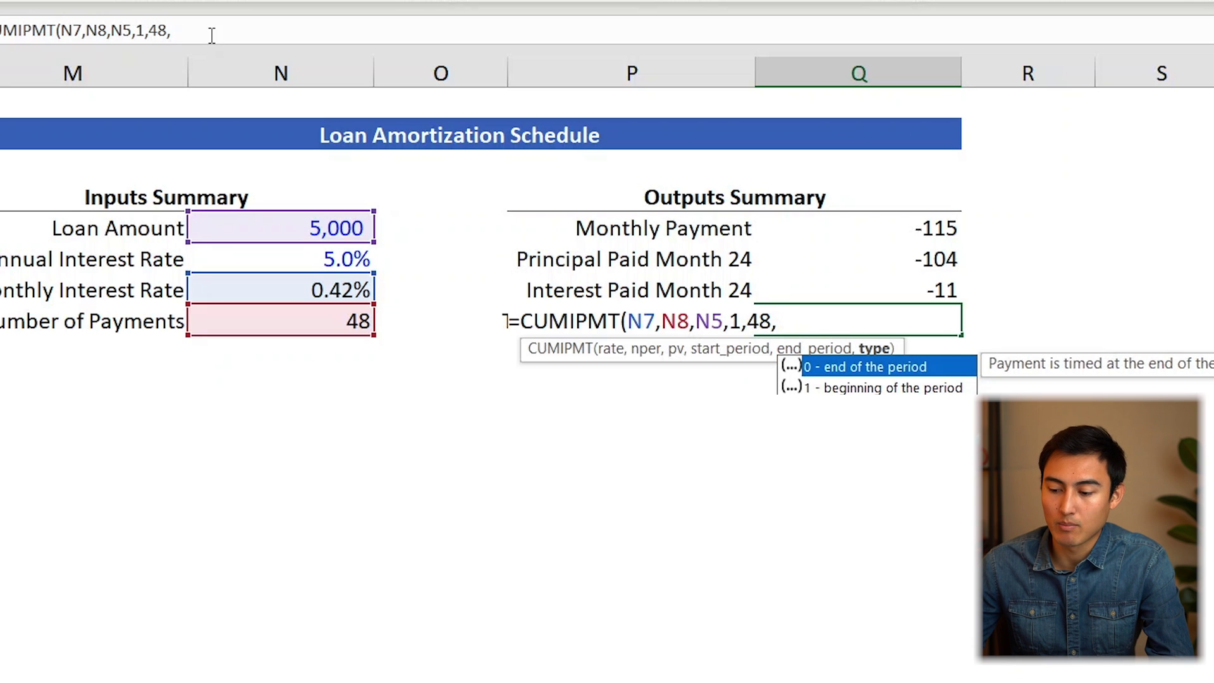
type("0)")
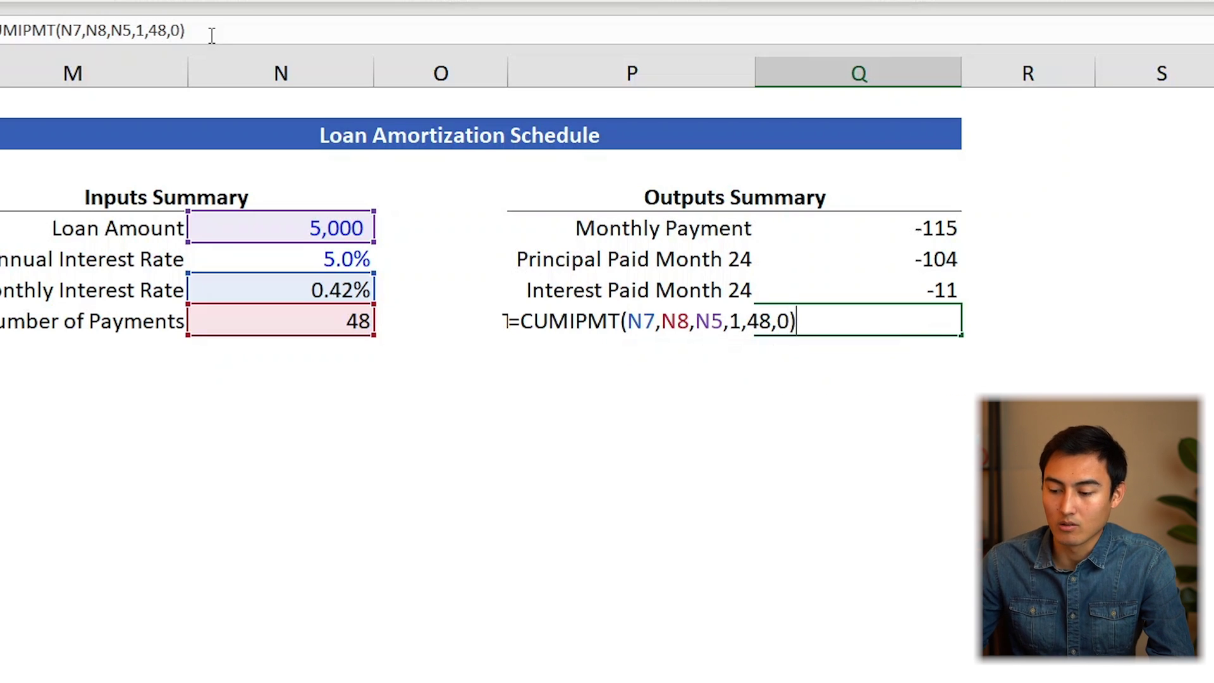
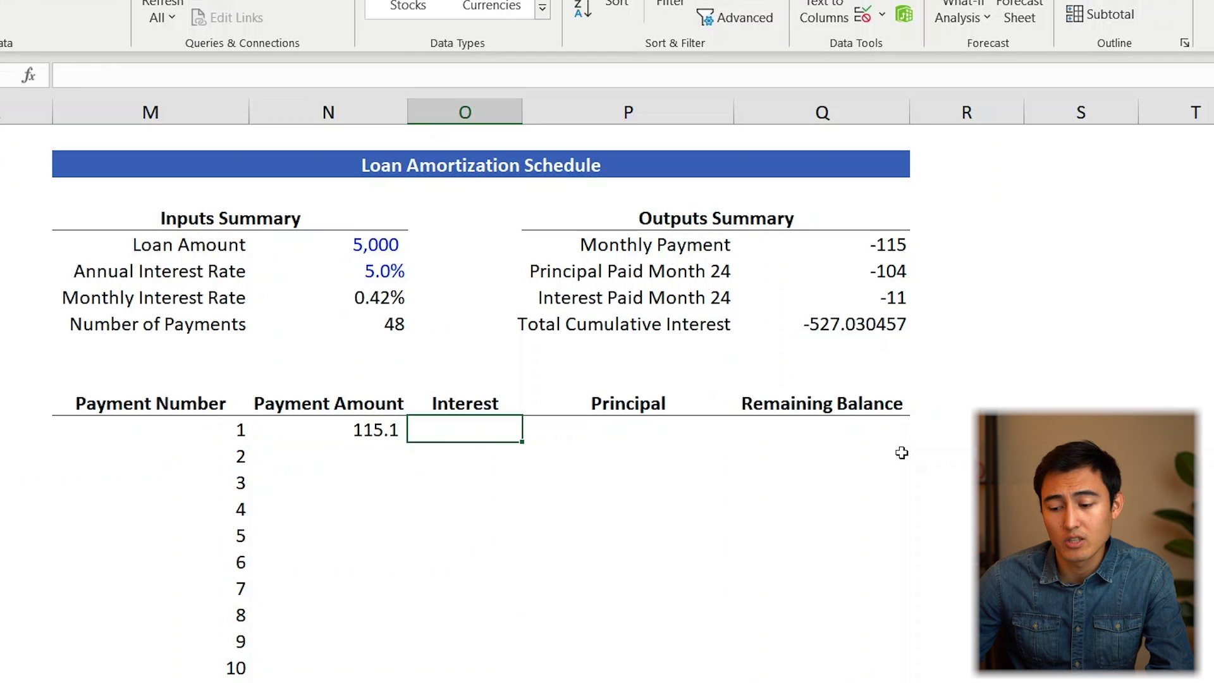
Step: Start the Interest formula for payment 1 in O12 with a reference to the monthly interest rate N7
type("=")
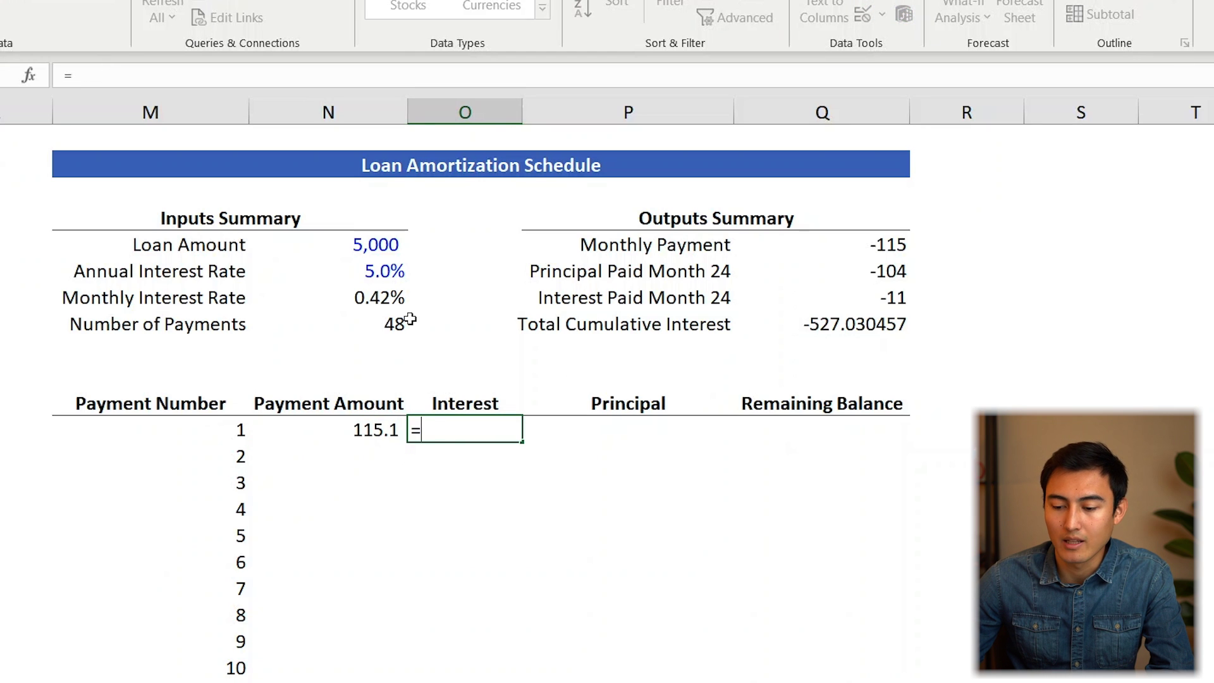
key("Up")
key("Up")
key("Up")
key("Up")
key("Up")
key("Left")
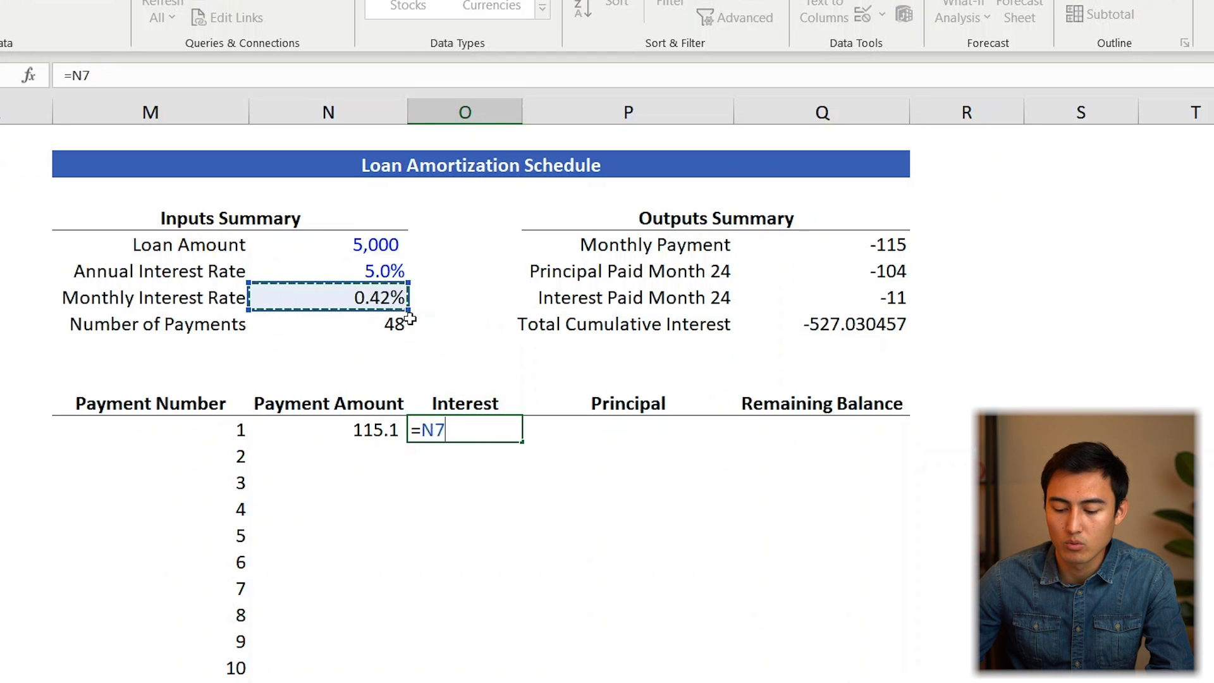
Step: Complete the payment 1 interest formula by multiplying the monthly rate by the loan amount N5
type("*")
key("Up")
key("Up")
key("Up")
key("Up")
key("Up")
key("Up")
key("Up")
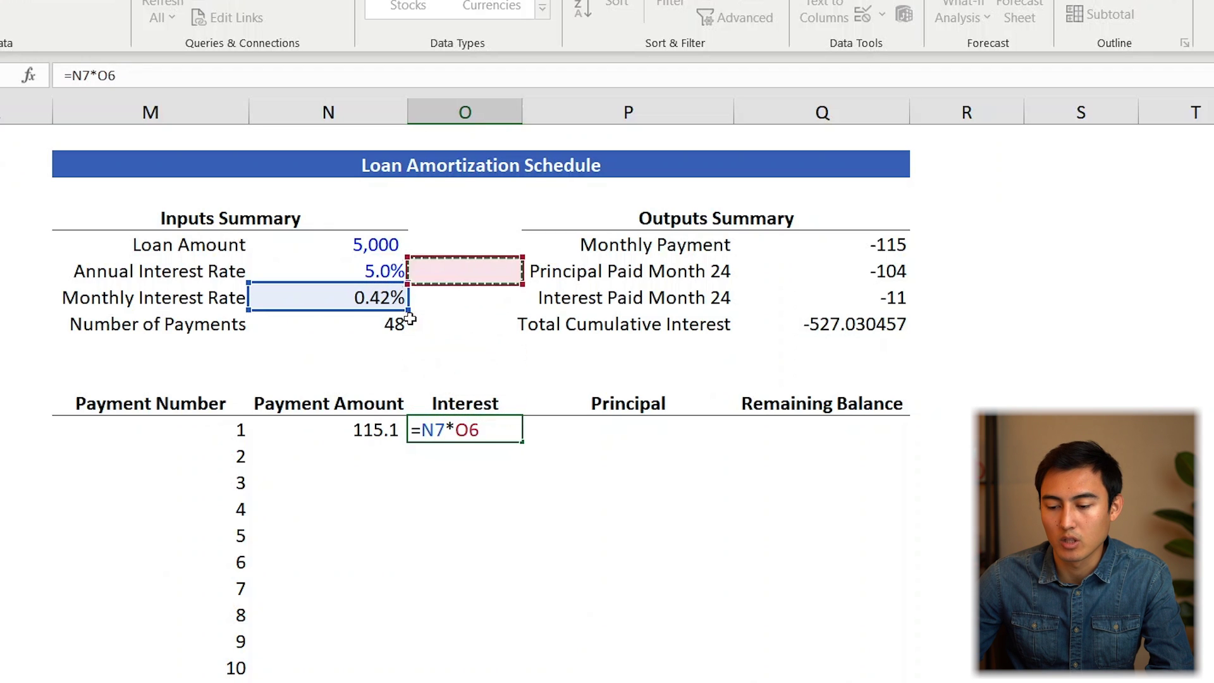
key("Return")
Step: Calculate the payment 1 principal in P12 as payment amount N12 minus interest O12
key("Up")
key("Right")
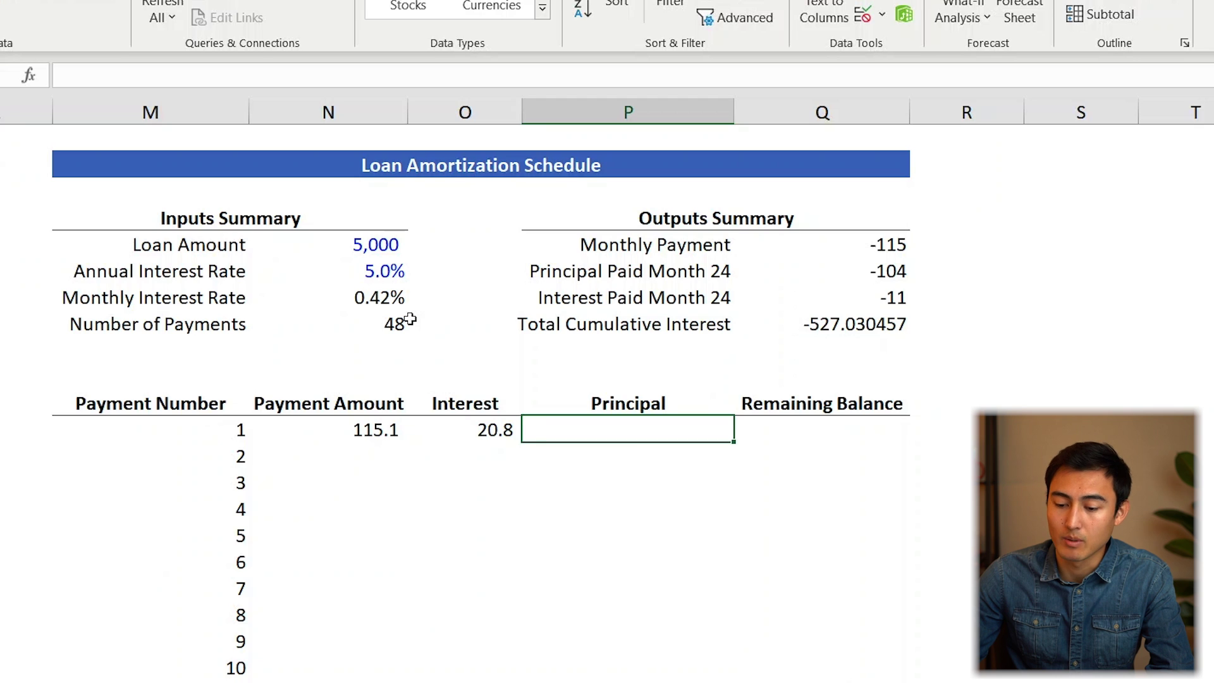
type("=")
key("Left")
key("Left")
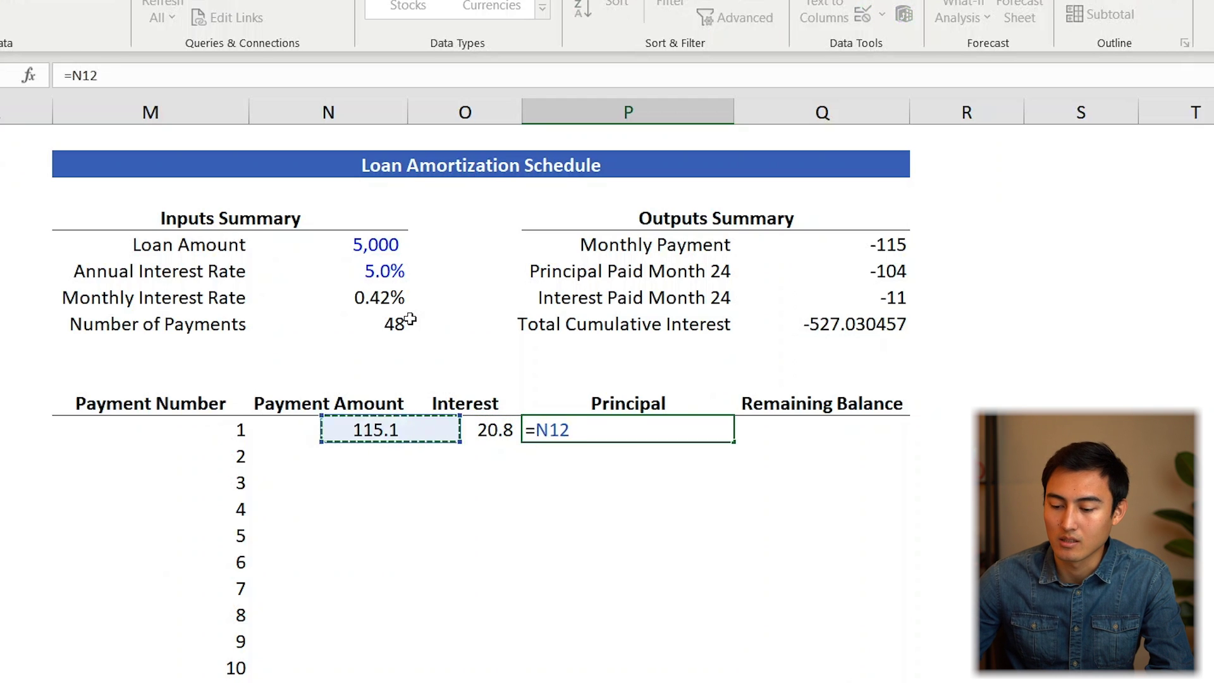
type("-")
key("Left")
key("Return")
Step: Calculate the remaining balance after payment 1 in Q12 as loan amount N5 minus principal P12
key("Up")
key("Right")
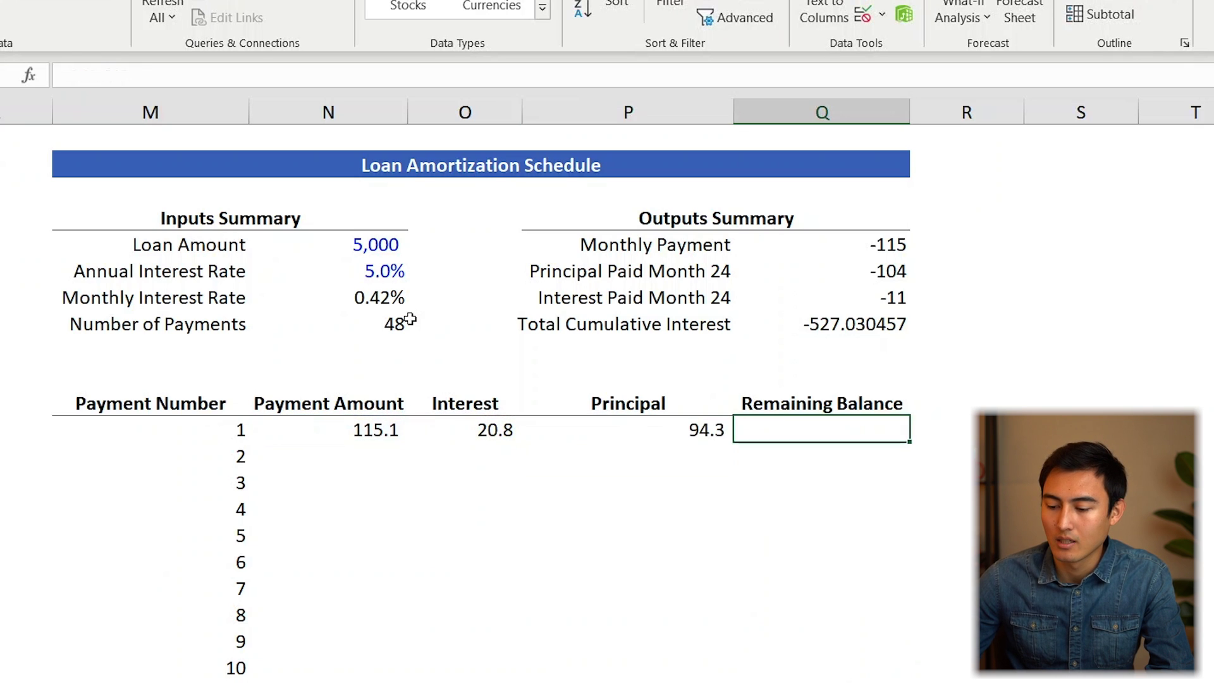
type("=")
key("Up")
key("Up")
key("Up")
key("Up")
key("Up")
key("Up")
key("Up")
key("Left")
key("Left")
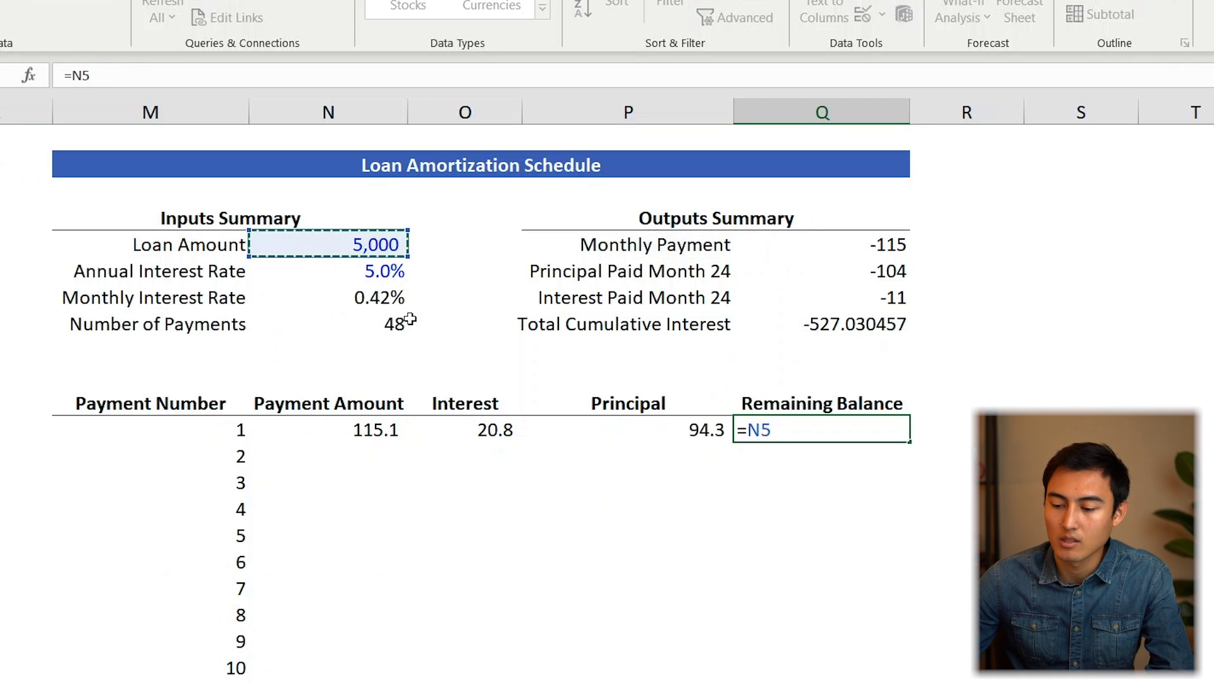
type("-")
key("Left")
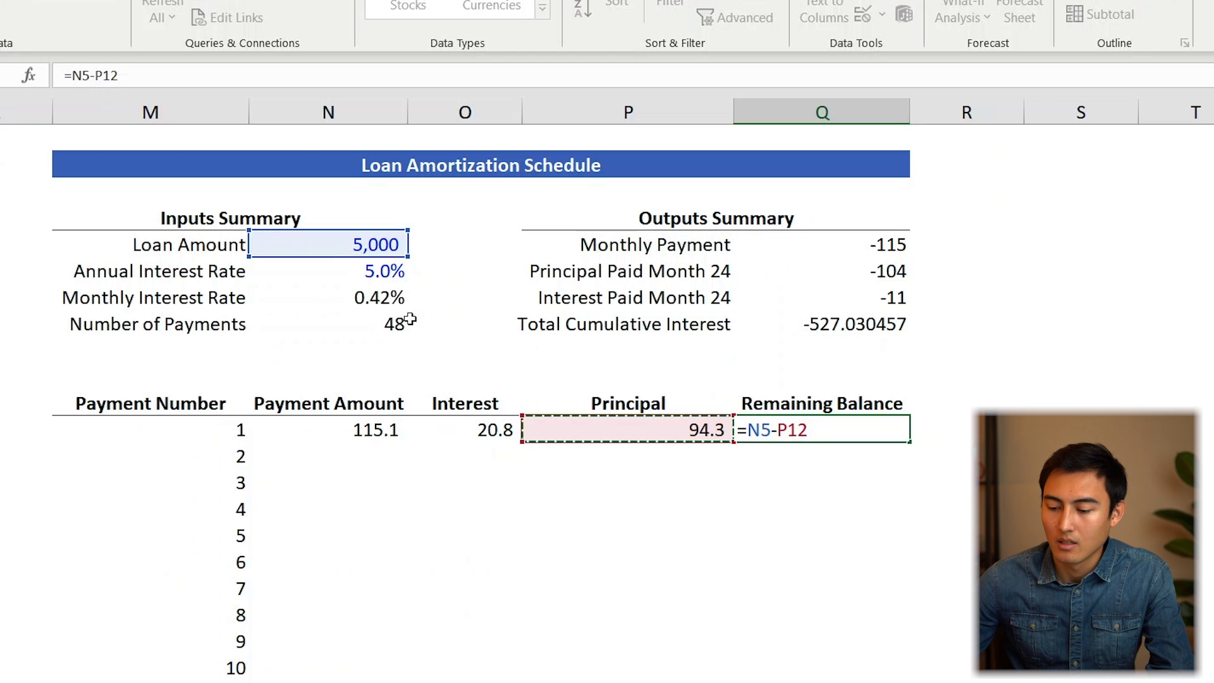
key("Return")
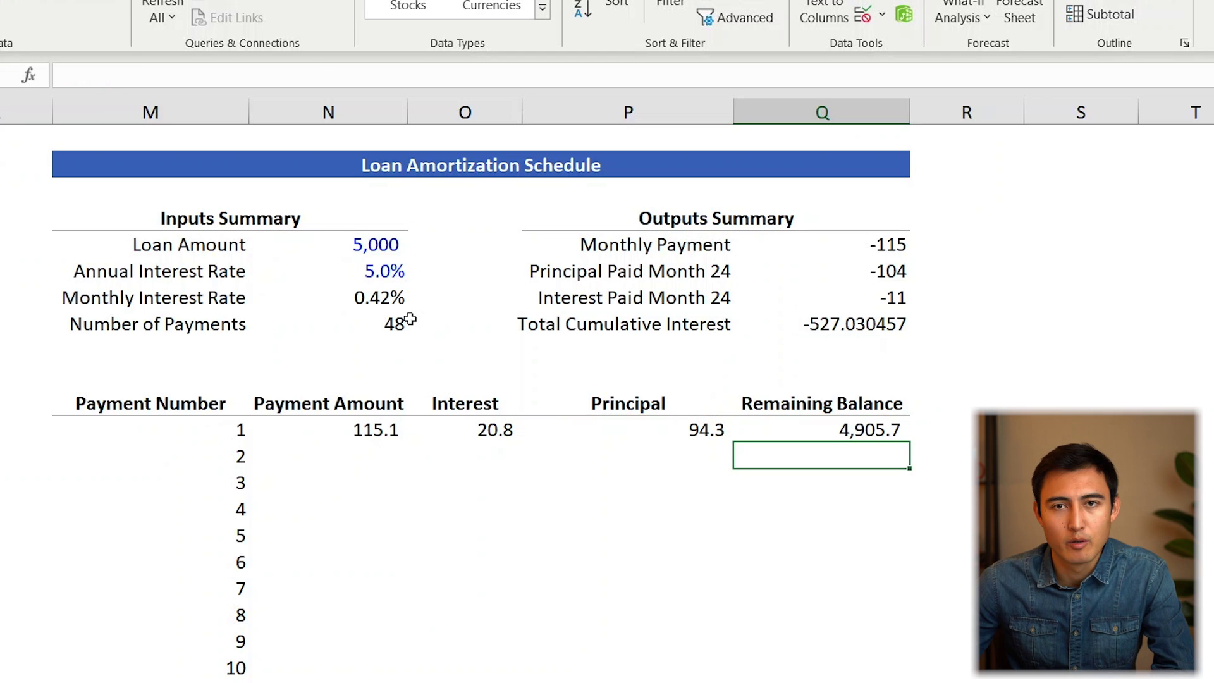
Step: Fill the payment amount formula from N12 down the column for all payment numbers and check the last row
key("Left")
key("Left")
key("Left")
key("Up")
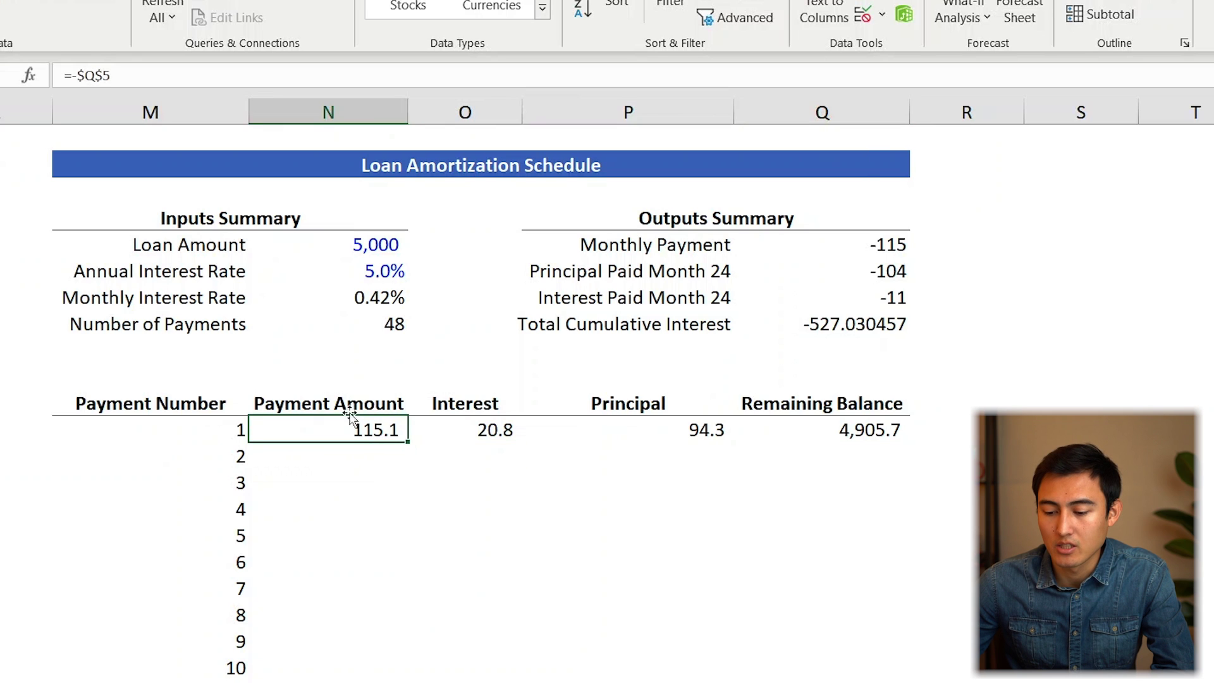
double_click(410, 442)
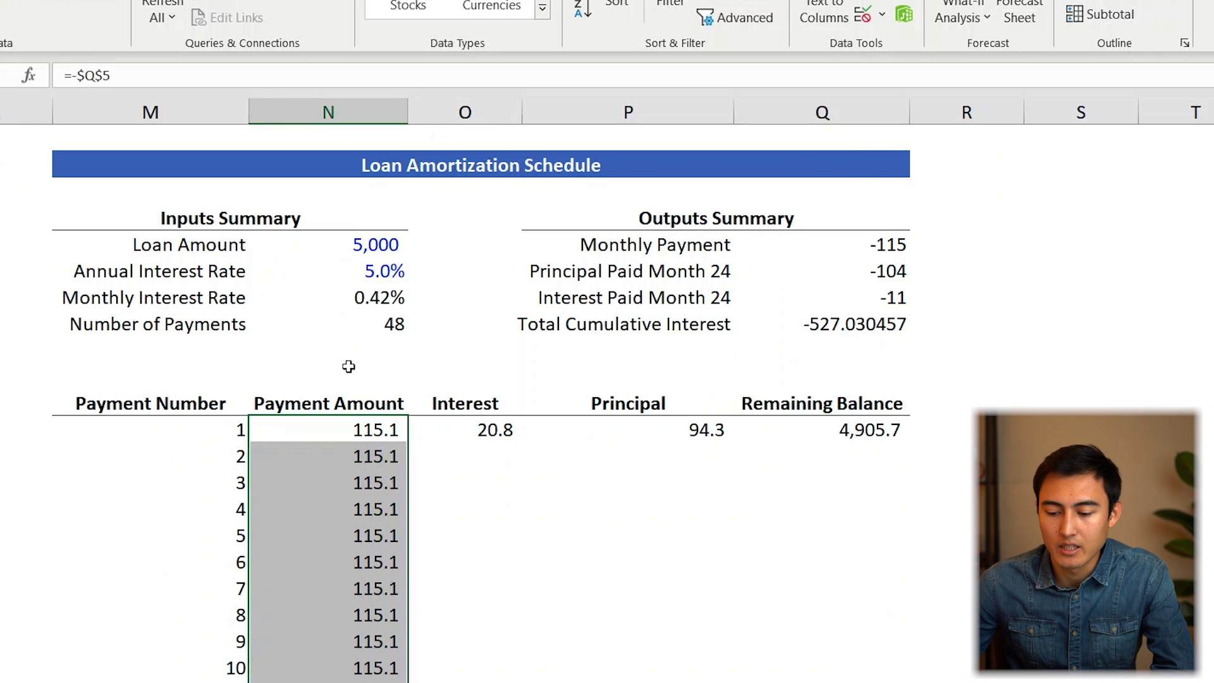
key("ctrl+Down")
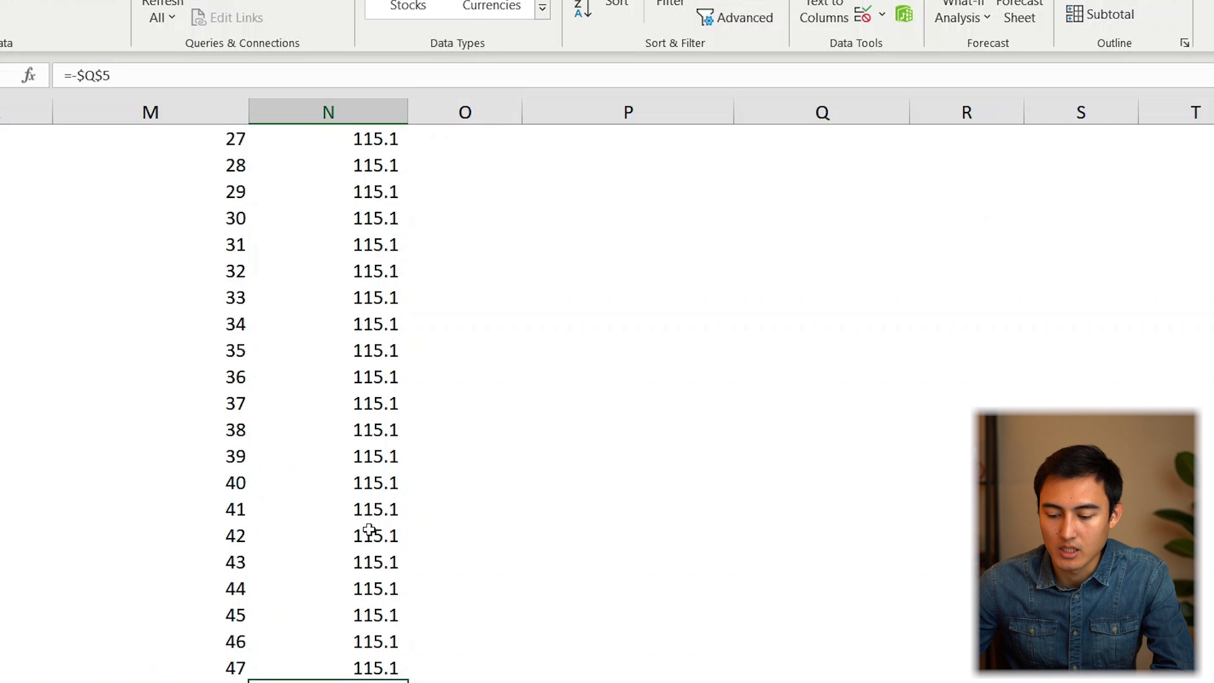
key("ctrl+Up")
key("ctrl+Up")
key("ctrl+Up")
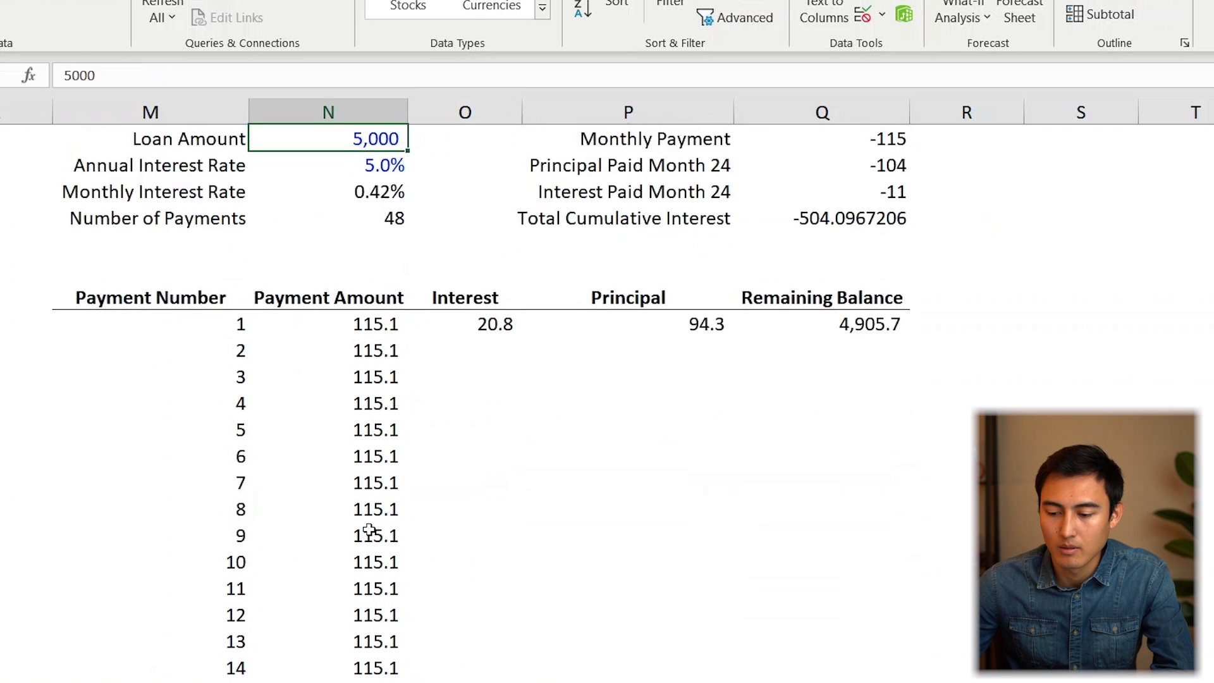
Step: Start the Interest formula for payment 2 in O13 with an absolute reference to the monthly rate, $N$7
left_click(480, 456)
type("=")
key("Left")
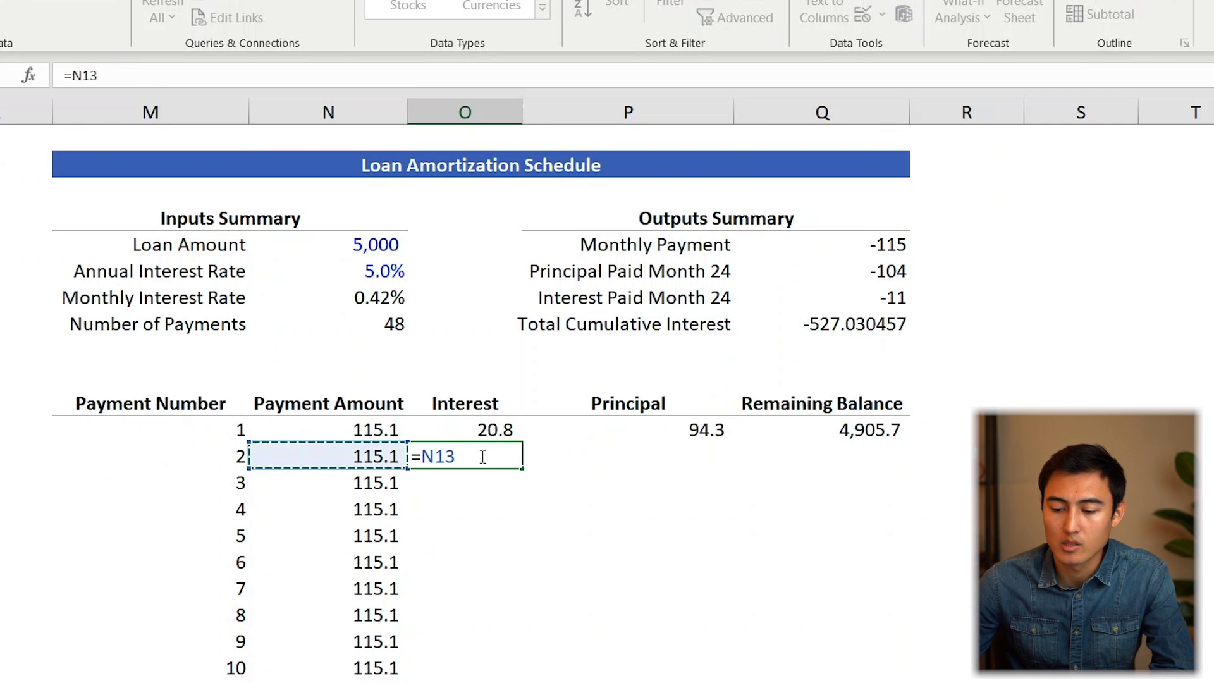
key("ctrl+Up")
key("ctrl+Up")
key("Up")
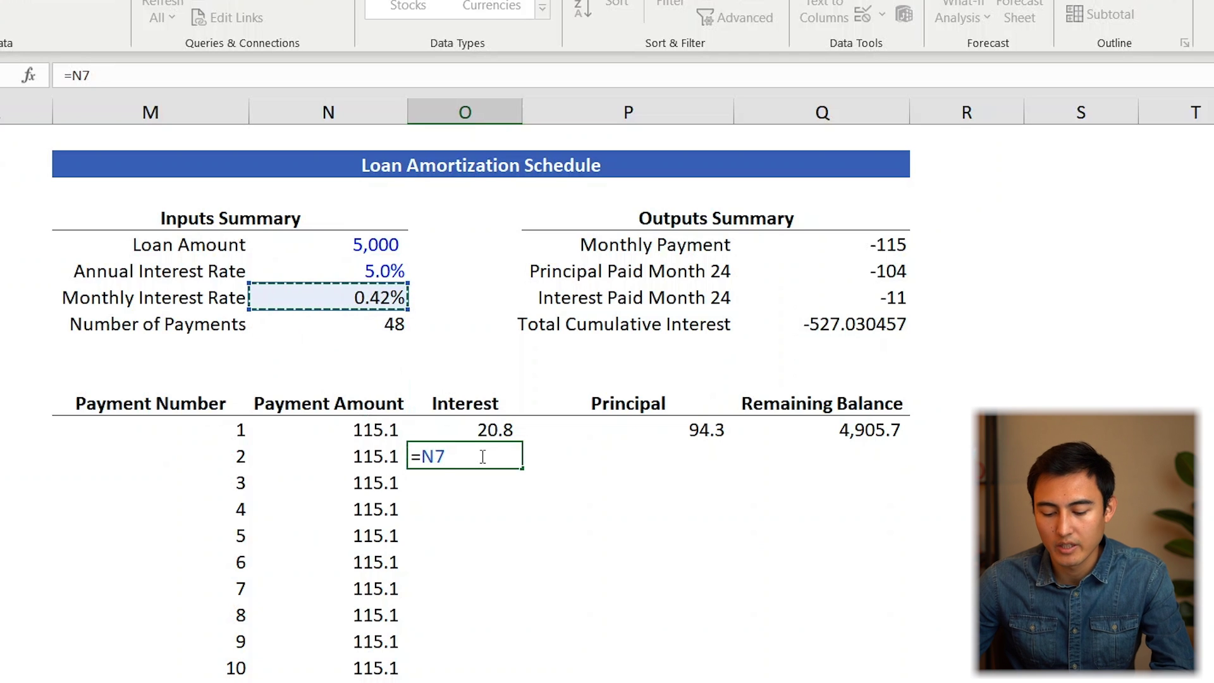
key("F4")
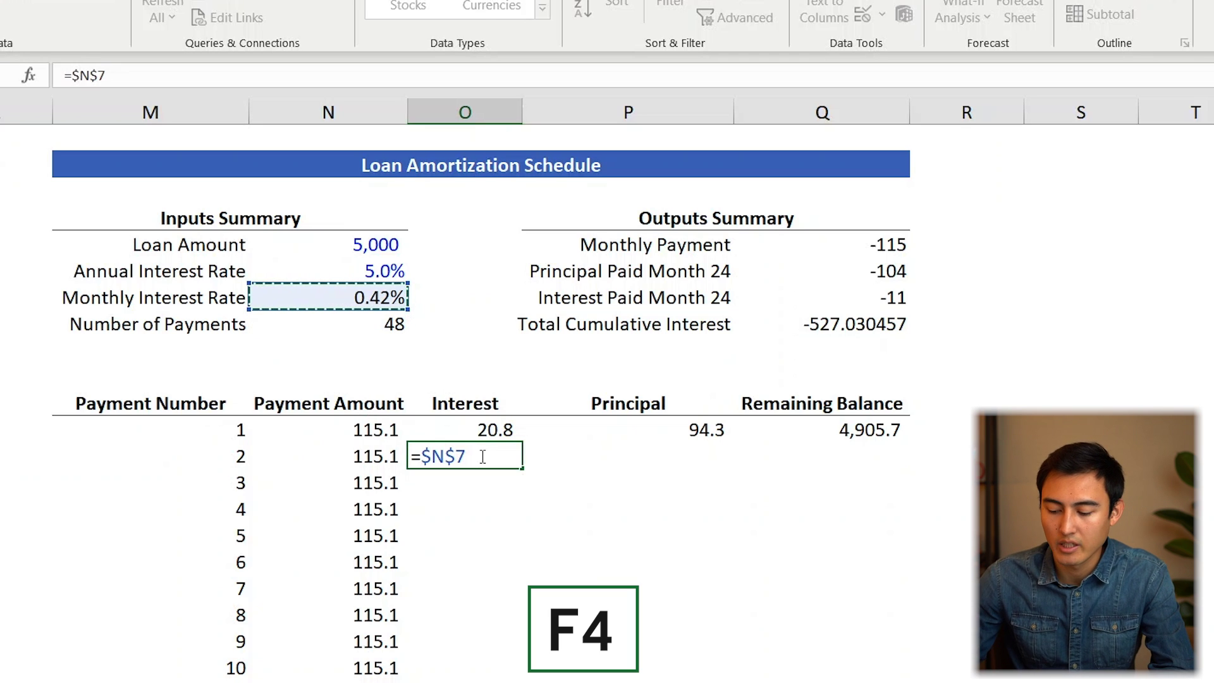
Step: Complete the payment 2 interest formula by multiplying the rate by the previous remaining balance Q12, and go to Principal cell P13
type("*")
key("Right")
key("Right")
key("Right")
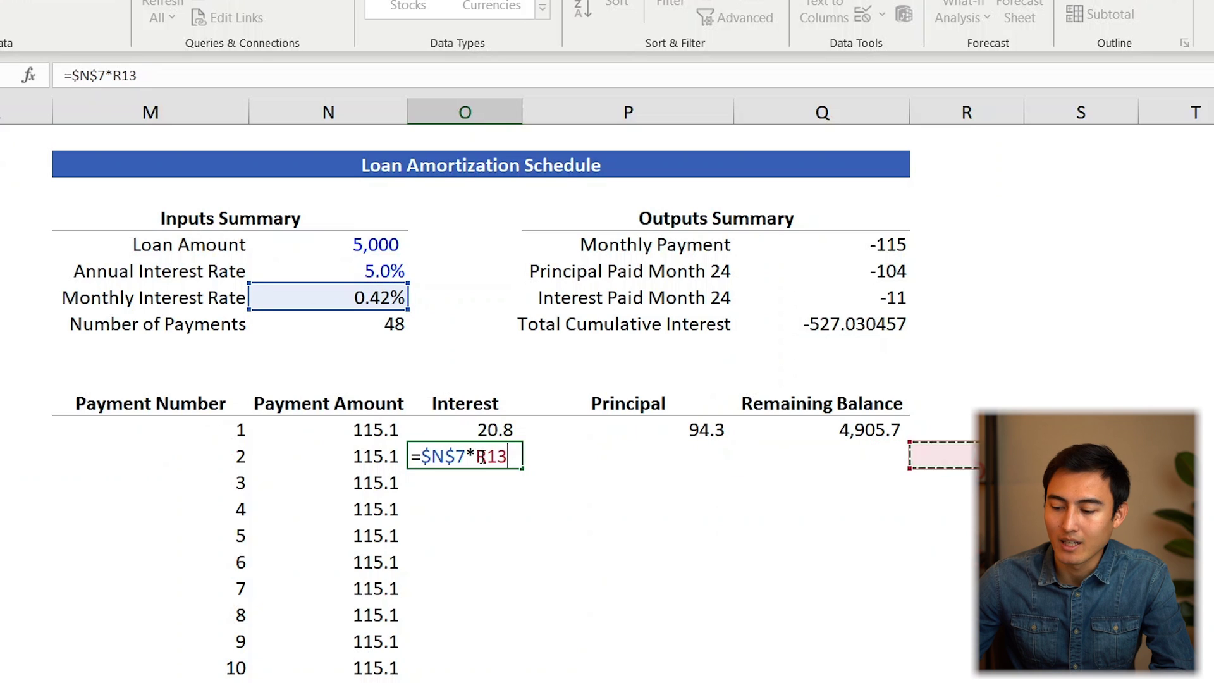
key("Left")
key("Up")
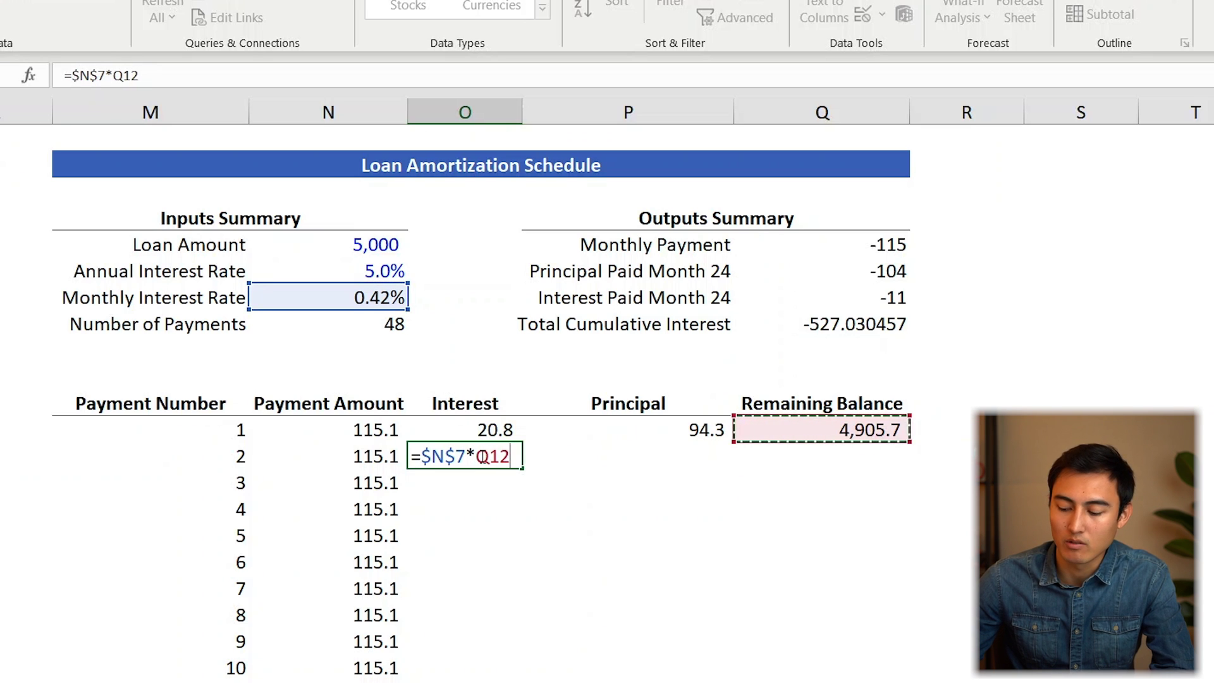
key("Return")
key("Up")
key("Right")
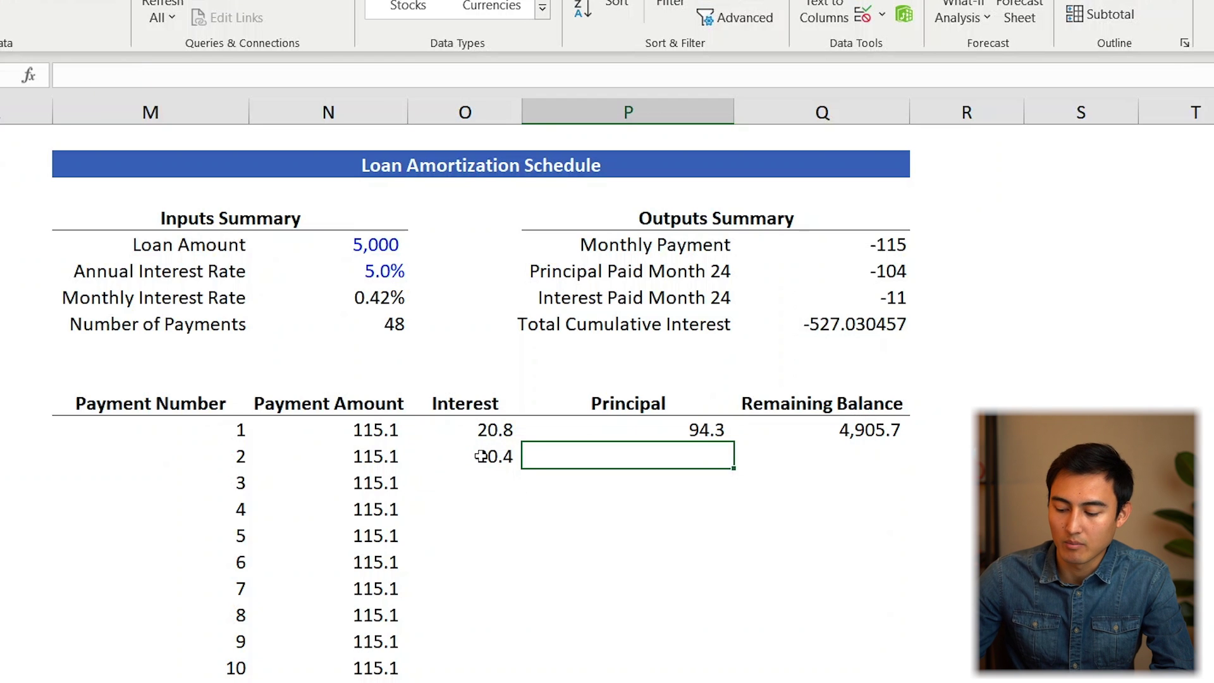
Step: Calculate the payment 2 principal in P13 as payment amount N13 minus interest O13, and go to Remaining Balance cell Q13
type("=")
key("Left")
key("Left")
type("-")
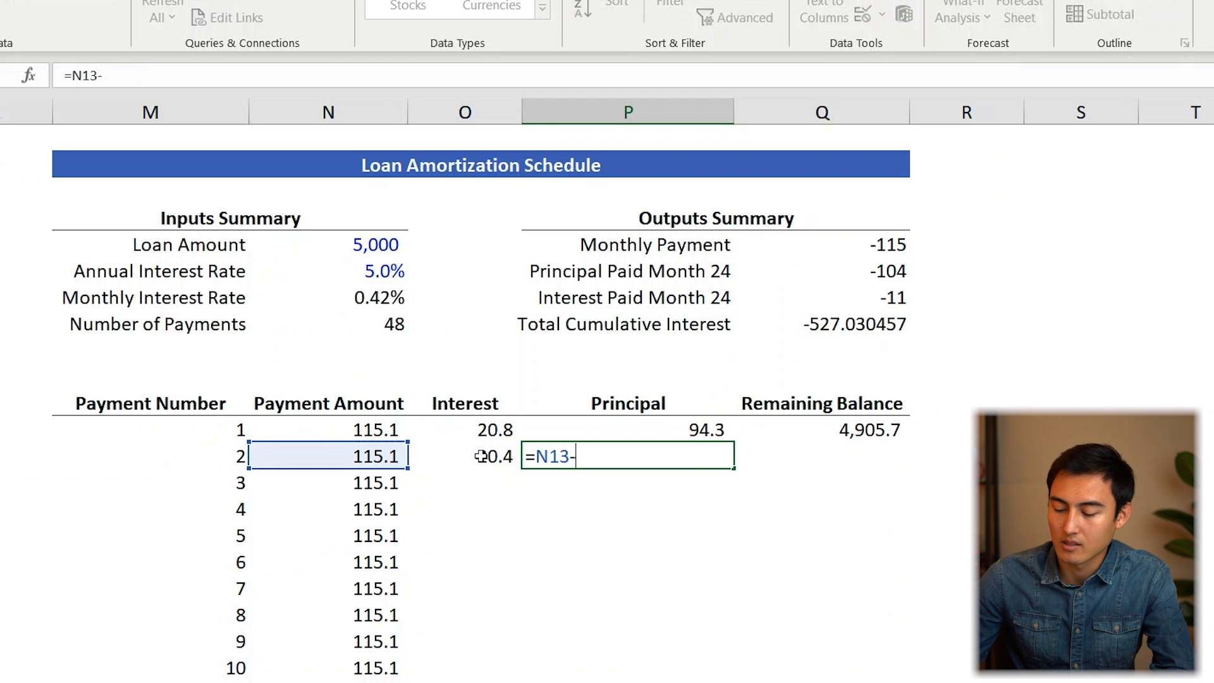
key("Left")
key("Return")
key("Up")
key("Right")
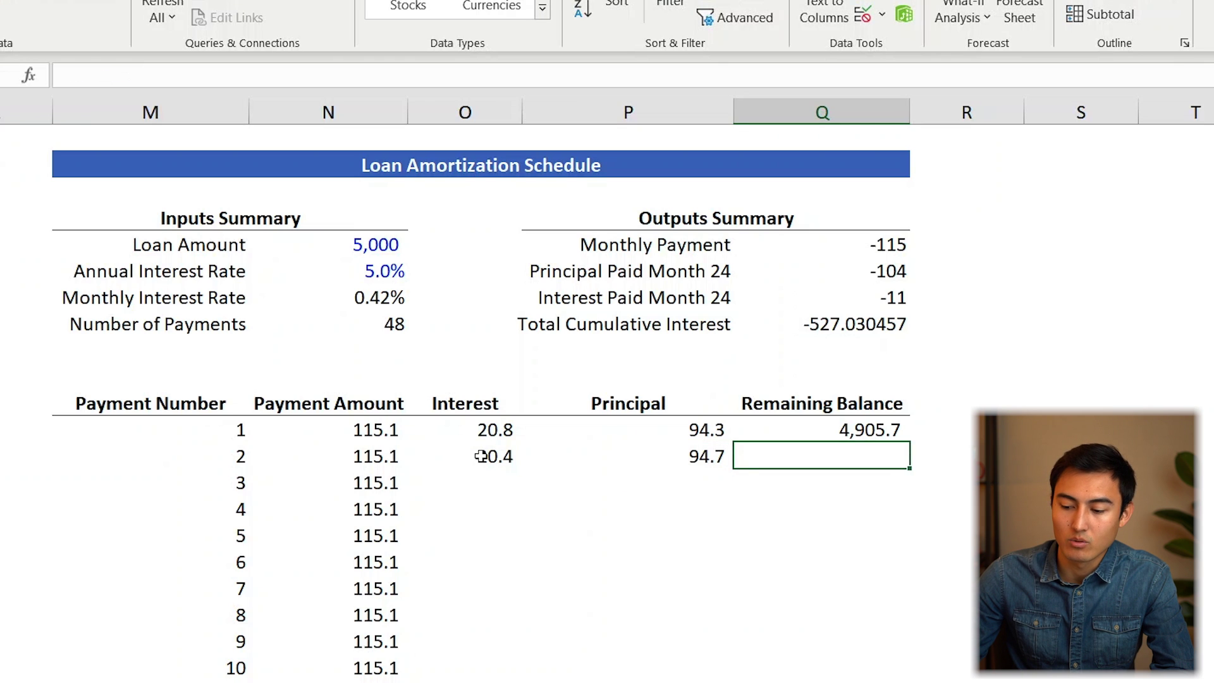
Step: Calculate the remaining balance after payment 2 in Q13 as previous balance Q12 minus principal P13
type("=")
key("Up")
type("-")
key("Left")
key("Return")
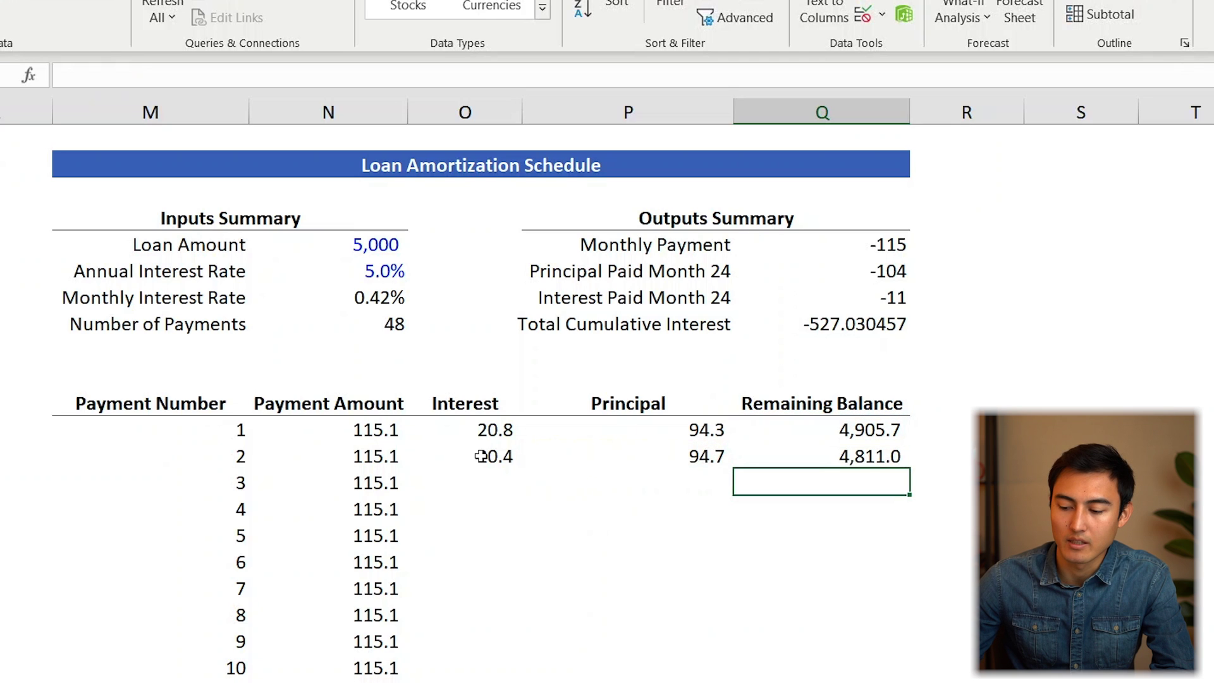
Step: Fill the payment 2 Interest, Principal and Remaining Balance formulas from O13:Q13 down the schedule and check the end of the balance column
key("Left")
key("Left")
key("Up")
key("shift+Right")
key("shift+Right")
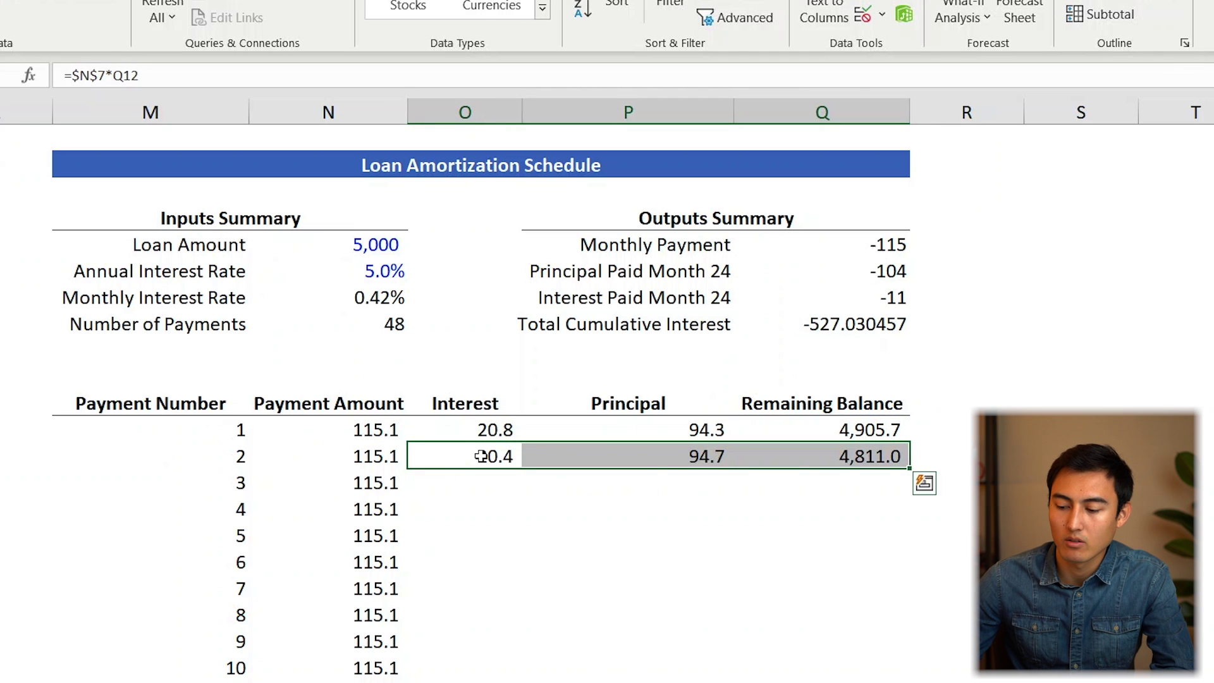
double_click(909, 470)
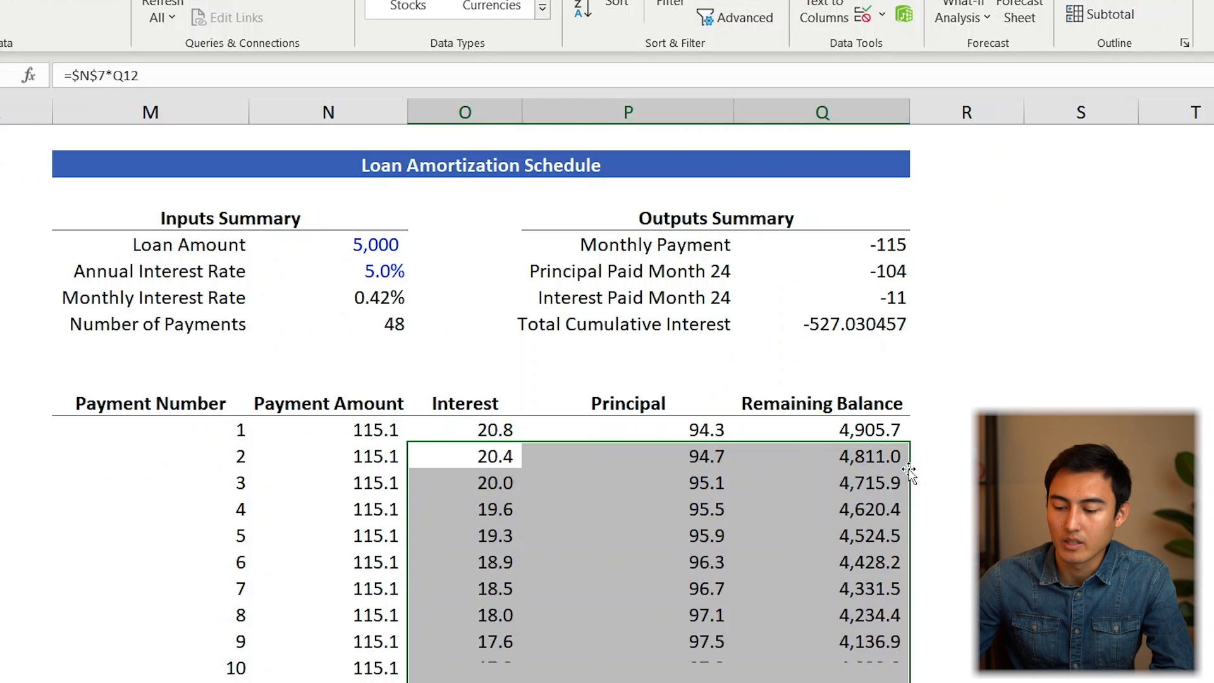
left_click(740, 530)
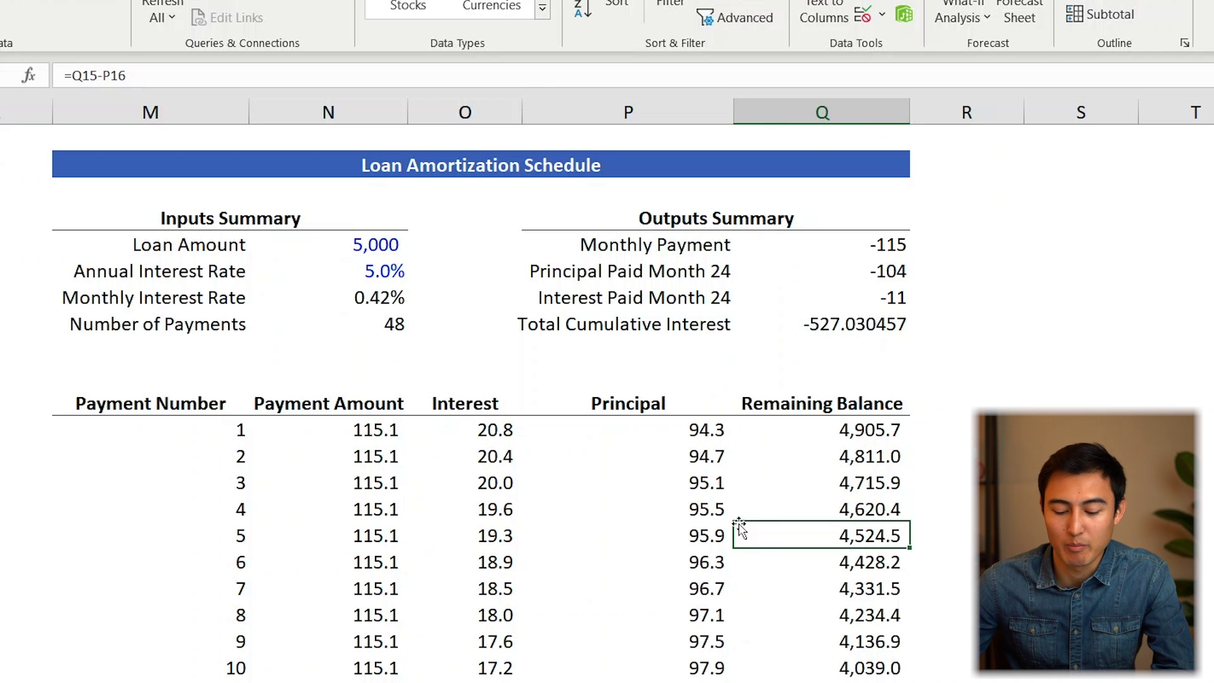
key("ctrl+Down")
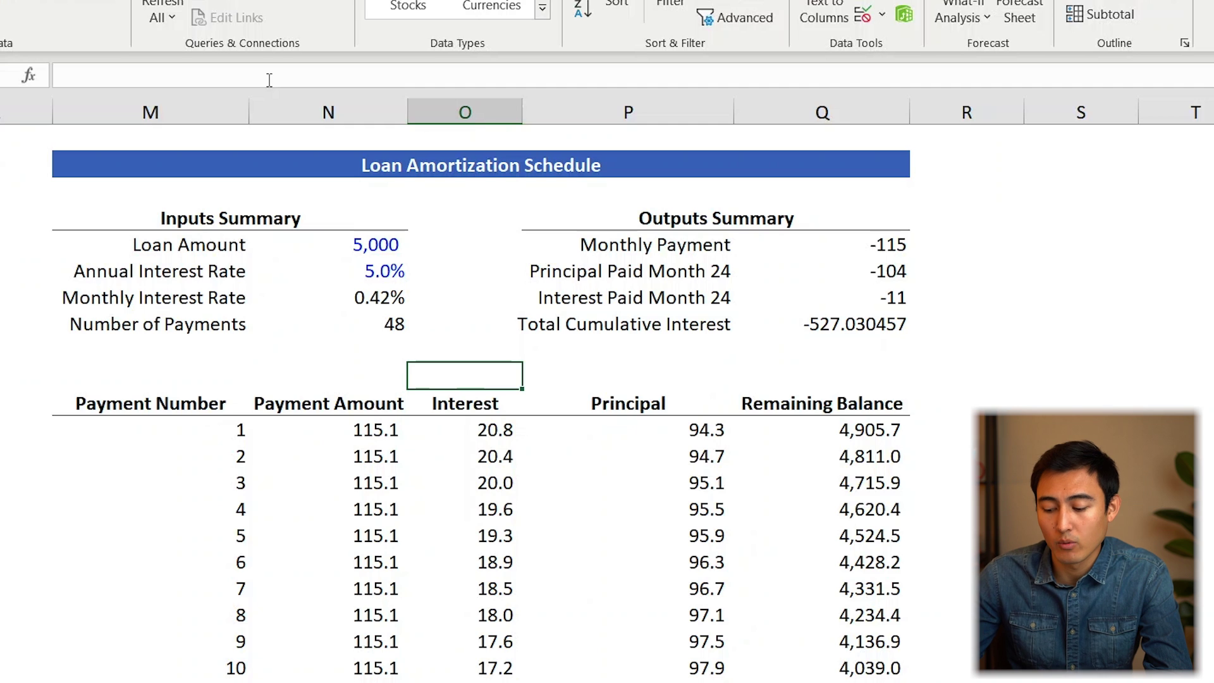
Step: Total the whole Interest column from O12 down with a SUM formula in O10, above the Interest header
type("=SUM(")
key("Down")
key("Down")
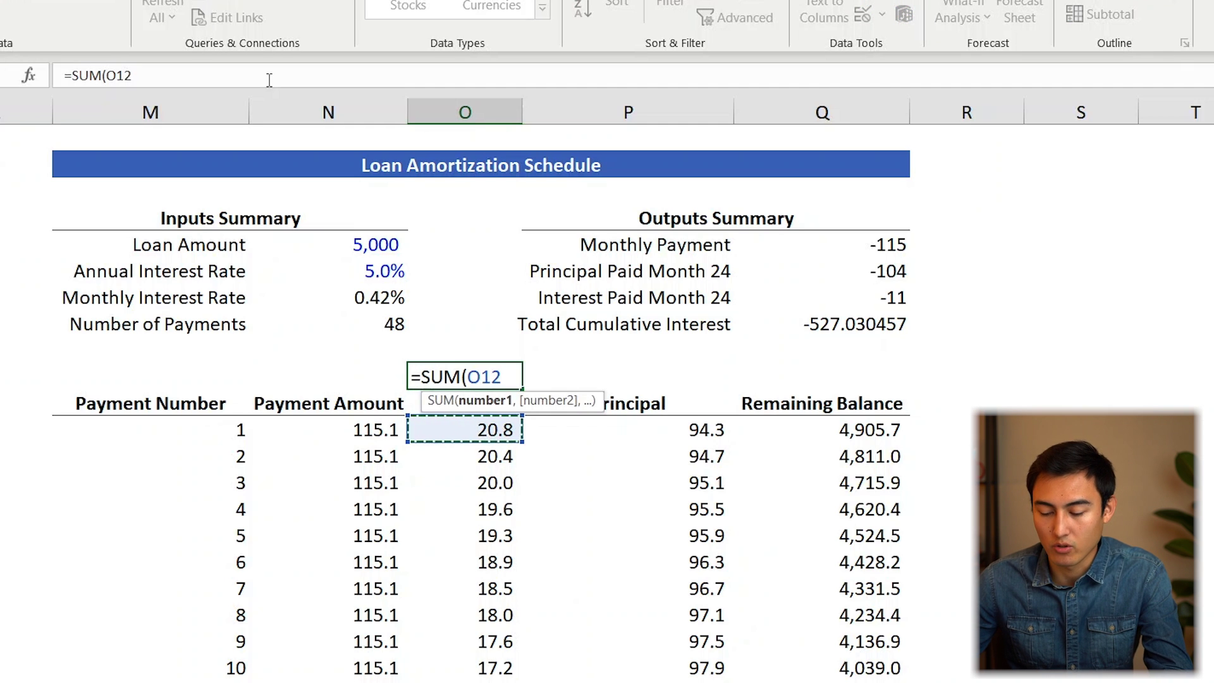
key("ctrl+shift+Down")
key("Return")
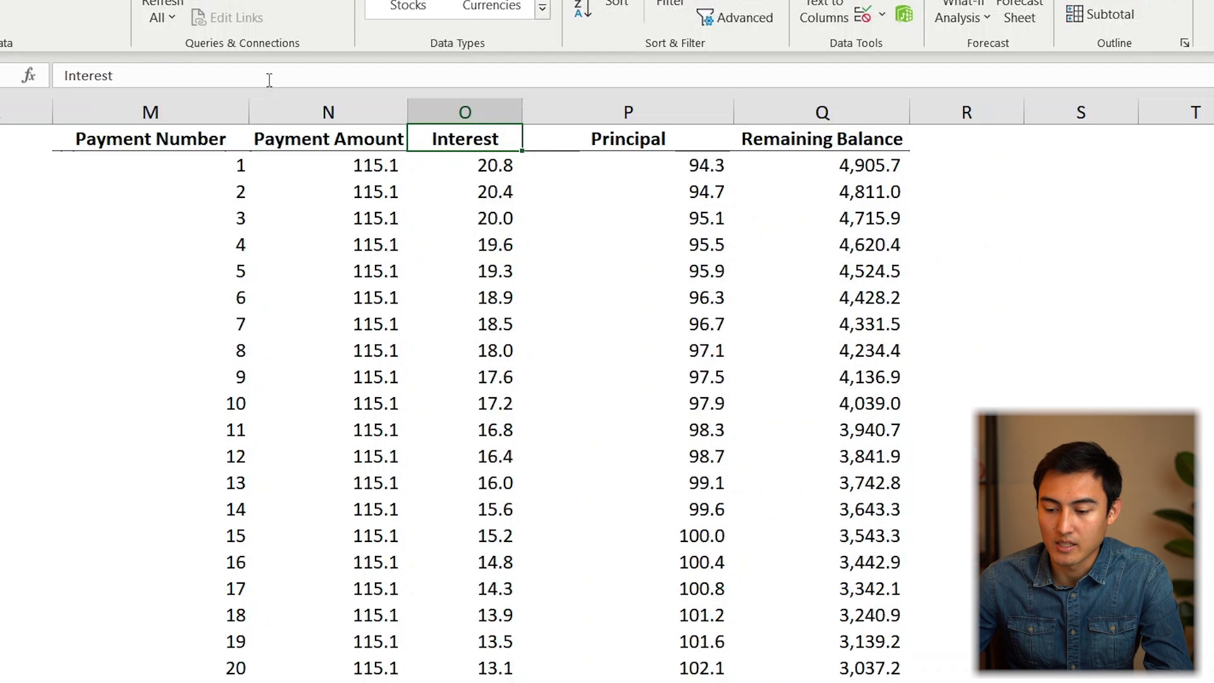
Step: Compare the Interest column total above the schedule with the CUMIPMT result for Total Cumulative Interest in Q8
key("Up")
key("Up")
key("Up")
key("Up")
key("Up")
key("Right")
key("Right")
key("Down")
key("Down")
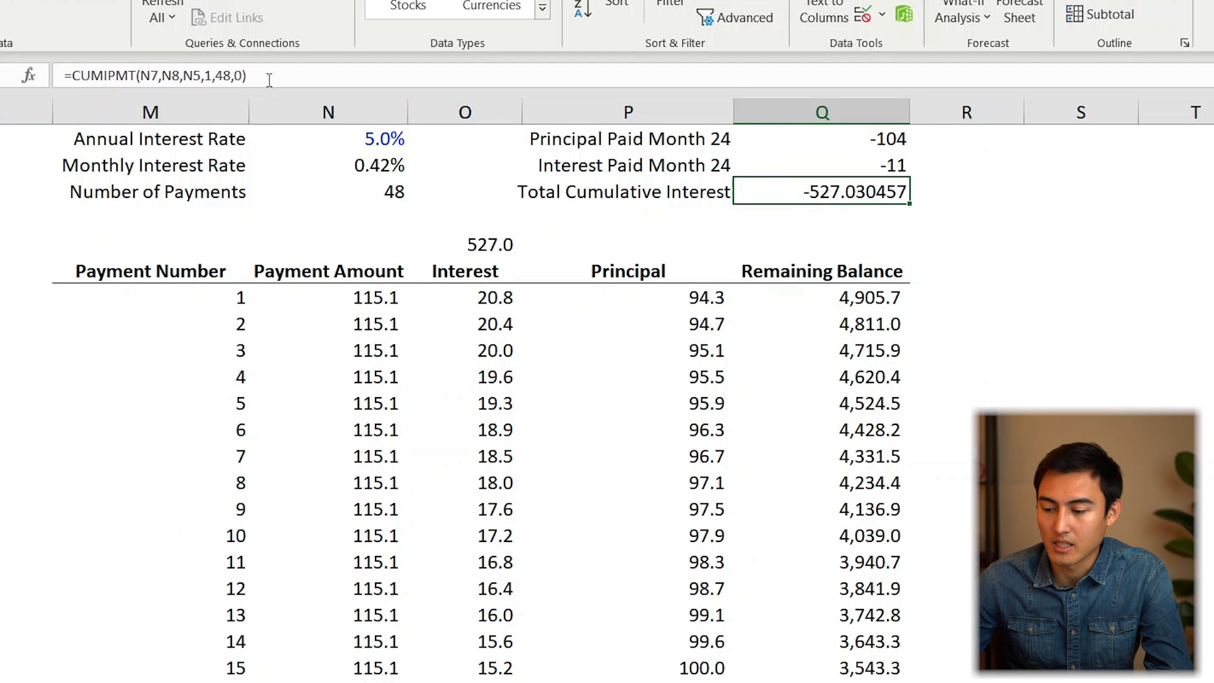
key("Left")
key("Left")
key("Down")
key("Right")
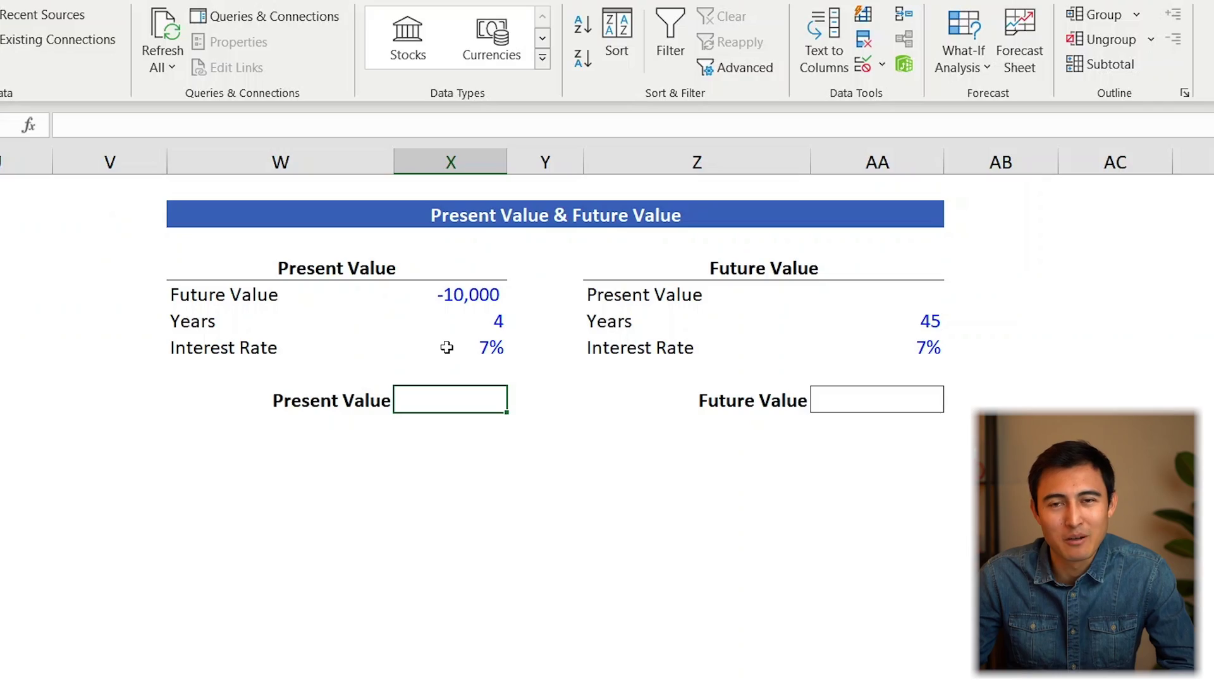
Step: Start a PV formula in Present Value cell X9 with interest rate X7 as the rate and years X6 as the number of periods
type("=pv")
key("Tab")
key("Up")
key("Up")
type(",")
key("Up")
key("Up")
key("Up")
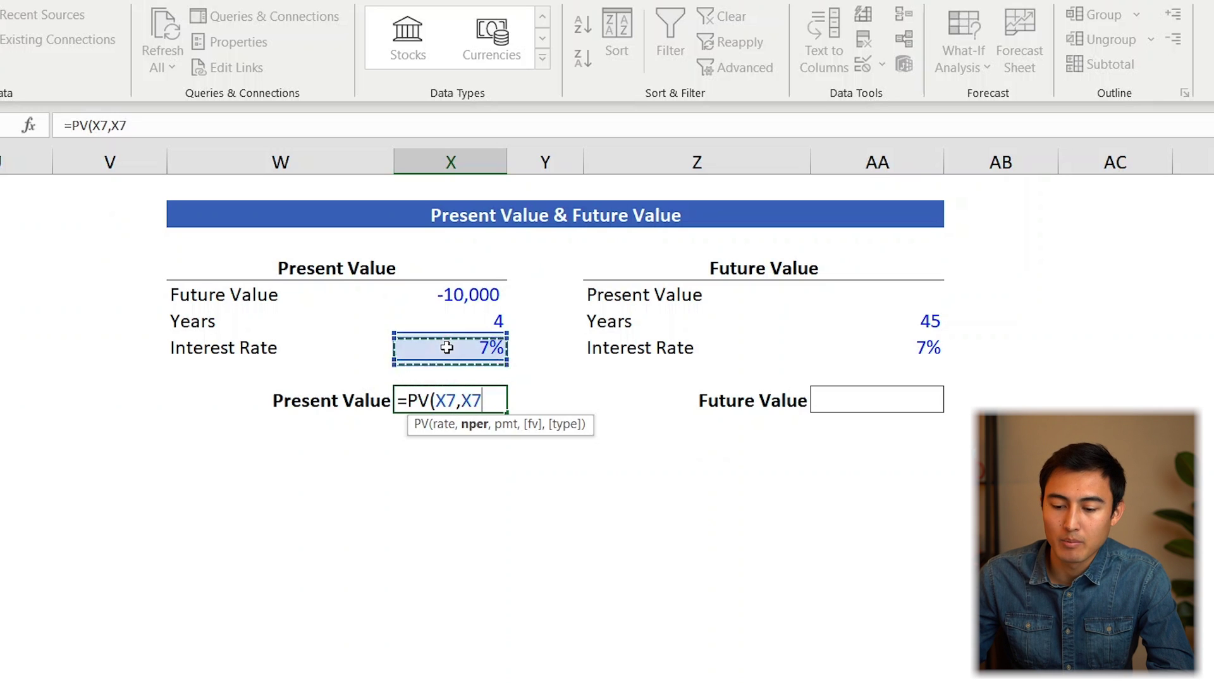
type(",")
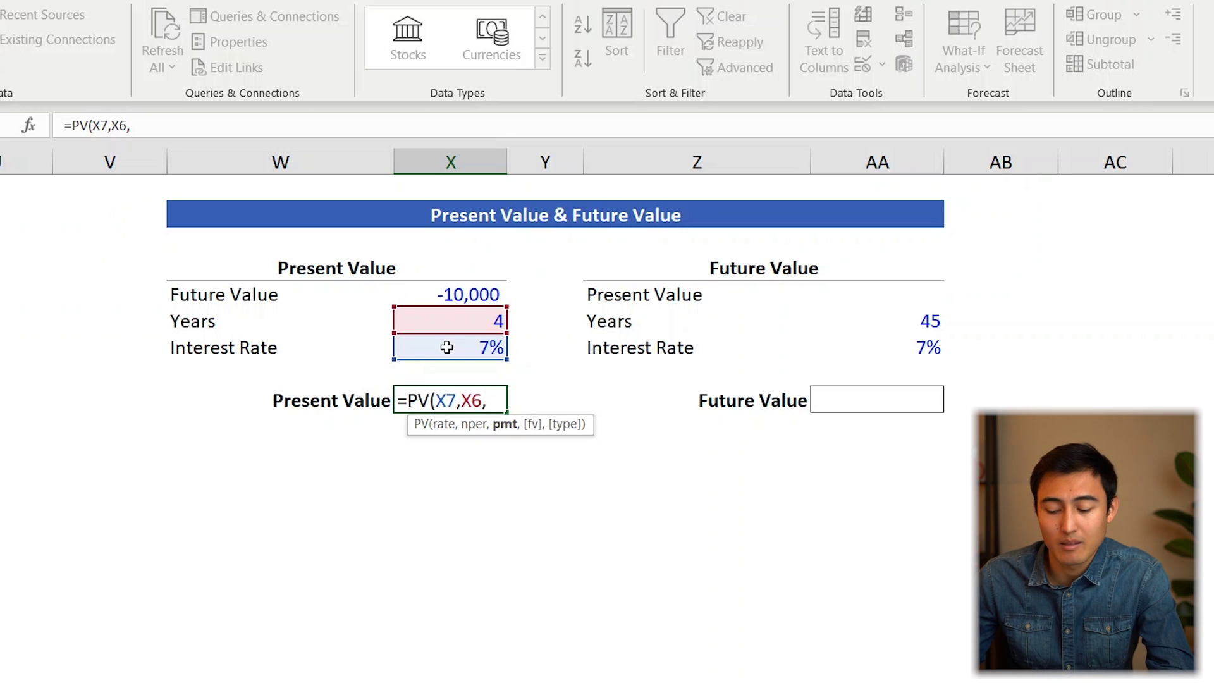
Step: Complete the PV formula with a payment of 0 and the future value from X5
type("0,")
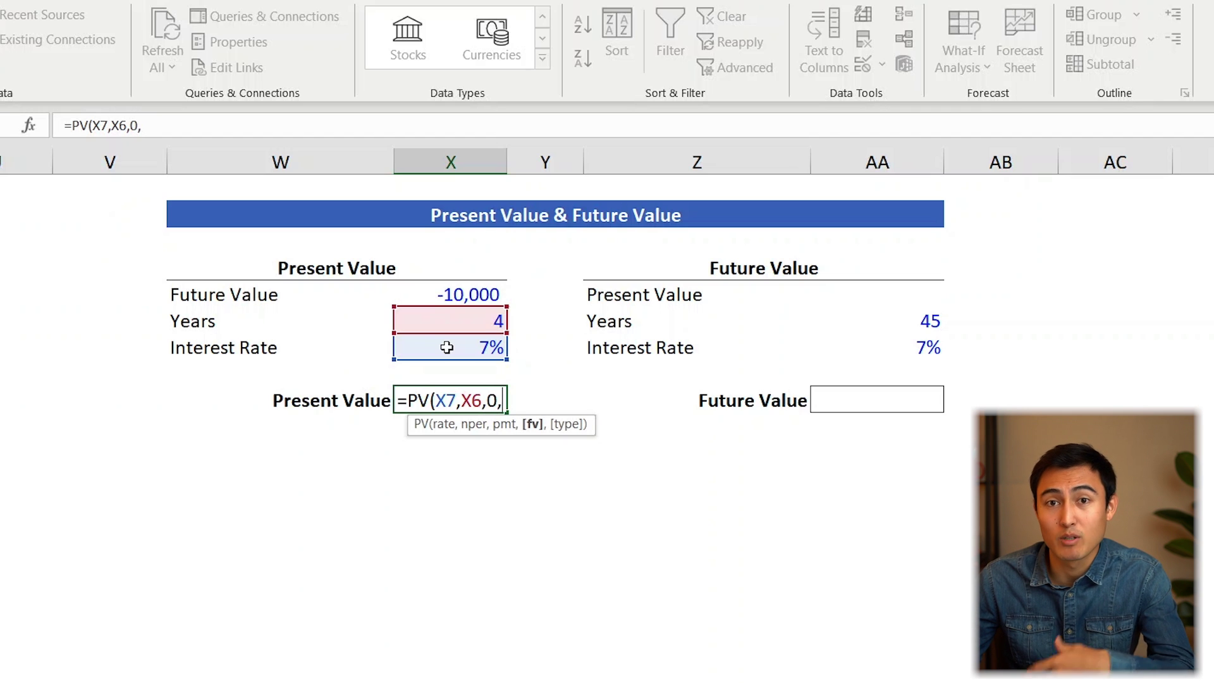
key("Up")
key("Up")
key("Up")
key("Up")
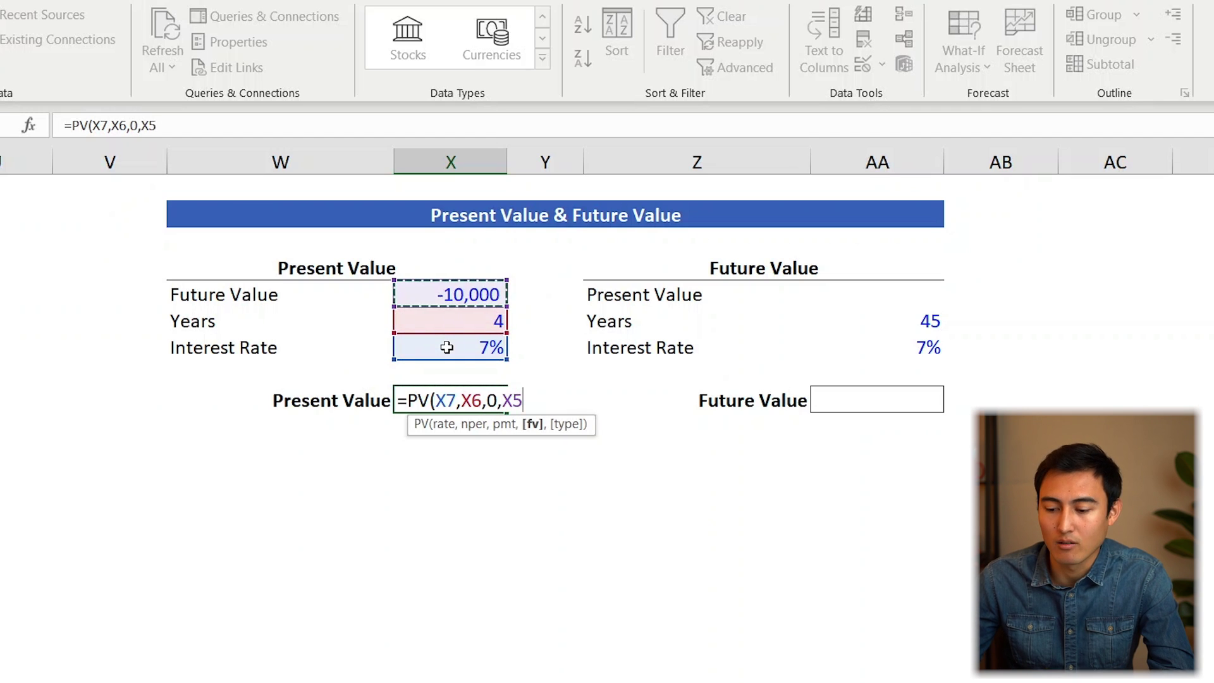
key("Return")
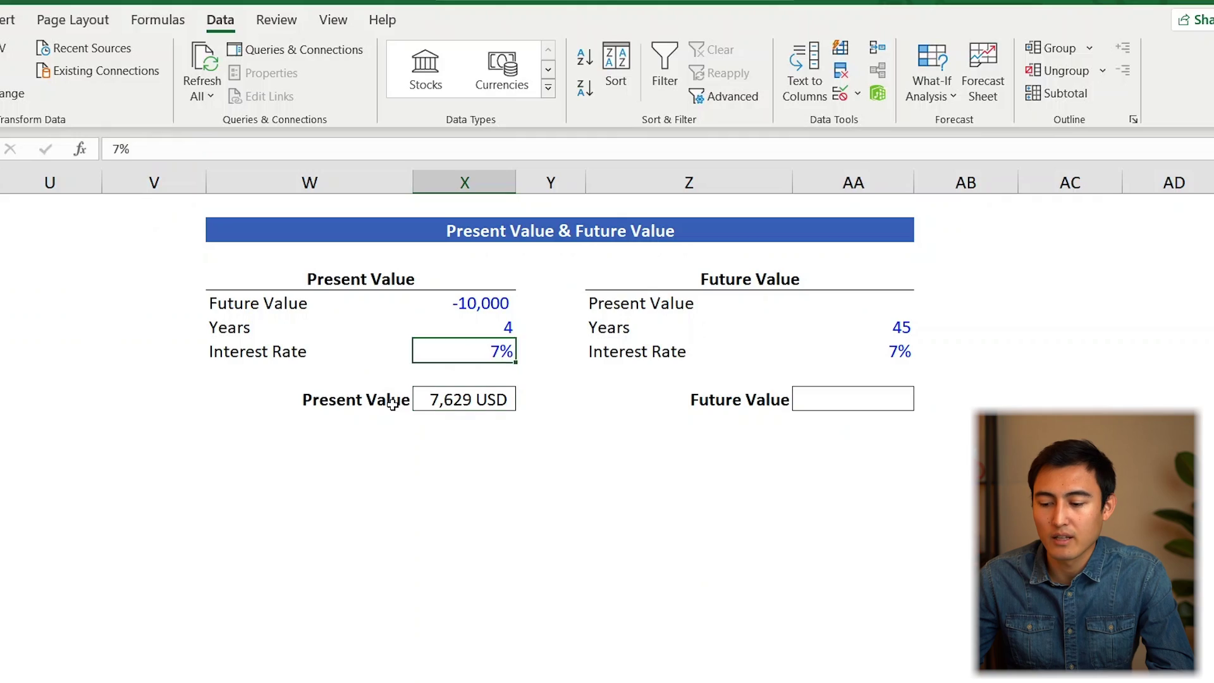
Step: Link the Present Value input AA5 of the Future Value section to the negative of the present value result in X9
key("Up")
key("Right")
key("Right")
key("Right")
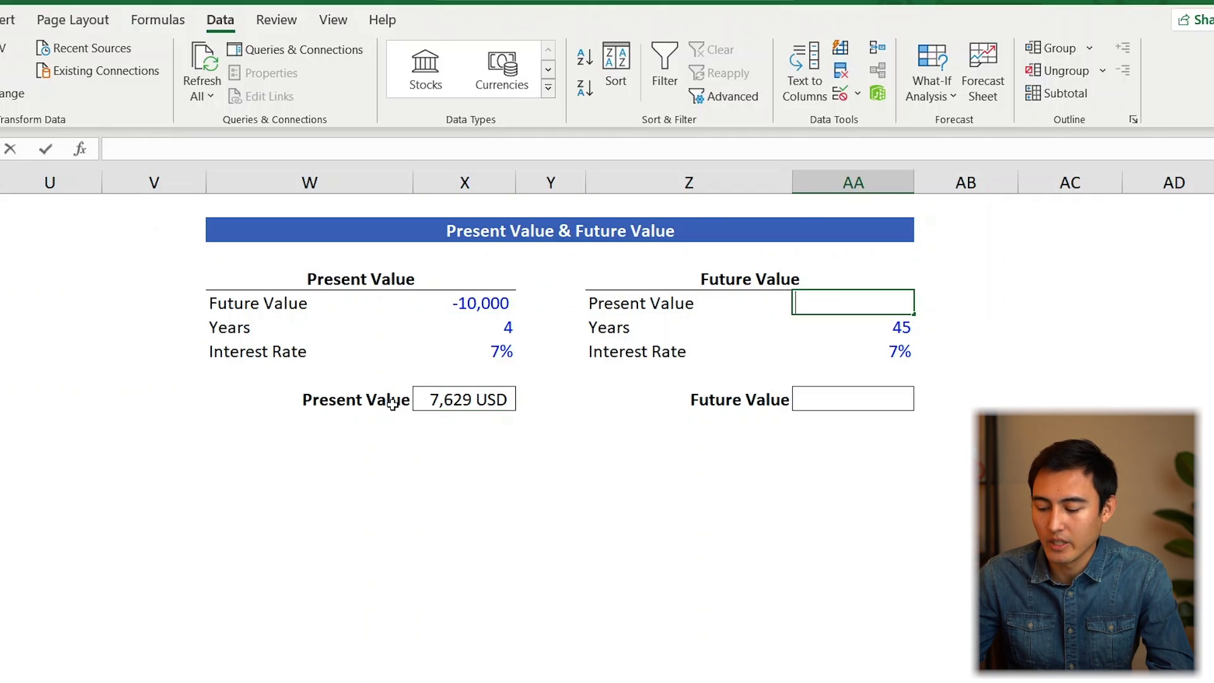
type("=-")
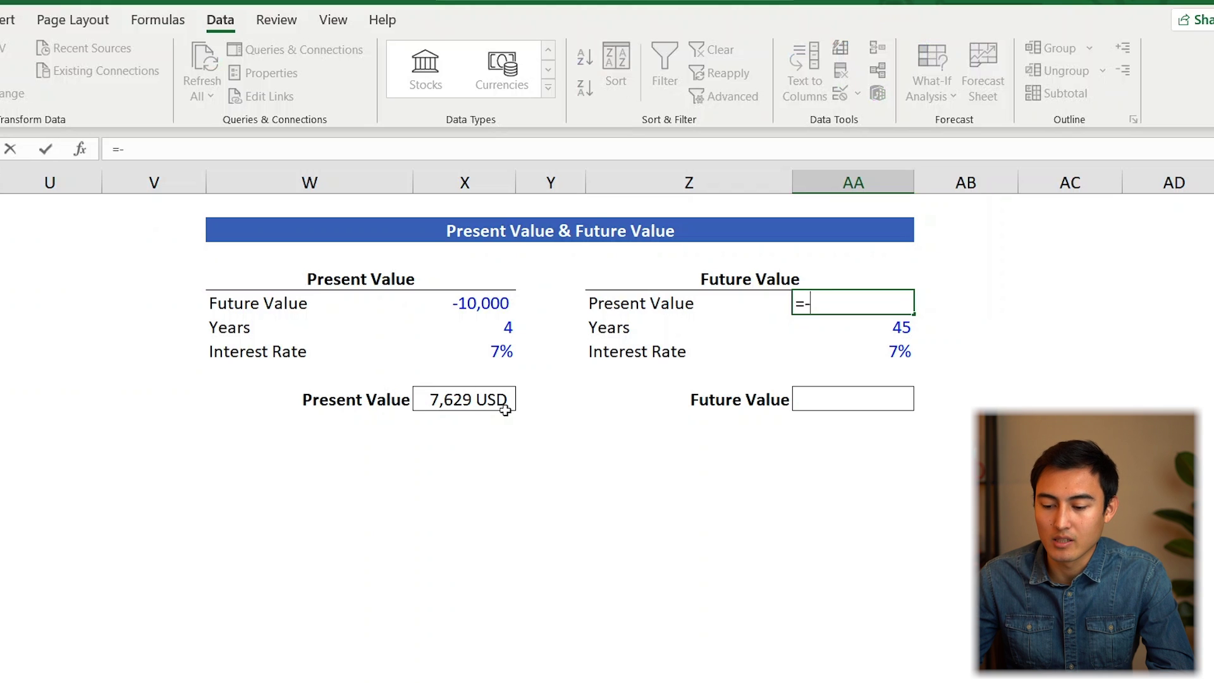
left_click(479, 403)
key("Return")
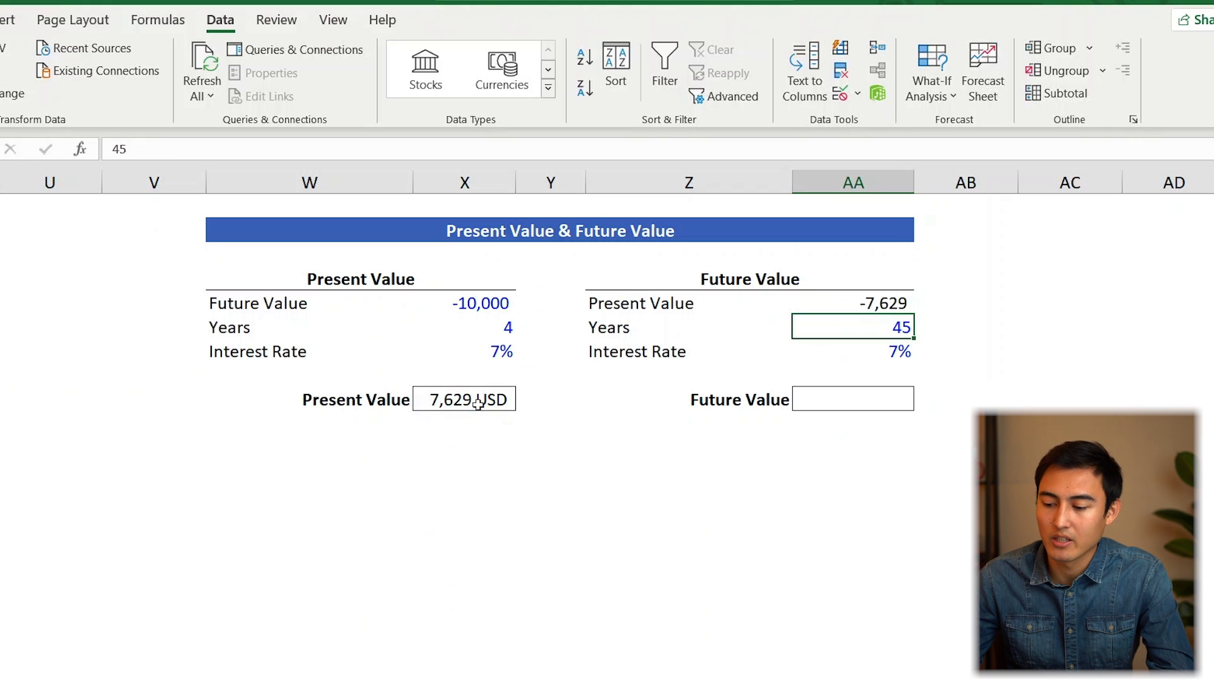
Step: Start an FV formula in Future Value cell AA9 with interest rate AA7 as the rate and years AA6 as the number of periods
key("Down")
key("Down")
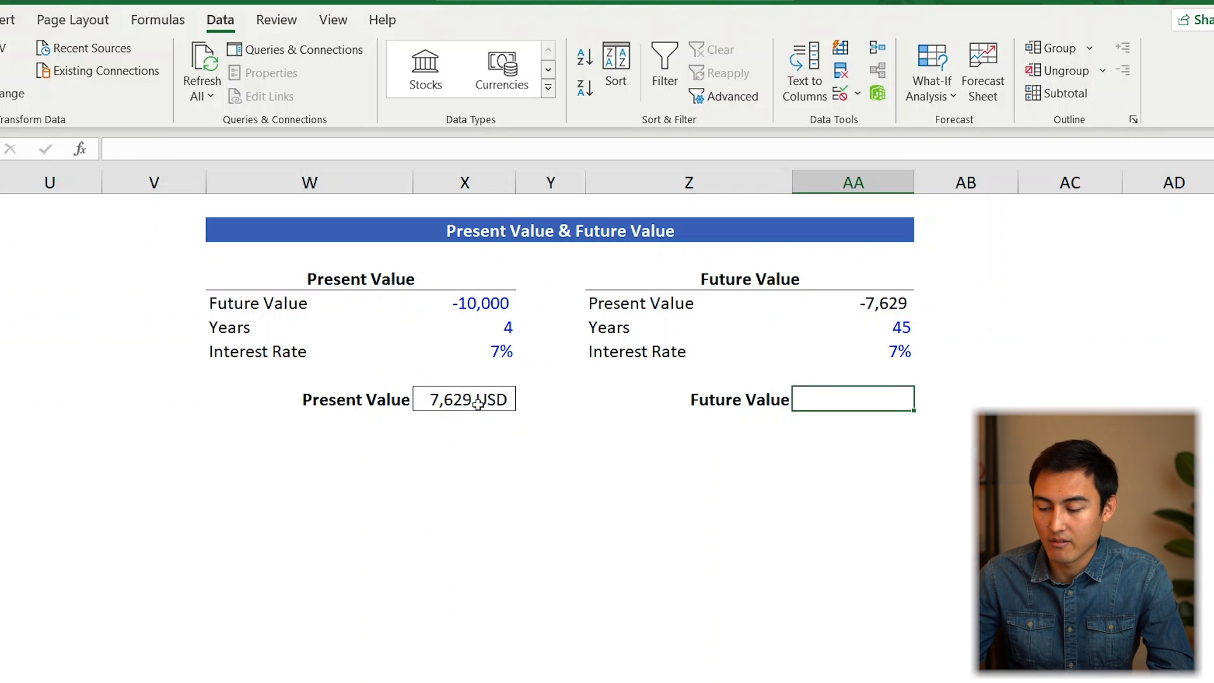
type("=fv")
key("Tab")
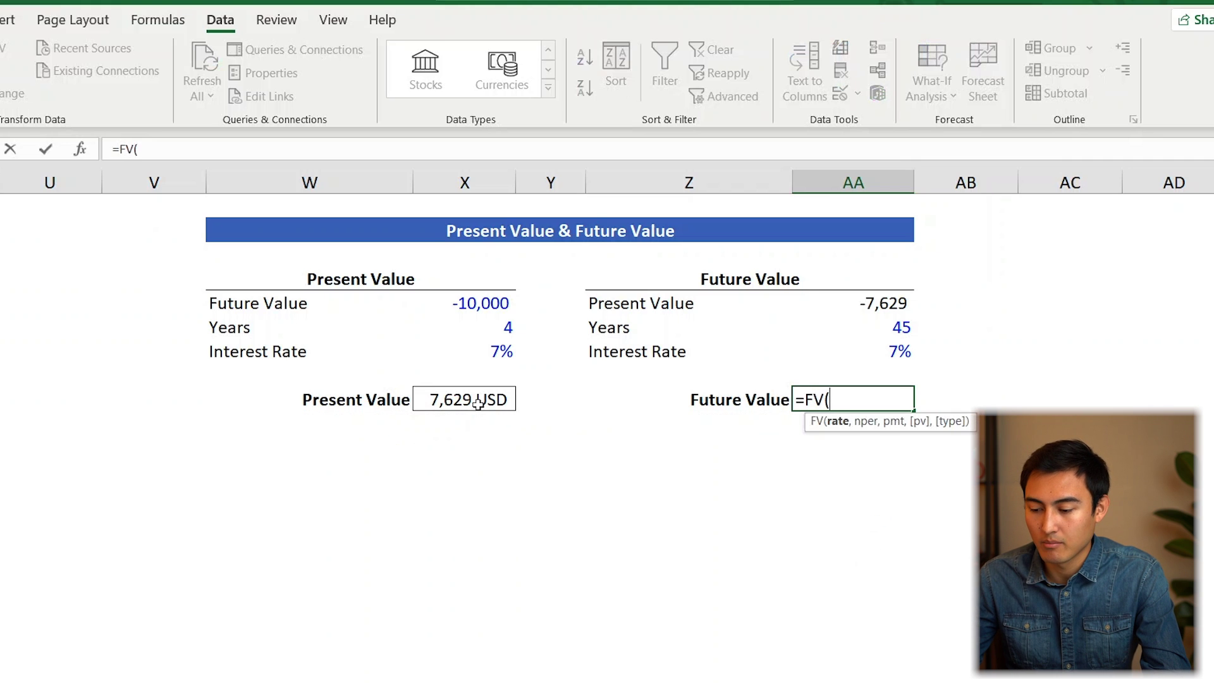
key("Up")
key("Up")
type(",")
key("Up")
key("Up")
Step: Complete the FV formula with a payment of 0 and the present value from AA5
type(",0,")
key("Up")
key("Up")
key("Up")
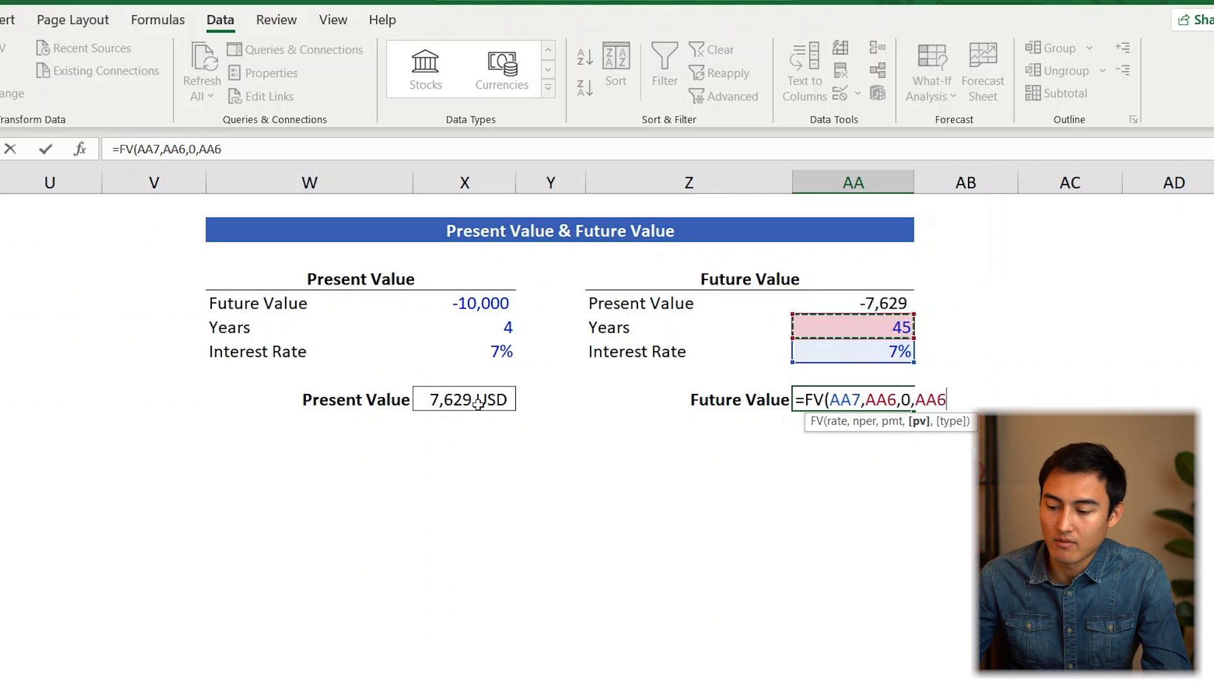
key("Return")
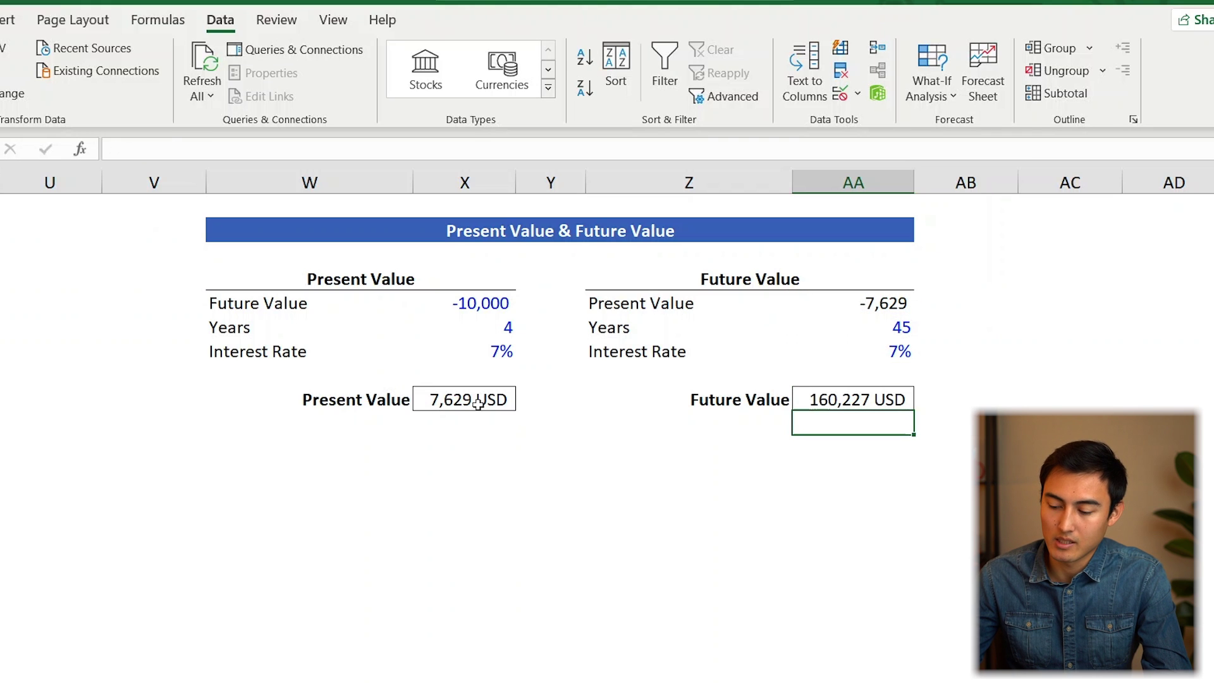